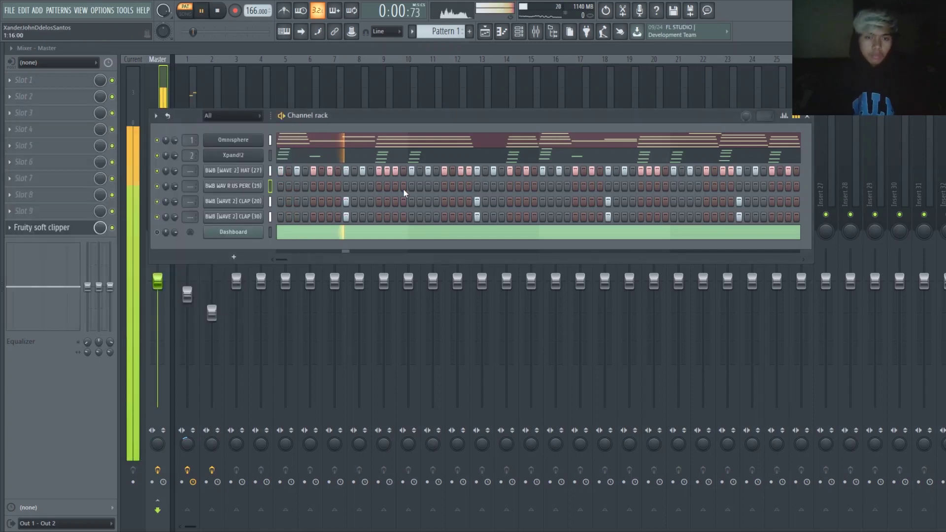
# Add a hit on step 27 of the BWB WAV R US PERC (19) channel and toggle playback.
pyautogui.click(493, 186)
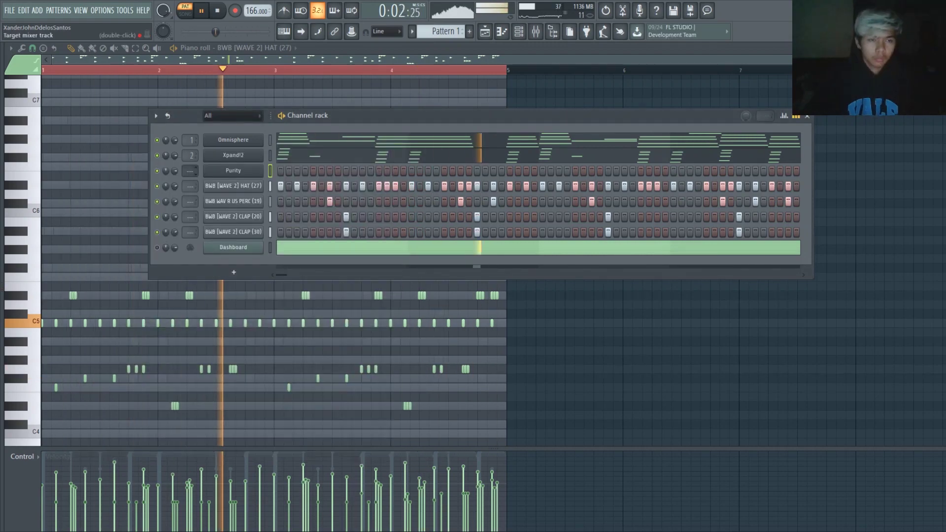
pyautogui.press('space')
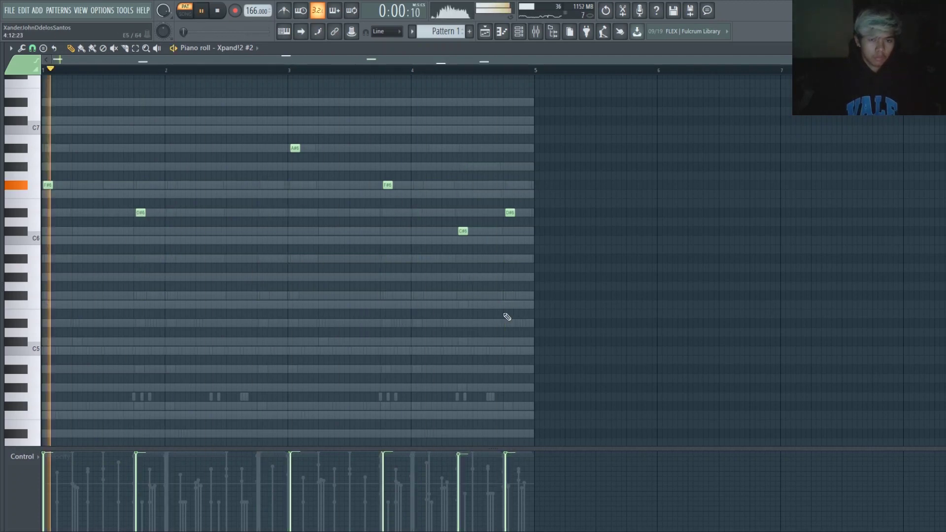
# Select all notes in the Xpand!2 #2 melody and browse the KBeaZy Trap Galaxy Vol. 1 kit folder.
pyautogui.hotkey('ctrl', 'a')
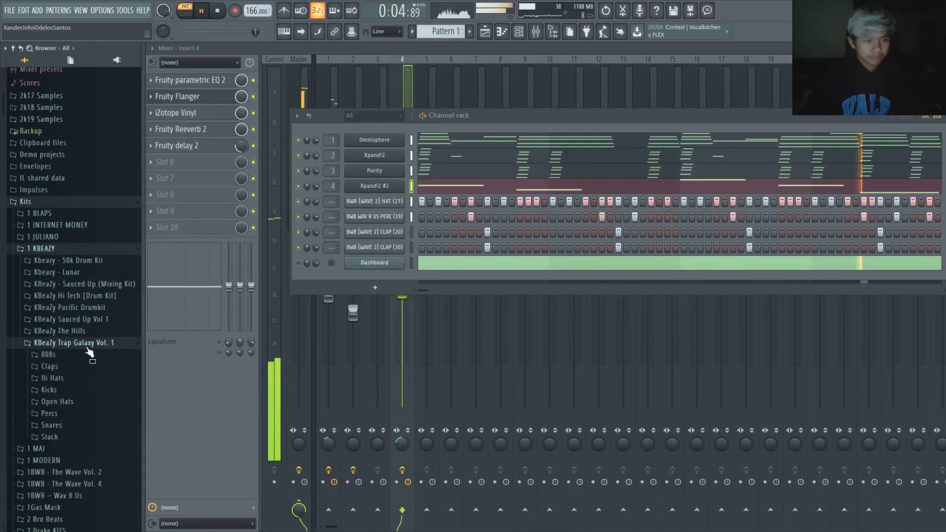
pyautogui.click(89, 351)
pyautogui.press('space')
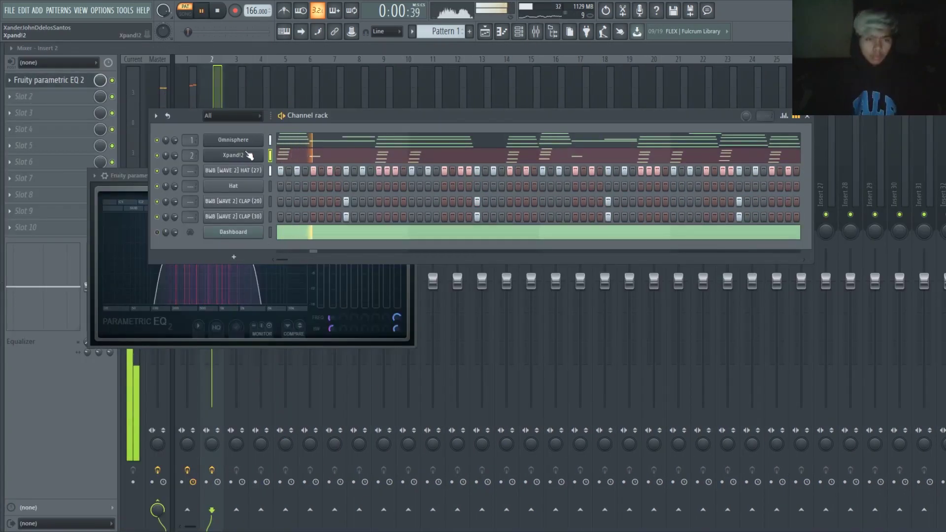
# Check the Omnisphere channel's notes and lower its level on mixer Insert 1 to about -2.6 dB.
pyautogui.click(271, 140)
pyautogui.press('F7')
pyautogui.scroll(4, 458, 159)
pyautogui.click(535, 31)
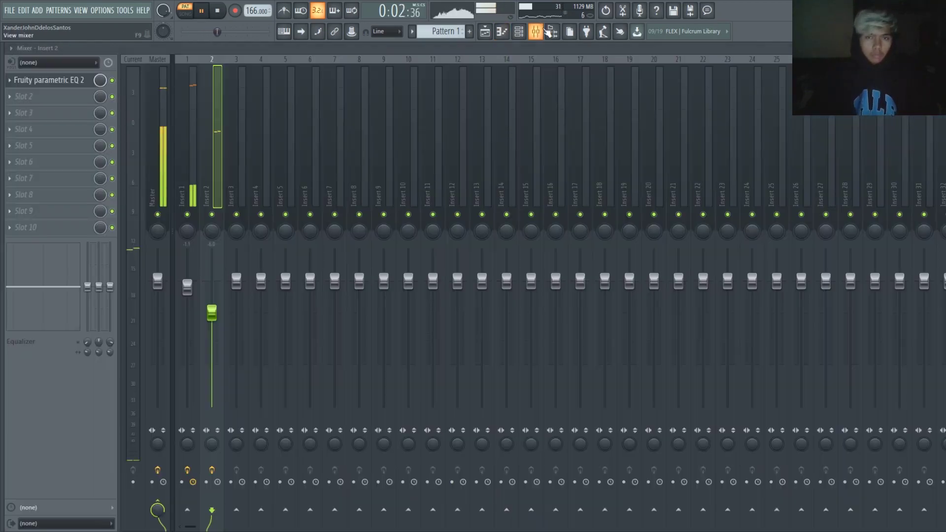
pyautogui.click(191, 295)
pyautogui.moveTo(188, 287); pyautogui.dragTo(188, 296)
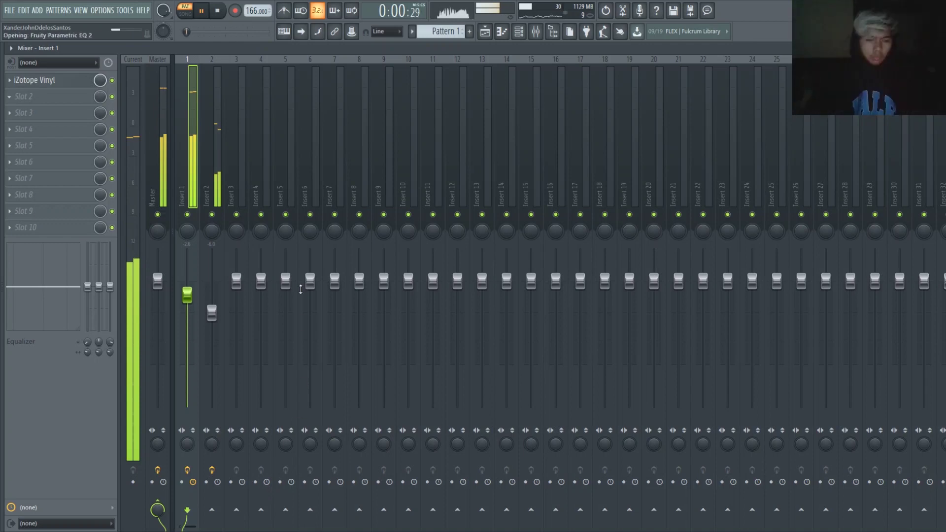
# Add Fruity Parametric EQ 2 to Insert 1 with the 20Hz - 18kHz cut preset and raise the high-pass band to about 183 Hz.
pyautogui.moveTo(101, 254); pyautogui.dragTo(156, 246)
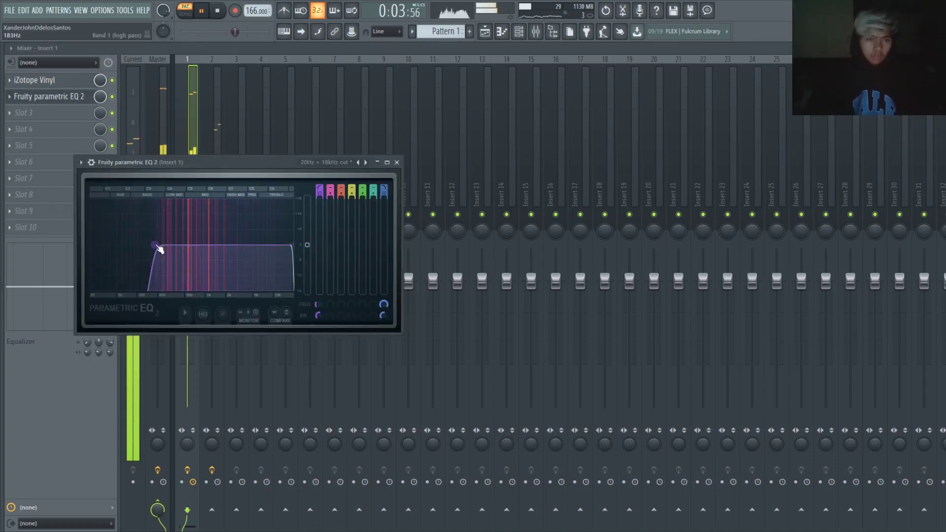
pyautogui.click(44, 94)
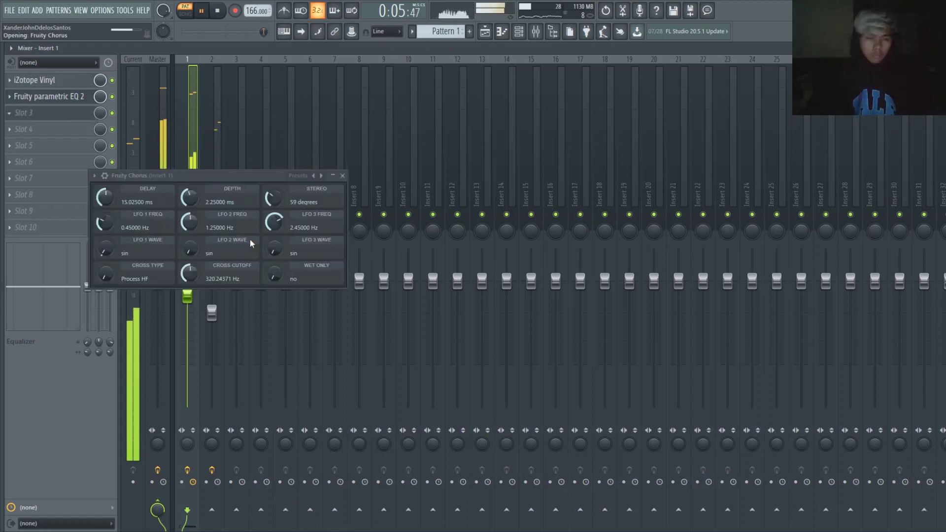
# Apply Fruity Chorus with the CE Chorus preset to Insert 1 and adjust the track's stereo separation.
pyautogui.click(322, 176)
pyautogui.click(321, 175)
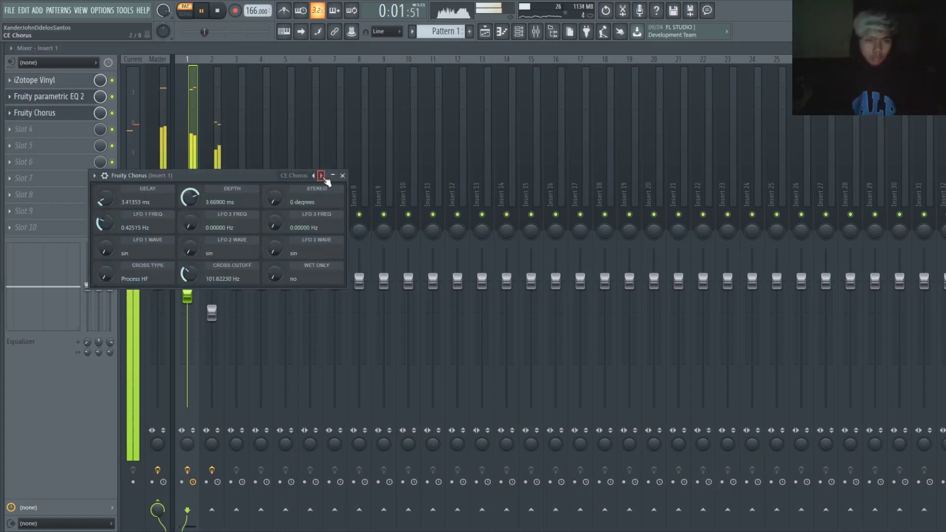
pyautogui.click(189, 153)
pyautogui.moveTo(187, 443); pyautogui.dragTo(187, 448)
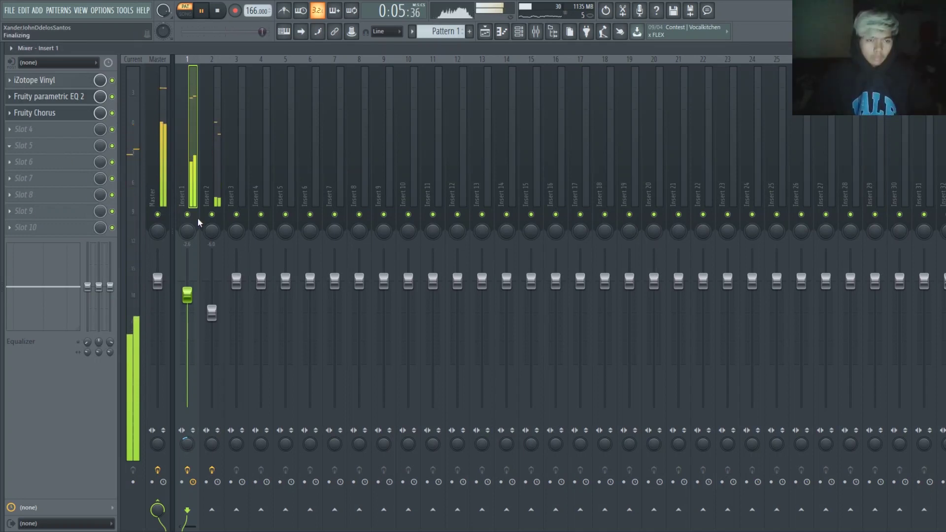
# Add Fruity Reeverb 2 to Insert 1 with the wet level at about 72% and set the track's fader to -2.5 dB.
pyautogui.moveTo(140, 165); pyautogui.dragTo(140, 188)
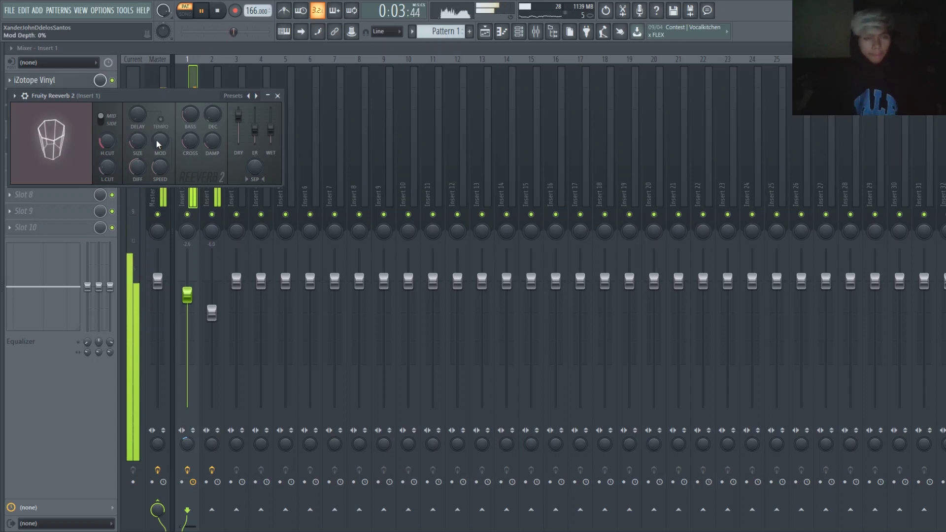
pyautogui.moveTo(188, 100); pyautogui.dragTo(423, 160)
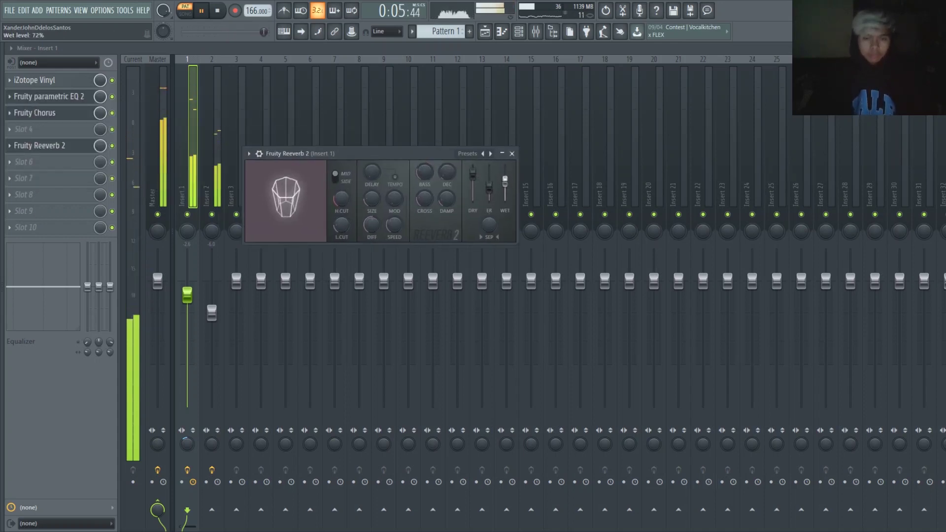
pyautogui.click(512, 153)
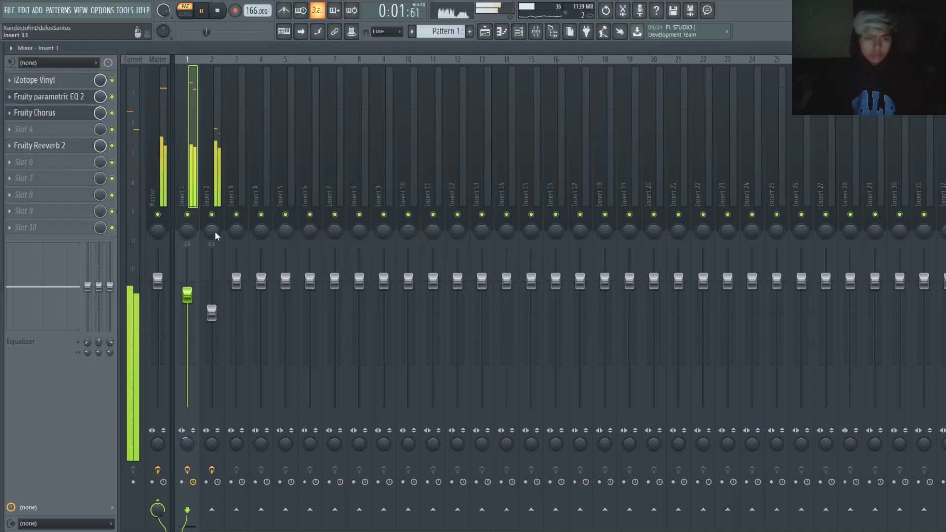
pyautogui.moveTo(191, 293); pyautogui.dragTo(191, 293)
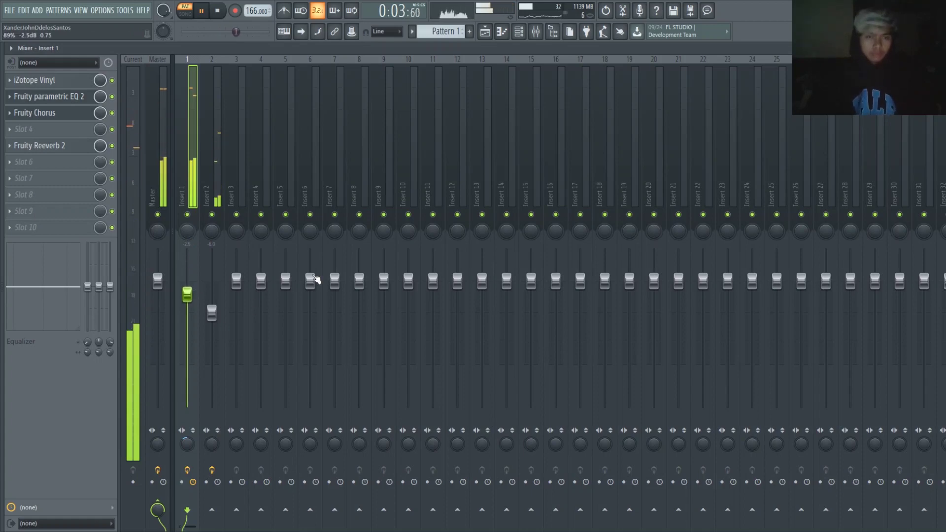
# Audition percussion samples from the BWB WAVE 2 PERCS folder of The Wave Vol. 2 kit.
pyautogui.click(519, 31)
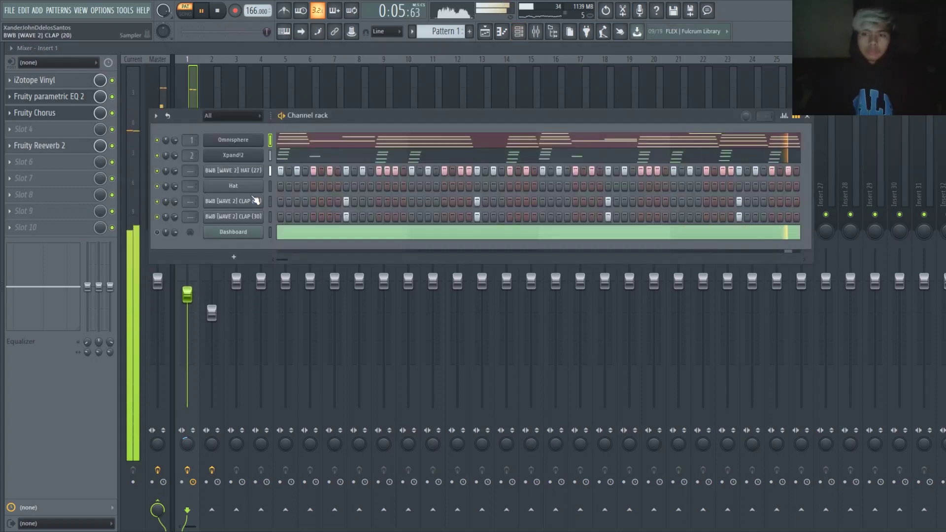
pyautogui.moveTo(2, 256)
pyautogui.click(91, 143)
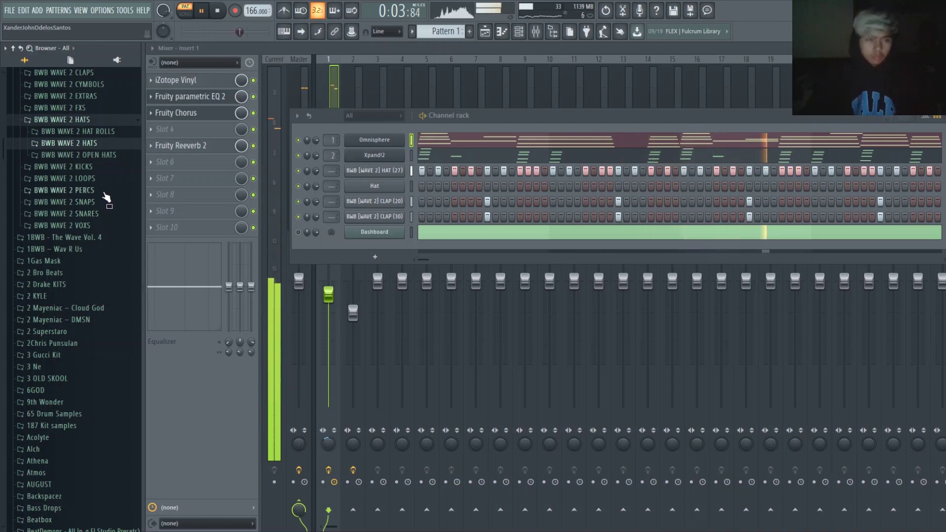
pyautogui.click(104, 192)
pyautogui.press('space')
pyautogui.click(95, 335)
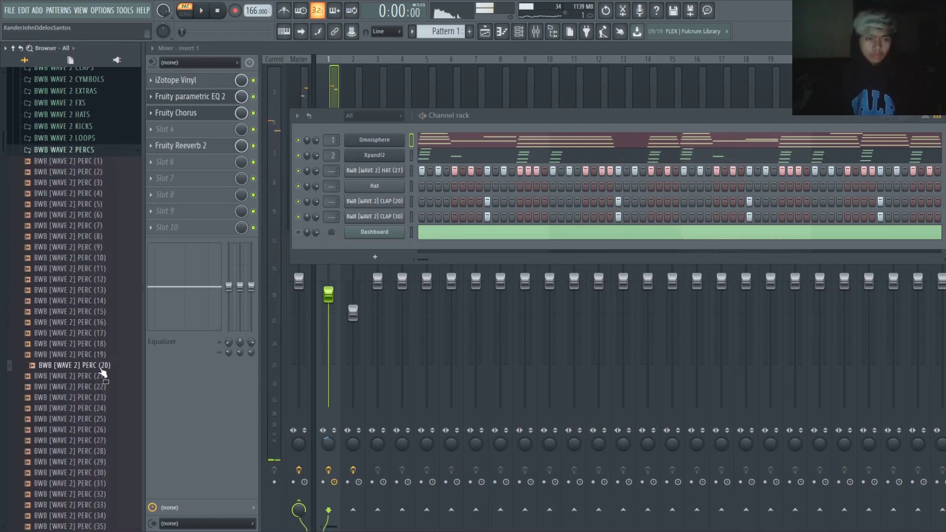
pyautogui.scroll(3, 95, 395)
pyautogui.press('space')
pyautogui.click(95, 214)
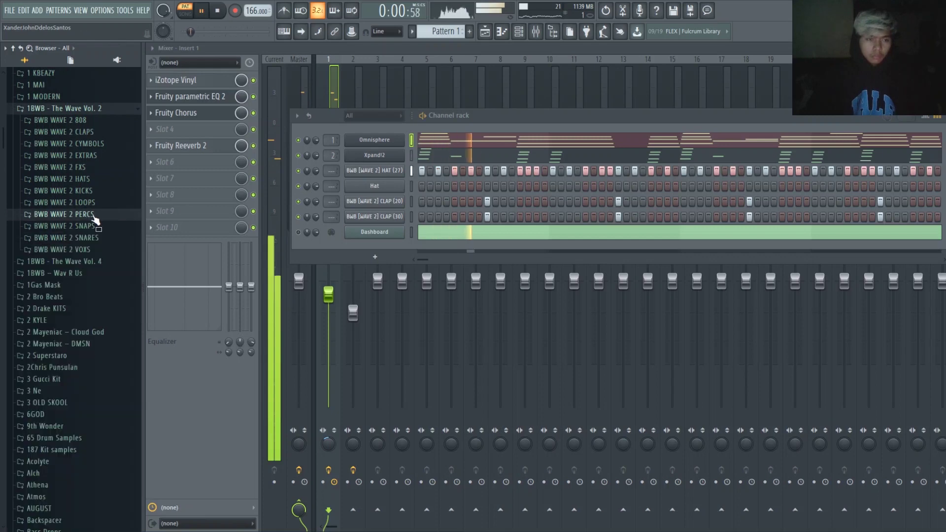
pyautogui.scroll(3, 105, 225)
pyautogui.click(50, 172)
# Audition percussion samples in the BWB WAVE 4 PERCS folder of The Wave Vol. 4 kit.
pyautogui.click(106, 185)
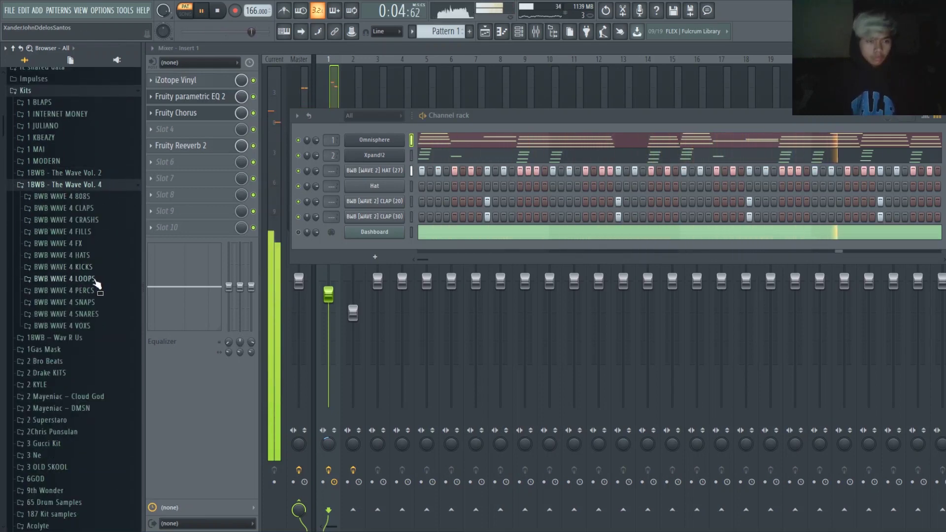
pyautogui.click(95, 290)
pyautogui.press('space')
pyautogui.moveTo(94, 342); pyautogui.dragTo(98, 421)
pyautogui.scroll(-2, 58, 309)
pyautogui.click(86, 363)
pyautogui.scroll(-2, 97, 485)
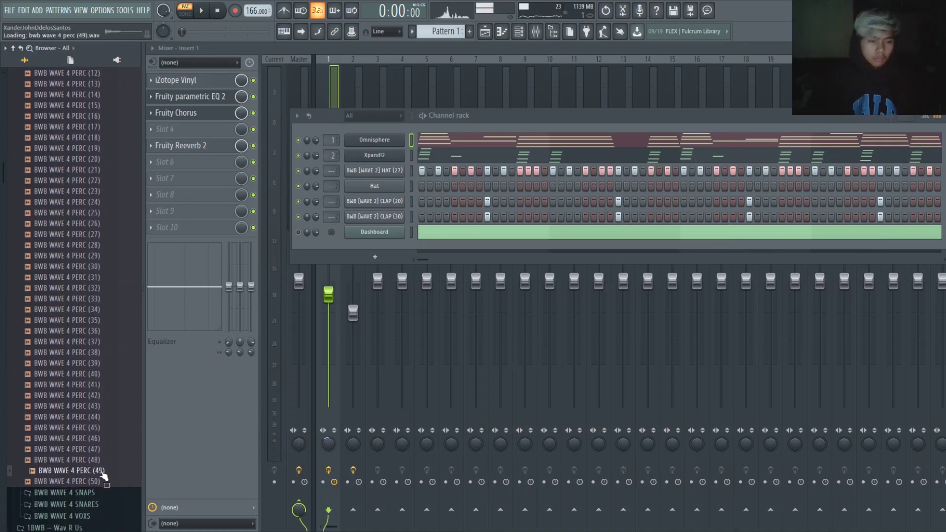
pyautogui.scroll(-8, 101, 439)
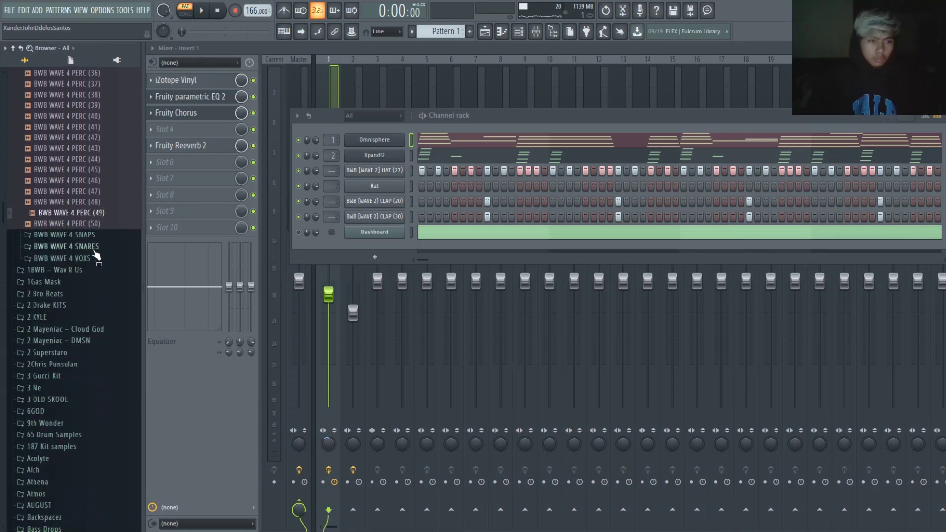
pyautogui.press('space')
# Audition the Wav R Us kit's percussion samples and replace the Hat channel's sample with BWB WAV R US PERC (19).
pyautogui.click(93, 270)
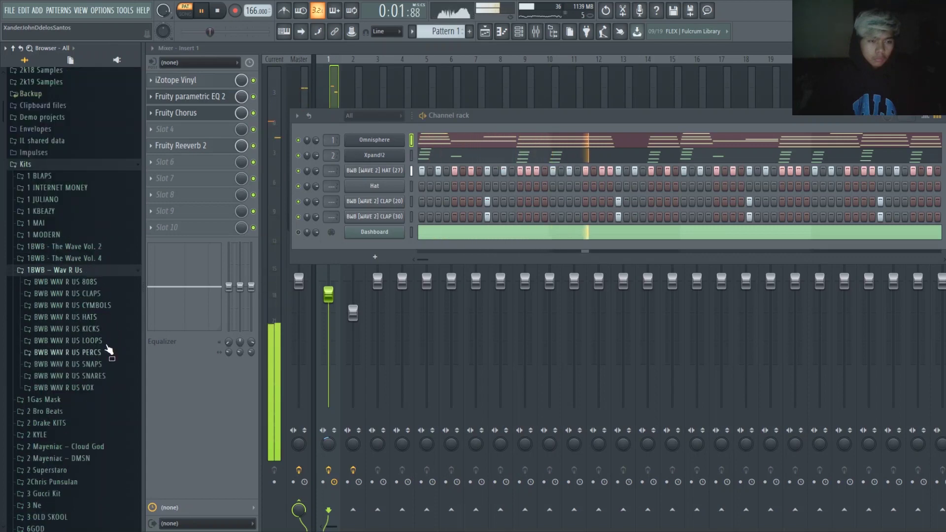
pyautogui.click(78, 352)
pyautogui.press('space')
pyautogui.click(96, 408)
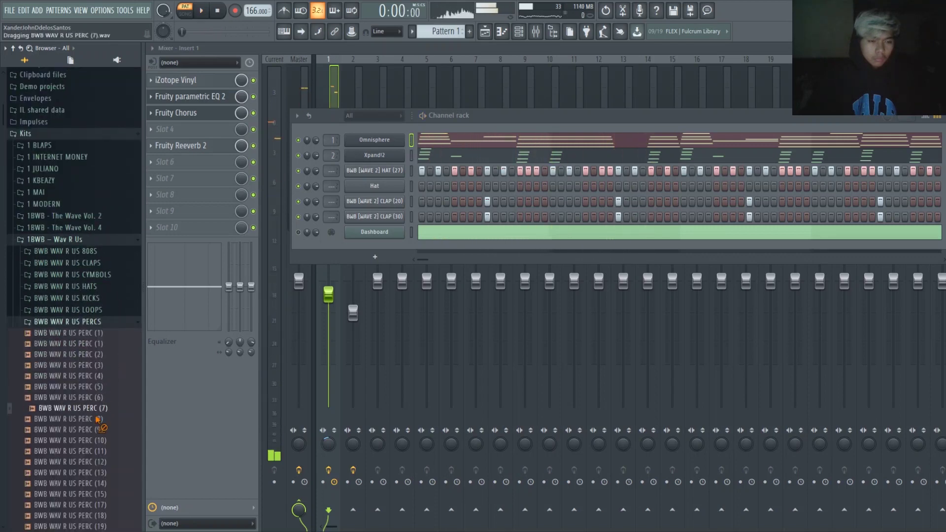
pyautogui.scroll(-2, 96, 423)
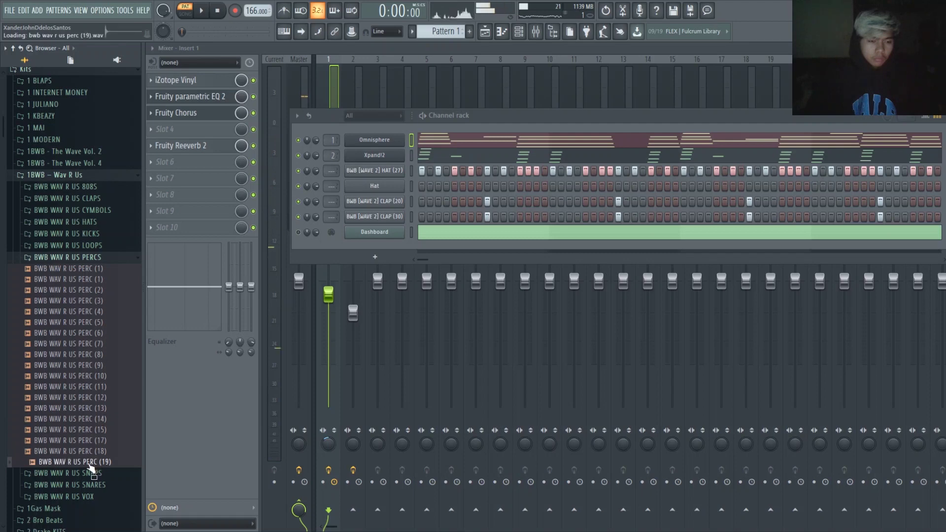
pyautogui.moveTo(91, 468); pyautogui.dragTo(274, 193)
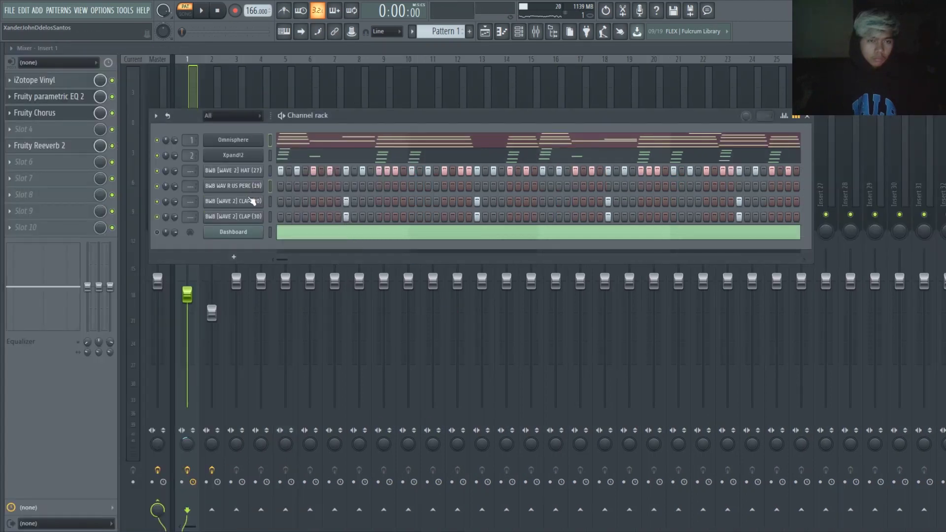
# Open the BWB WAV R US PERC (19) channel settings, increase the sample's fade-out and preview it.
pyautogui.click(252, 190)
pyautogui.moveTo(237, 234); pyautogui.dragTo(236, 212)
pyautogui.click(230, 280)
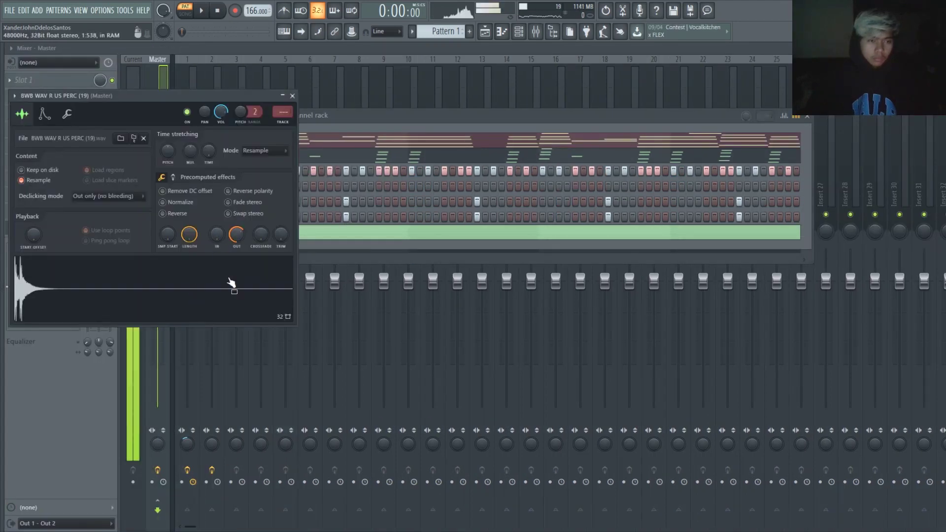
# Enable the percussion channel's volume envelope with hold at maximum and make the sample cut itself.
pyautogui.click(44, 114)
pyautogui.press('space')
pyautogui.moveTo(59, 214); pyautogui.dragTo(59, 190)
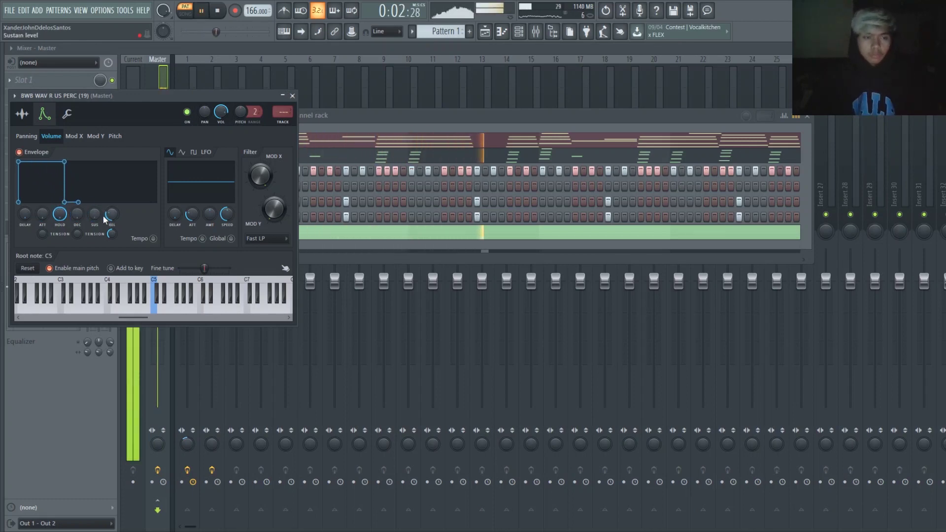
pyautogui.click(67, 113)
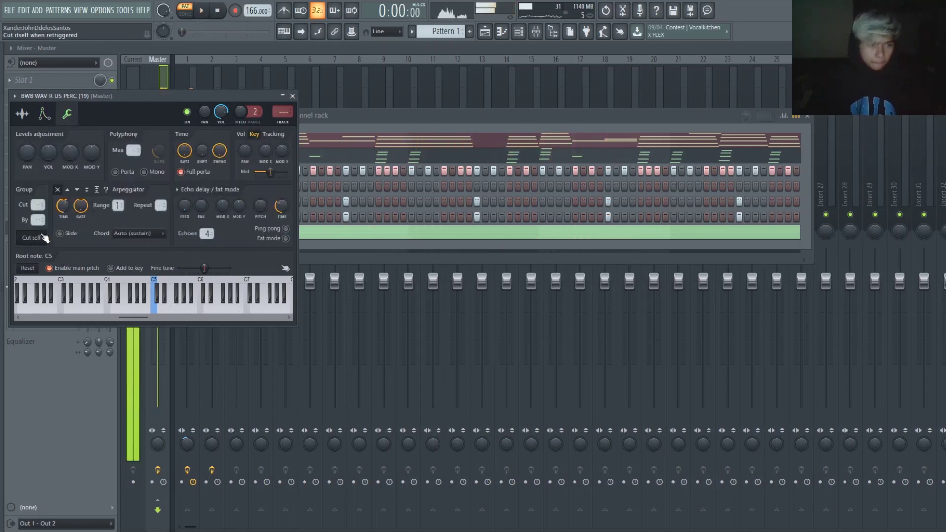
# Lower the percussion channel's pitch with the pitch range set to 48 and shorten the sample's length.
pyautogui.click(24, 117)
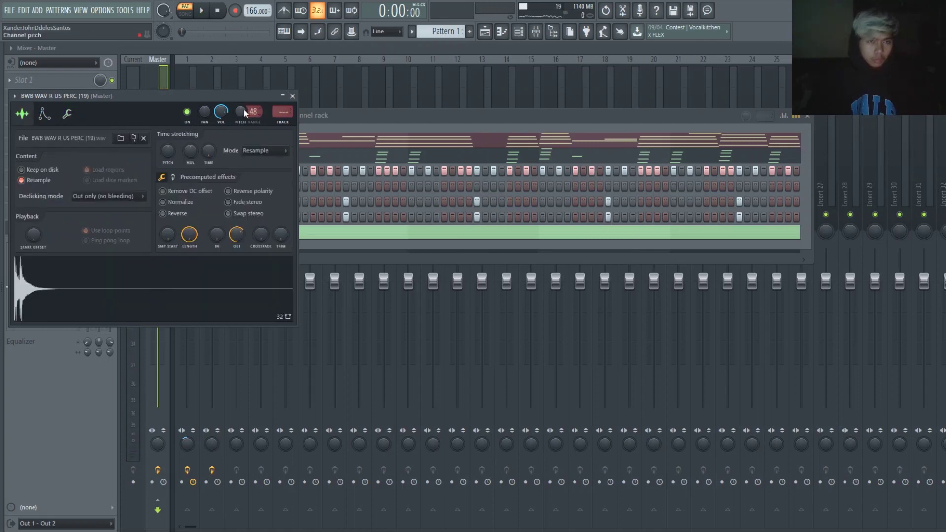
pyautogui.click(191, 300)
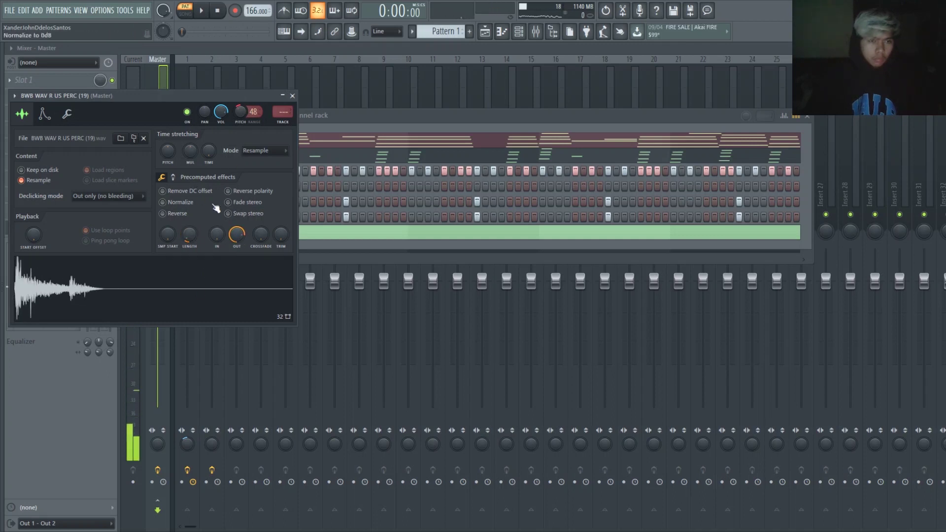
# Boost the percussion channel's volume level adjustment, raise the sample's fade-out to maximum, and play the pattern.
pyautogui.click(69, 118)
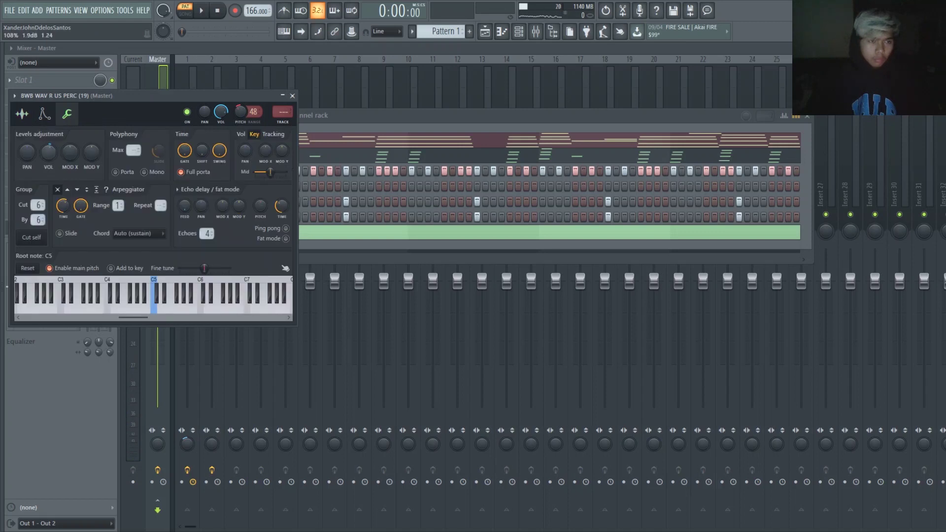
pyautogui.click(21, 114)
pyautogui.click(146, 274)
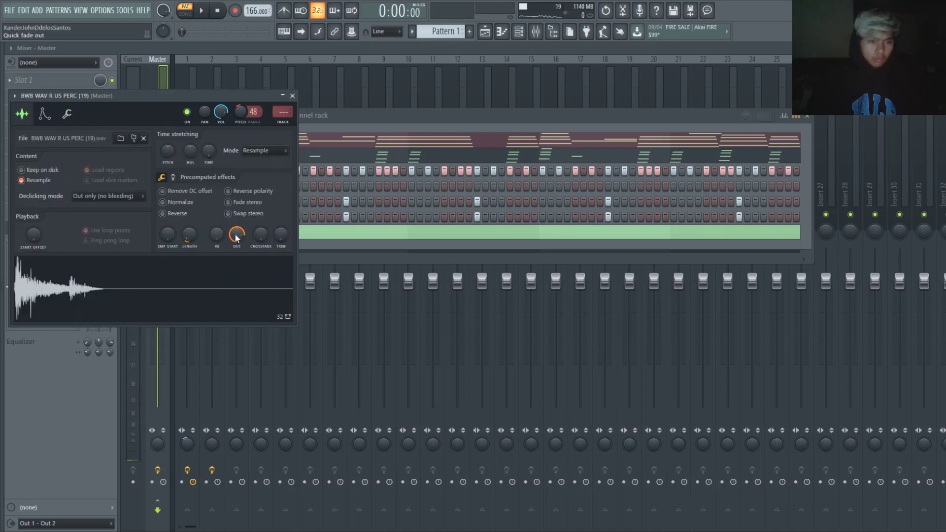
pyautogui.click(226, 289)
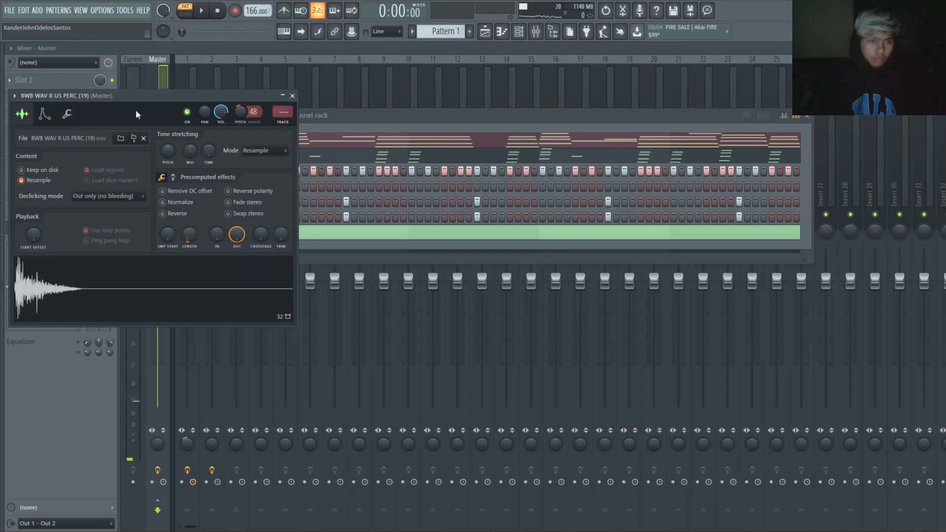
pyautogui.click(67, 115)
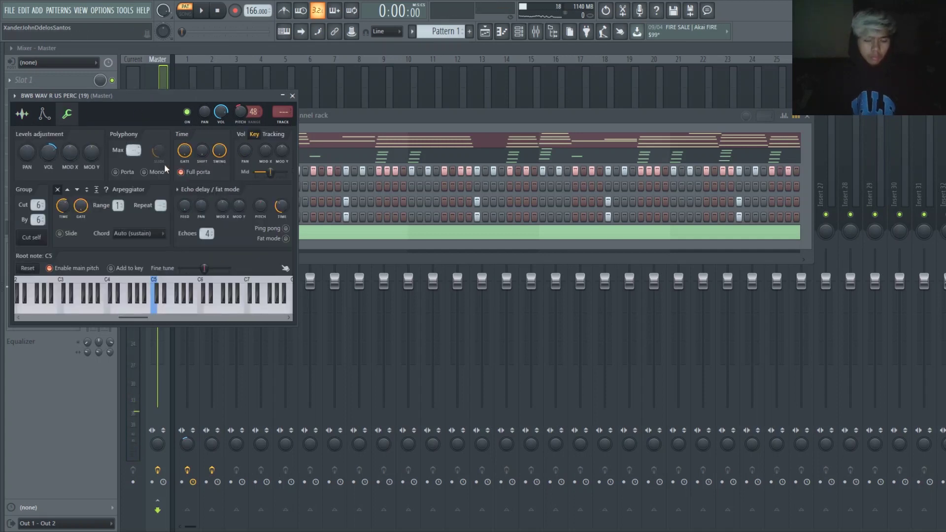
pyautogui.click(292, 96)
pyautogui.press('space')
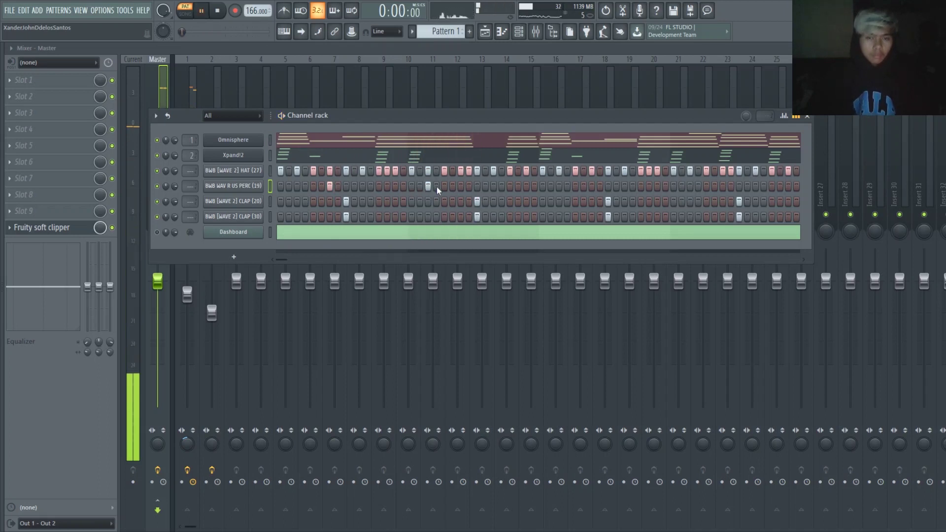
# Place more BWB WAV R US PERC (19) hits on steps 23, 27, 39, 55, 59 and 63 while the pattern plays.
pyautogui.click(461, 185)
pyautogui.click(469, 186)
pyautogui.click(477, 201)
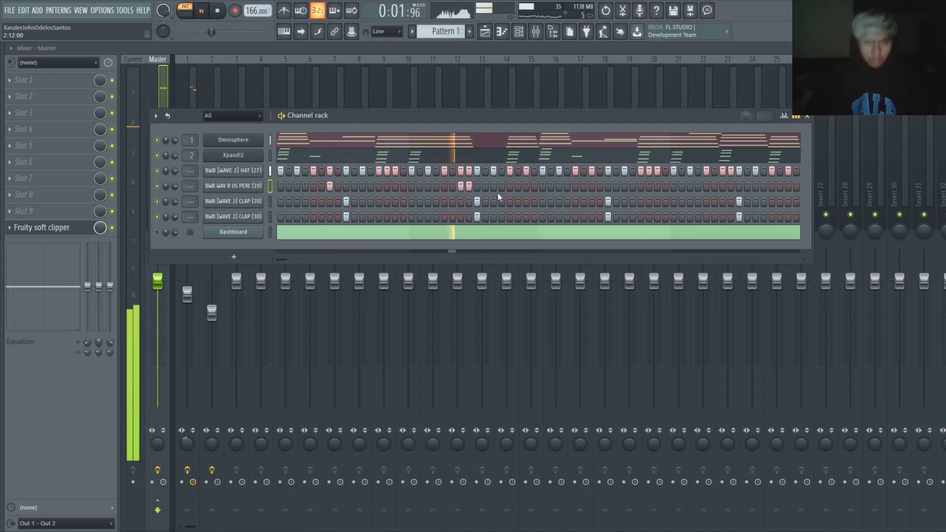
pyautogui.click(493, 186)
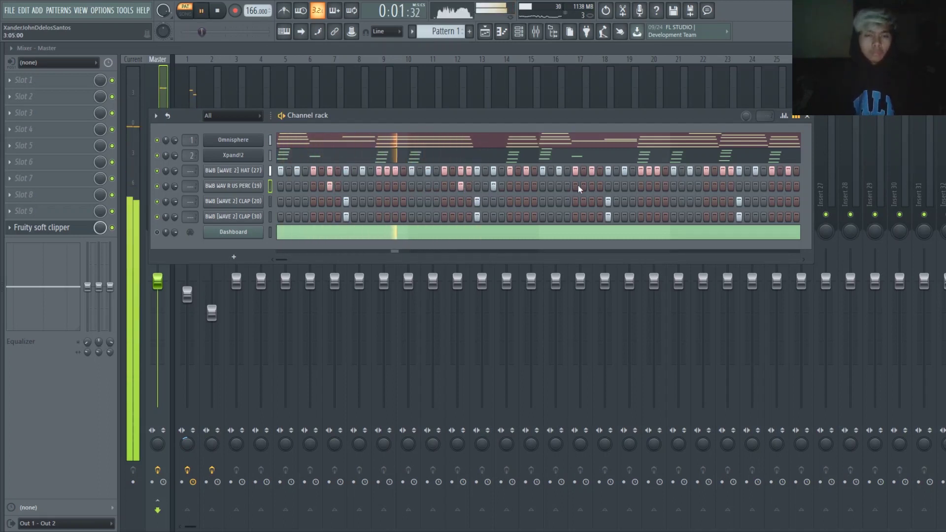
pyautogui.click(592, 186)
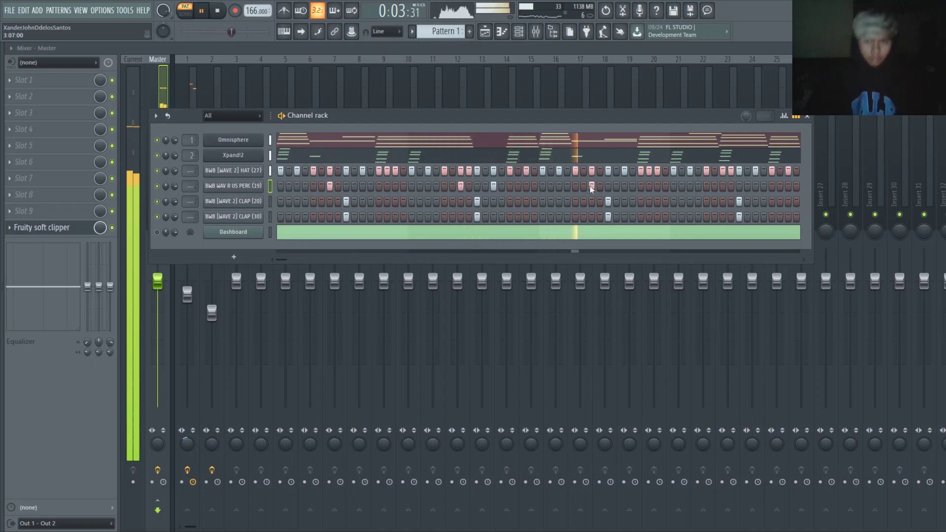
pyautogui.click(689, 186)
pyautogui.press('space')
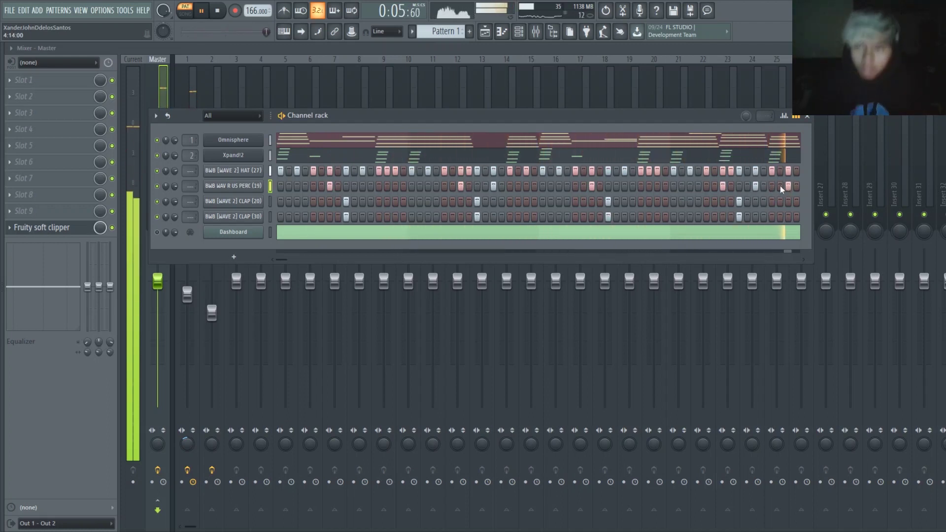
# Level the velocities of the hat notes below C5 to about 37–48% and turn down the hat channel's volume.
pyautogui.click(241, 171)
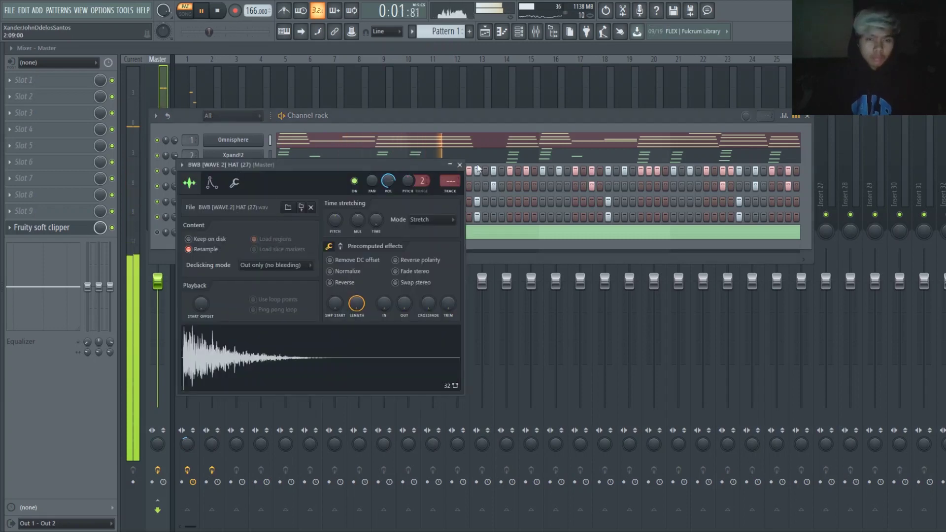
pyautogui.click(460, 164)
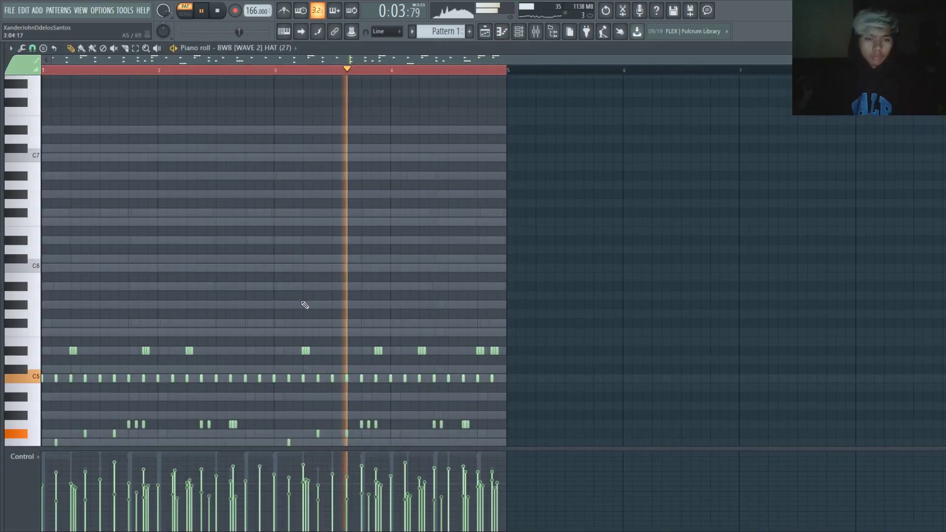
pyautogui.scroll(-3, 246, 345)
pyautogui.moveTo(50, 357); pyautogui.dragTo(611, 419)
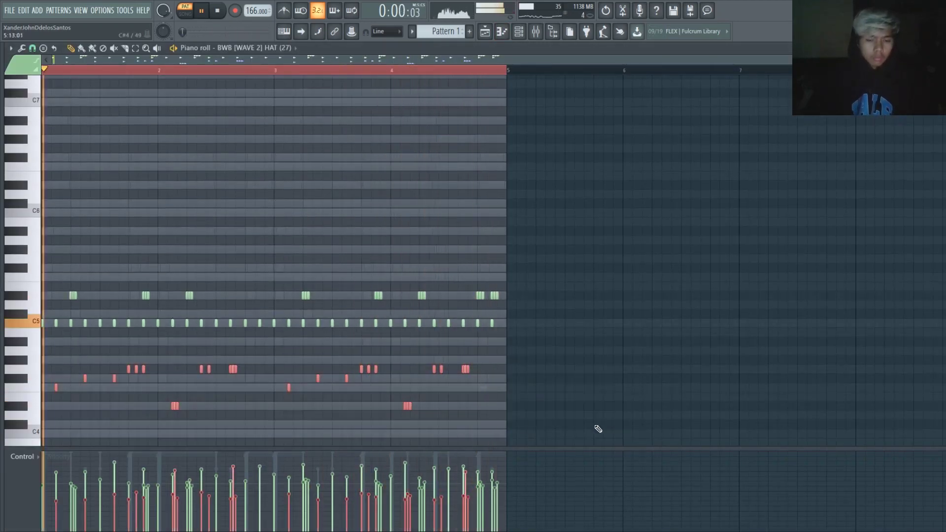
pyautogui.moveTo(227, 498)
pyautogui.mouseDown()
pyautogui.moveTo(126, 492)
pyautogui.moveTo(244, 493)
pyautogui.moveTo(150, 489)
pyautogui.moveTo(188, 497)
pyautogui.mouseUp()
pyautogui.click(175, 502)
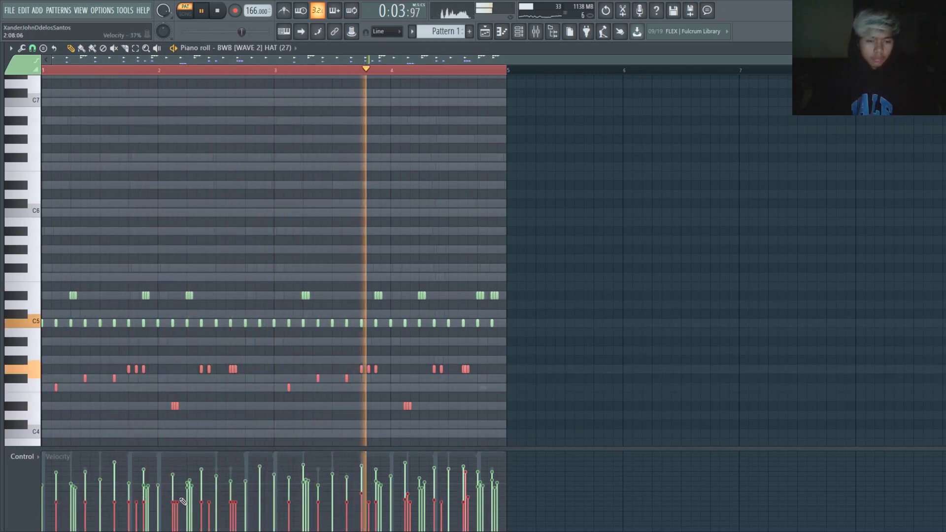
pyautogui.moveTo(468, 487)
pyautogui.mouseDown()
pyautogui.moveTo(457, 512)
pyautogui.moveTo(470, 490)
pyautogui.mouseUp()
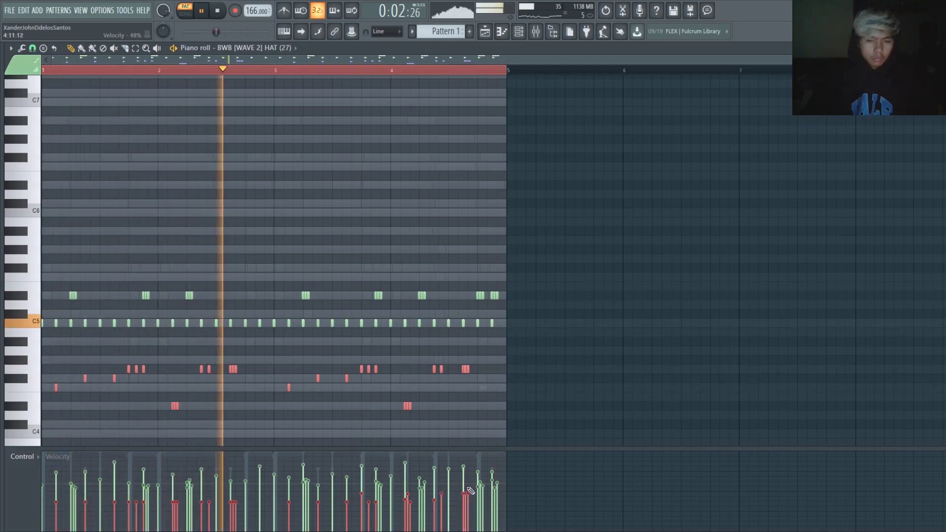
pyautogui.click(602, 259)
pyautogui.click(520, 31)
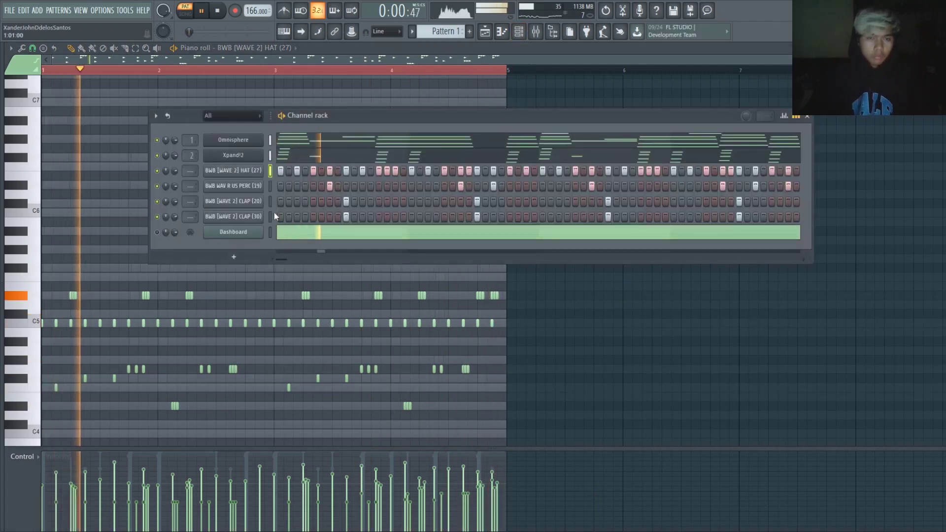
pyautogui.moveTo(175, 171); pyautogui.dragTo(175, 177)
pyautogui.moveTo(2, 299)
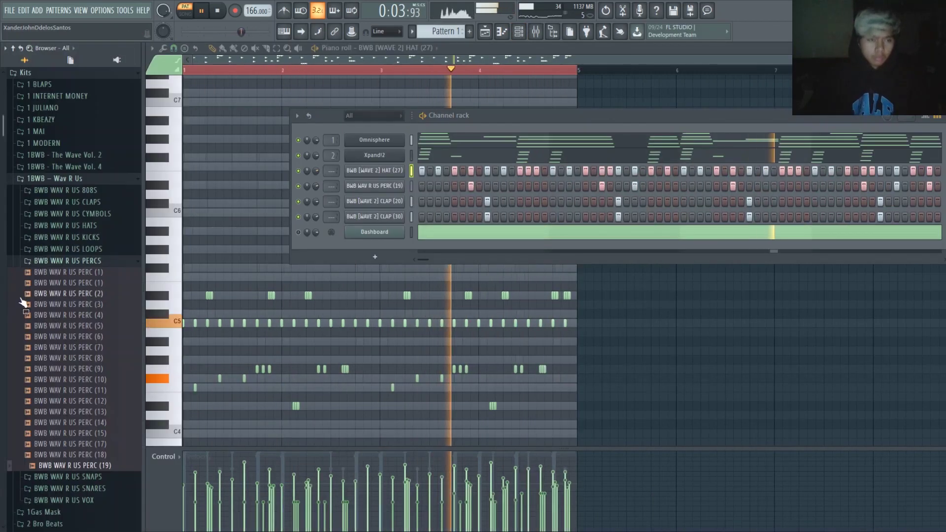
pyautogui.click(89, 262)
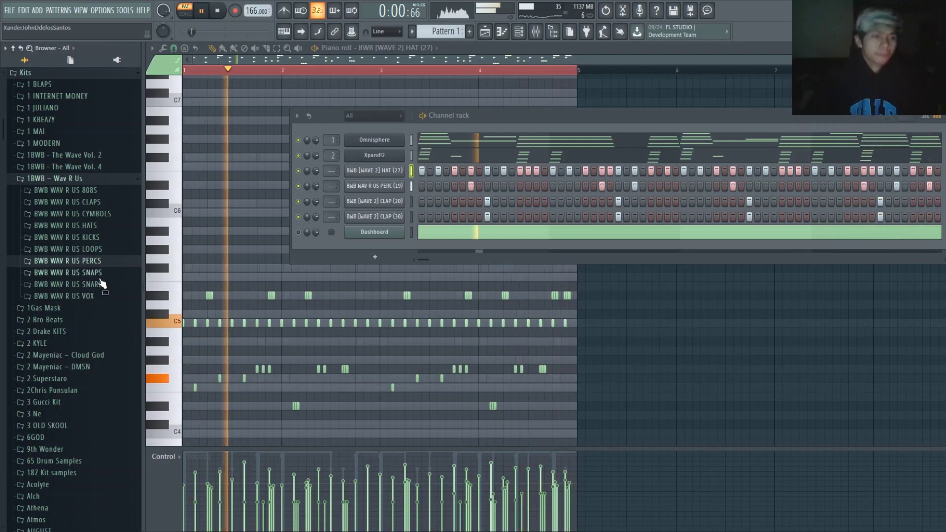
pyautogui.hotkey('alt', 'F8')
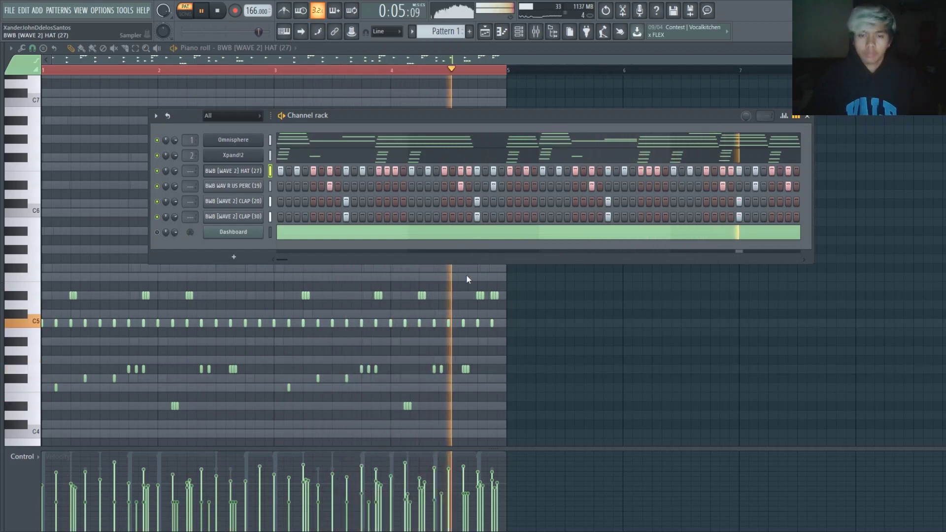
# Add a Purity instrument channel and load the SQ Strings preset from its Strings category.
pyautogui.hotkey('ctrl', 'z')
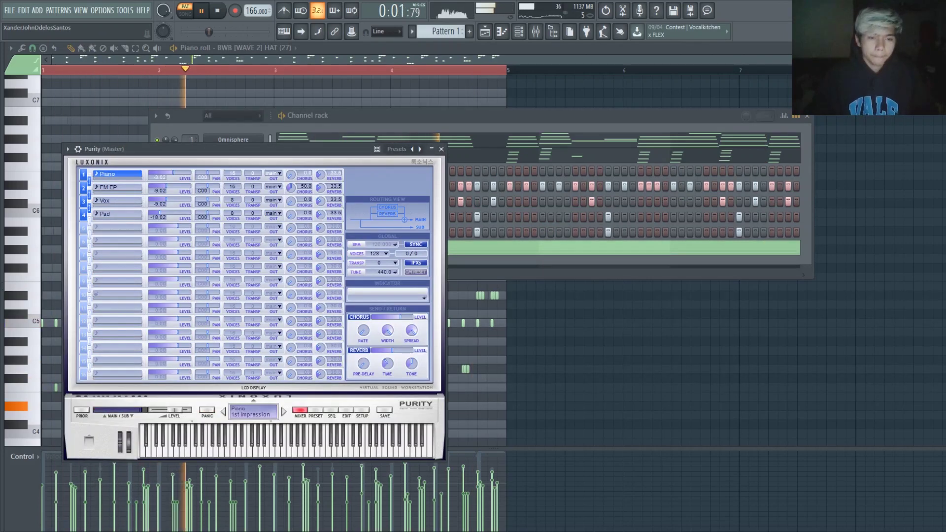
pyautogui.click(316, 410)
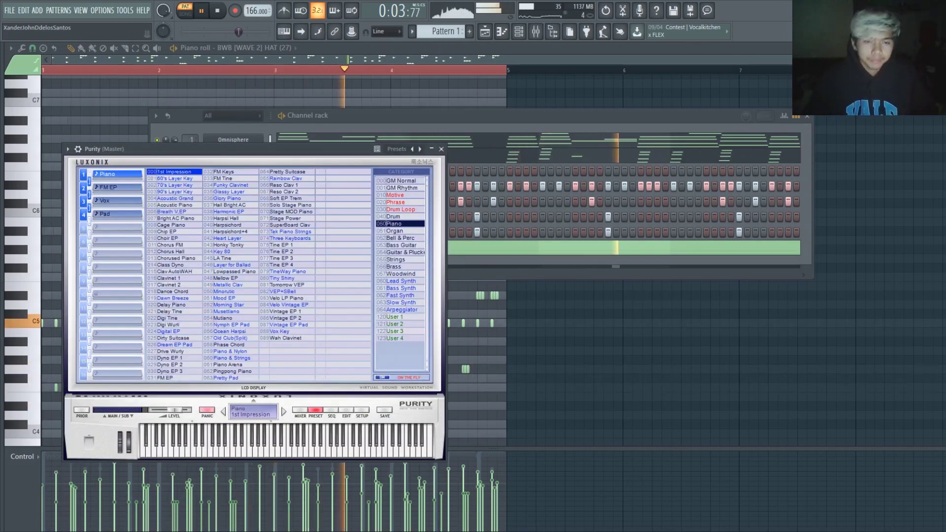
pyautogui.click(400, 259)
pyautogui.click(175, 304)
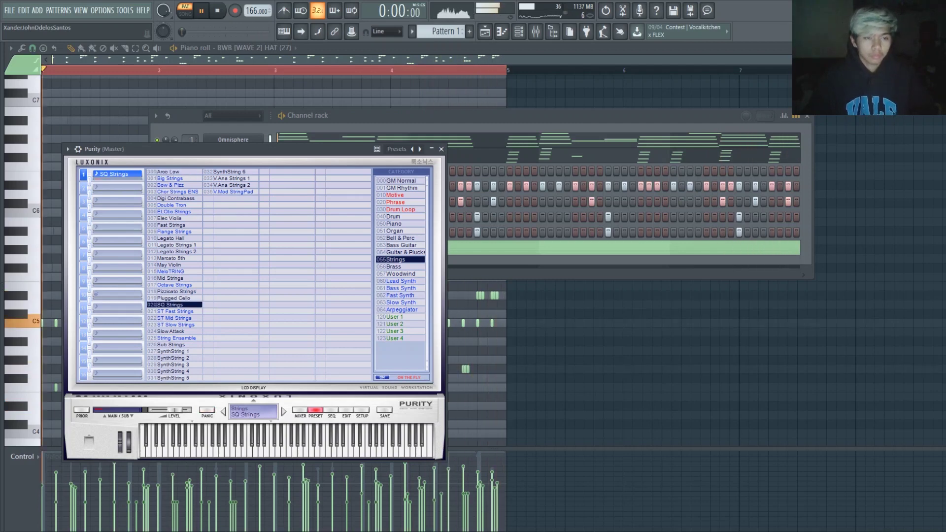
pyautogui.click(441, 149)
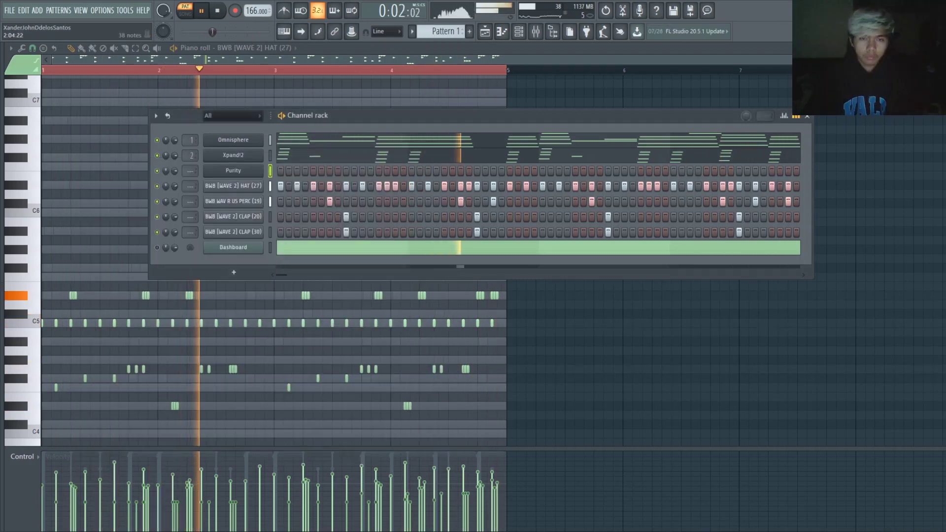
# Route the Purity channel to mixer insert 3 and stop playback.
pyautogui.click(244, 180)
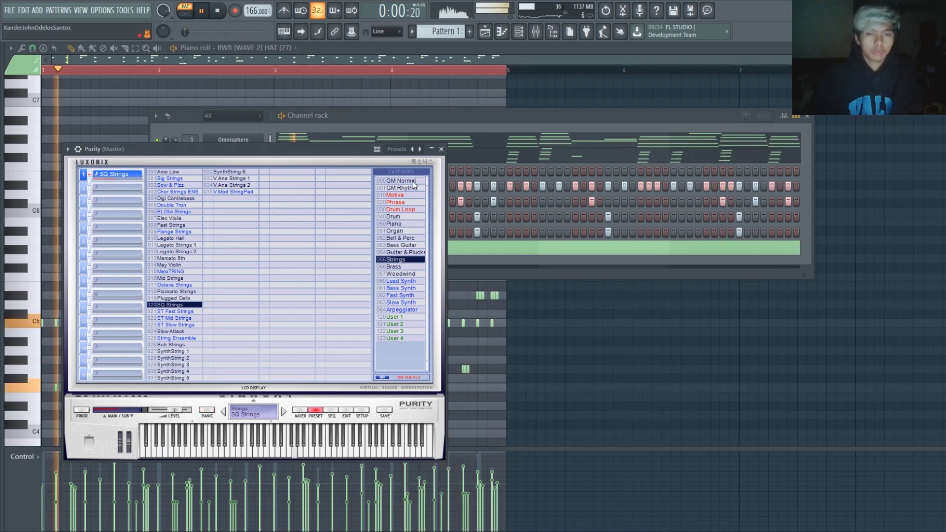
pyautogui.click(441, 149)
pyautogui.scroll(5, 191, 171)
pyautogui.moveTo(190, 171); pyautogui.dragTo(191, 181)
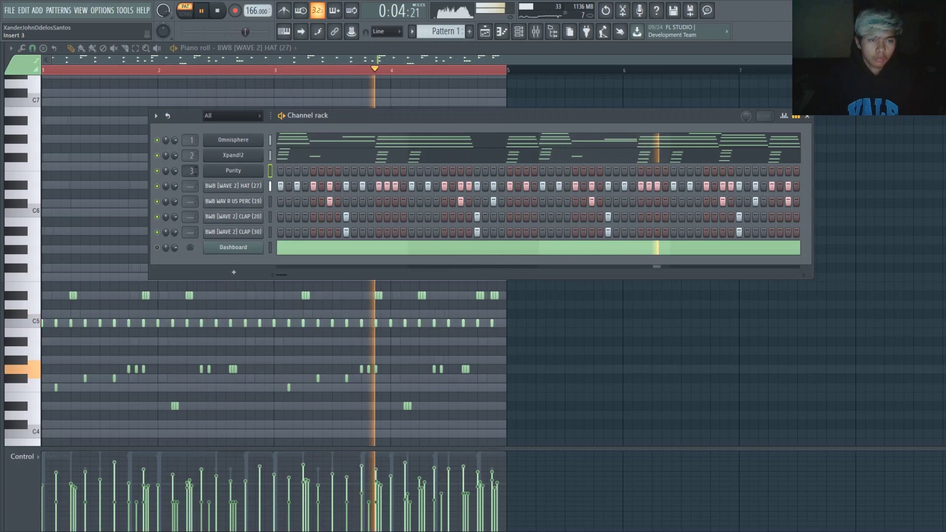
pyautogui.press('space')
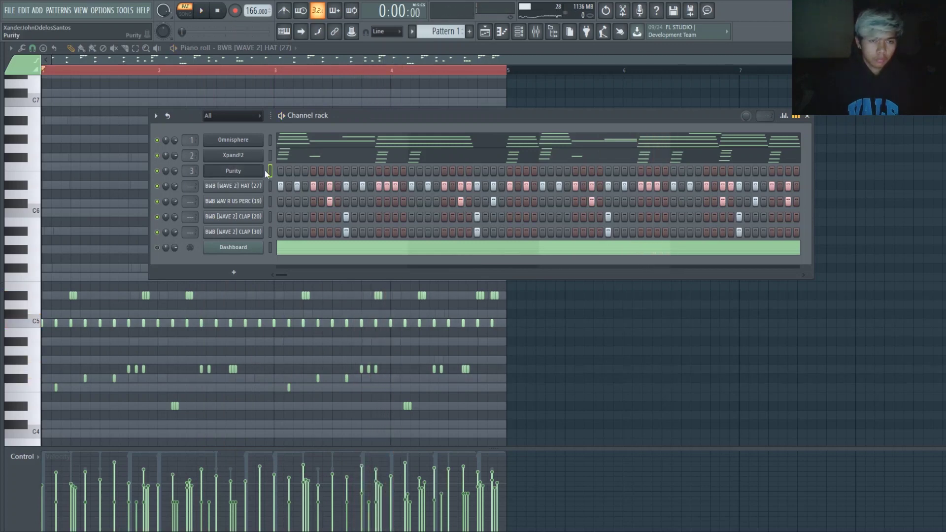
# Copy all the Omnisphere notes and paste them into the Purity channel.
pyautogui.press('F7')
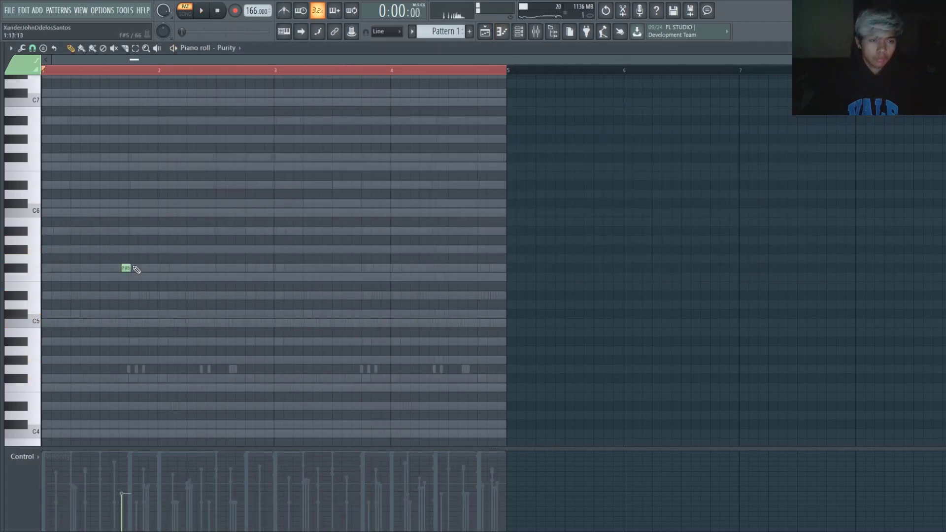
pyautogui.click(519, 32)
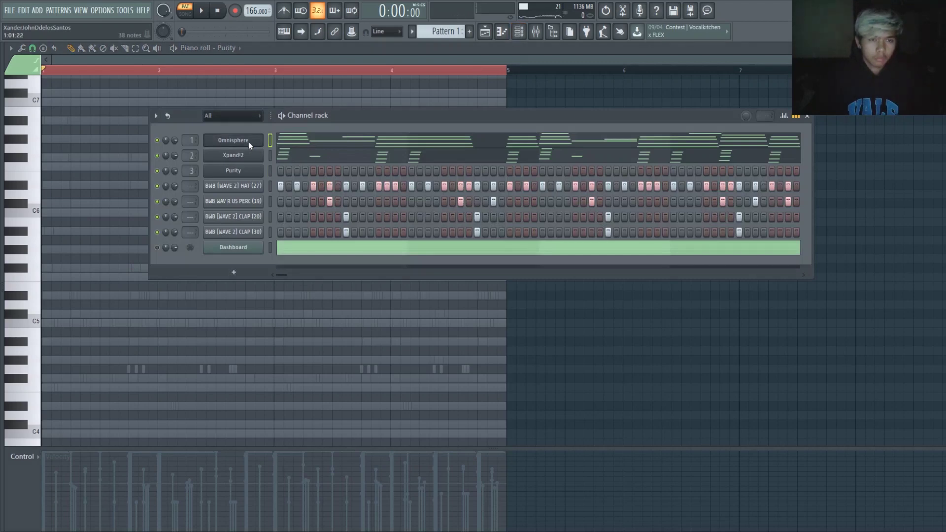
pyautogui.click(269, 142)
pyautogui.hotkey('ctrl', 'a')
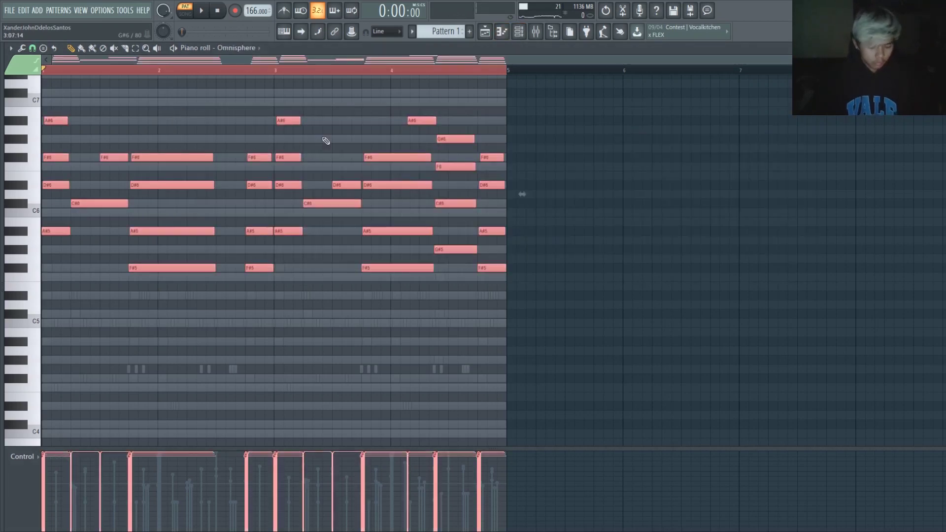
pyautogui.click(519, 32)
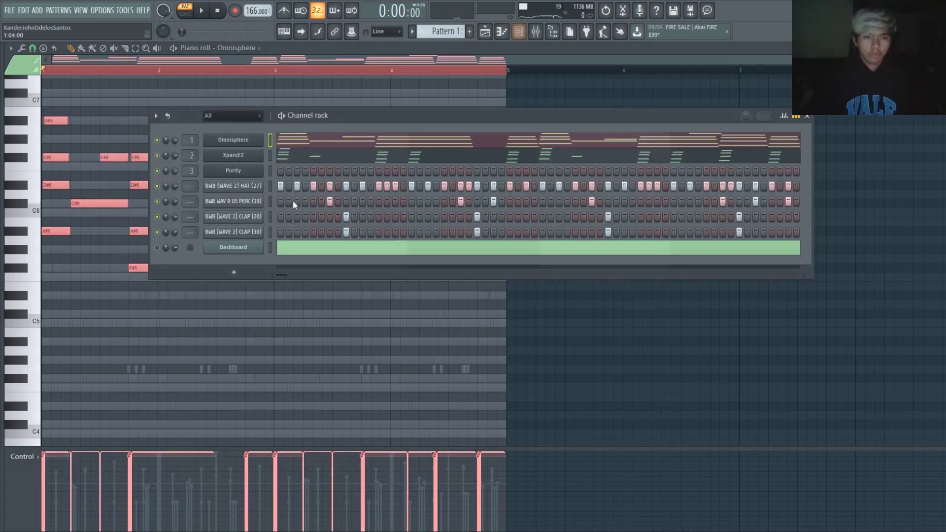
pyautogui.click(279, 172)
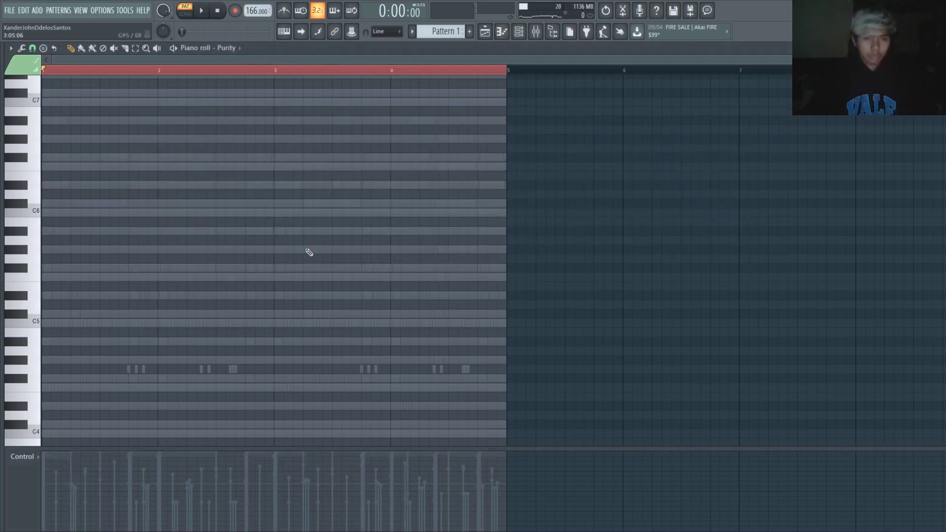
pyautogui.click(526, 35)
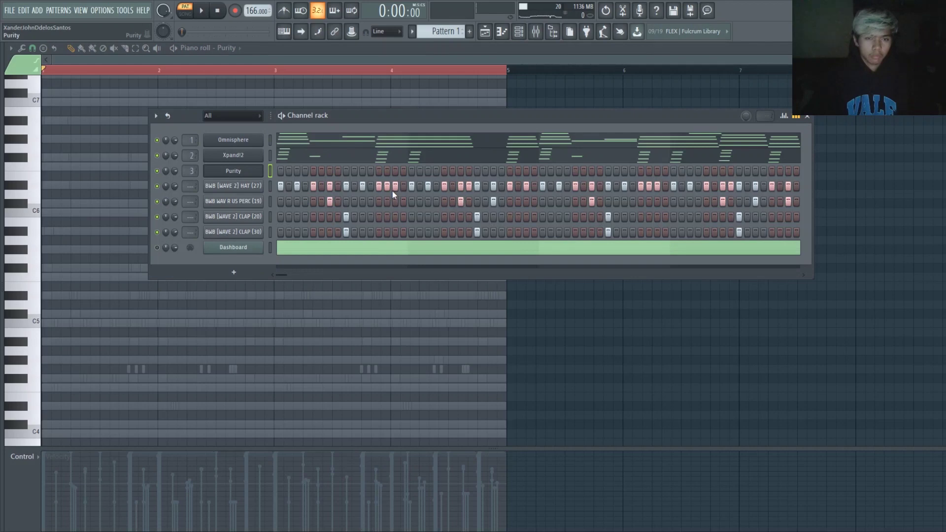
pyautogui.hotkey('ctrl', 'v')
# Play the pattern to hear the Purity layer and open its notes in the piano roll.
pyautogui.press('space')
pyautogui.click(282, 174)
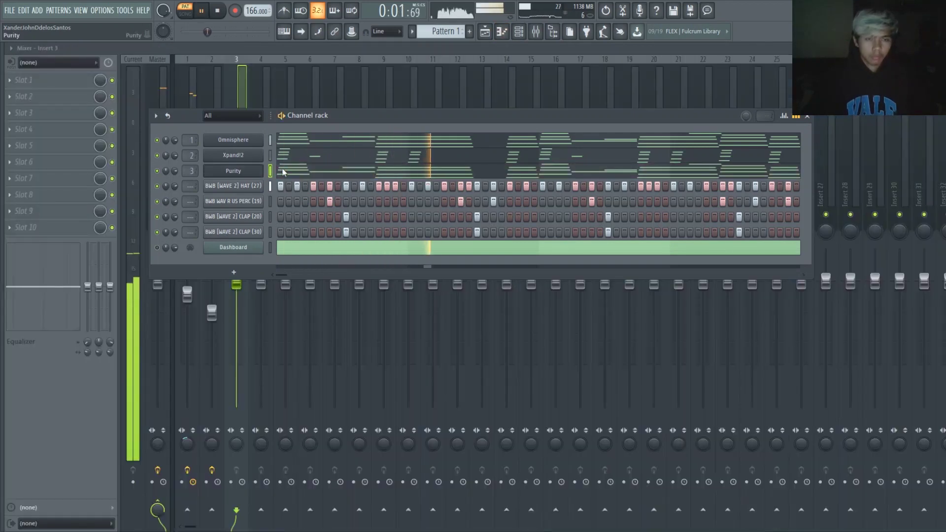
pyautogui.press('space')
pyautogui.click(279, 172)
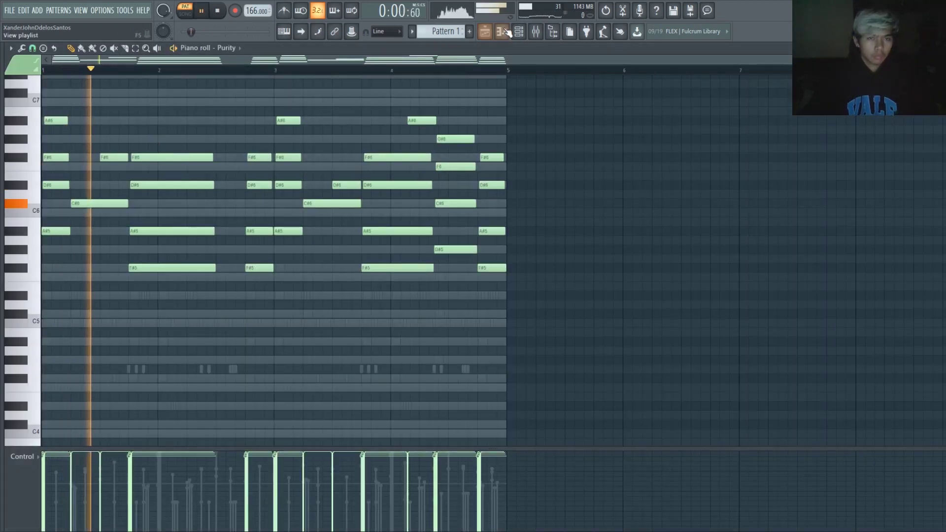
pyautogui.press('F6')
pyautogui.click(280, 173)
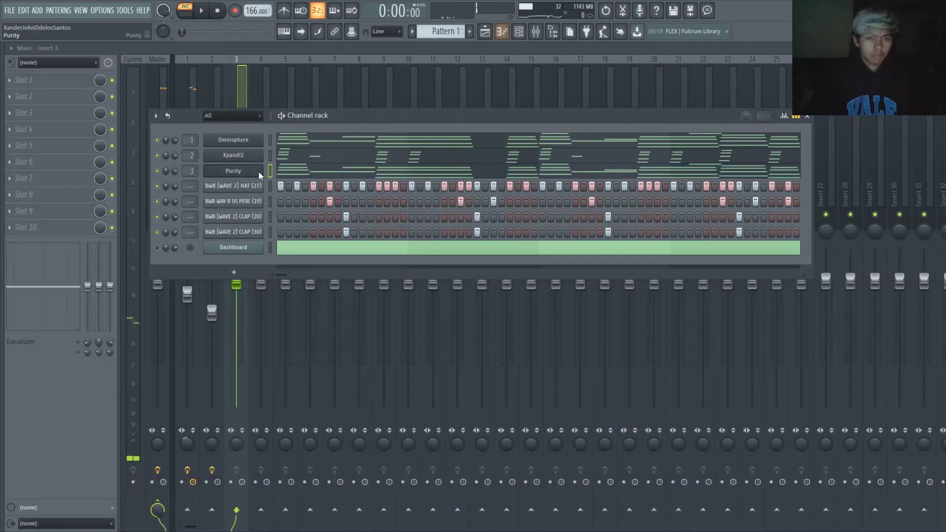
pyautogui.press('F7')
# Delete the Purity notes from the start through mid-bar 2, keeping only the opening F#6 and the long D#6.
pyautogui.scroll(4, 123, 167)
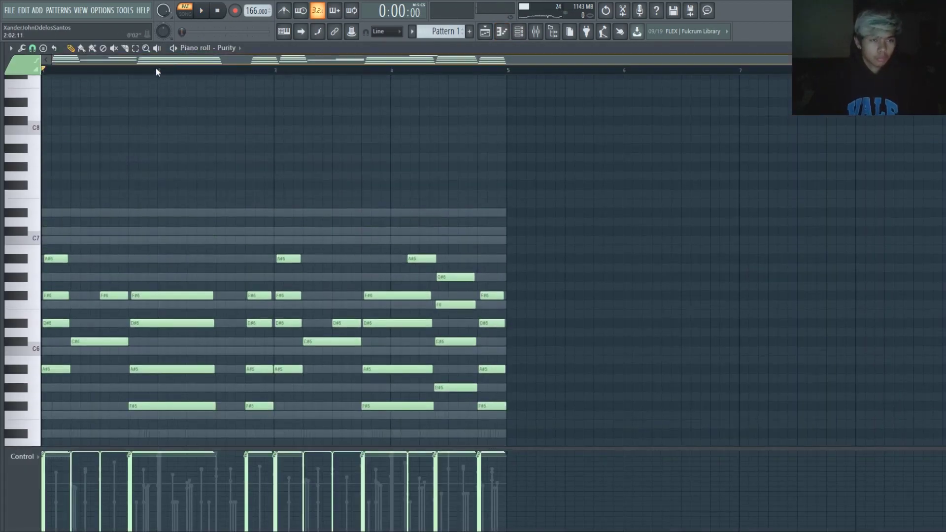
pyautogui.scroll(-2, 65, 221)
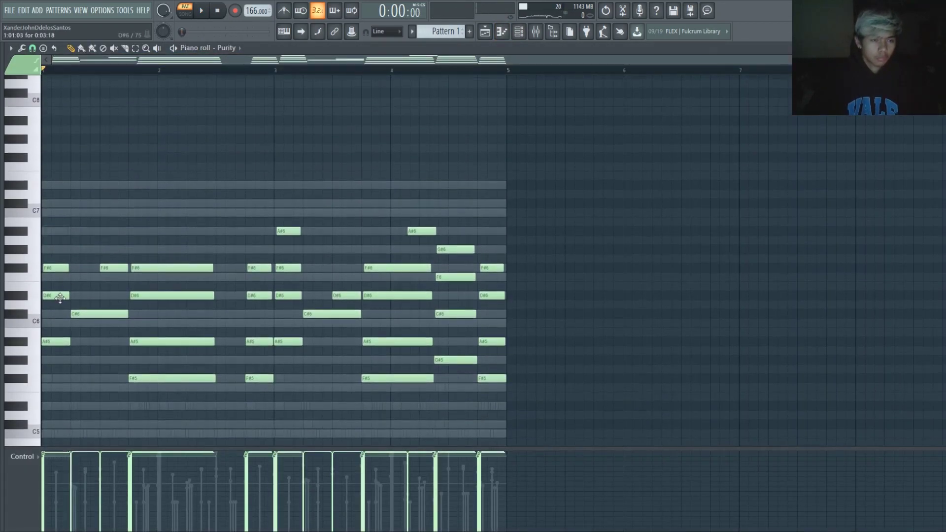
pyautogui.press('space')
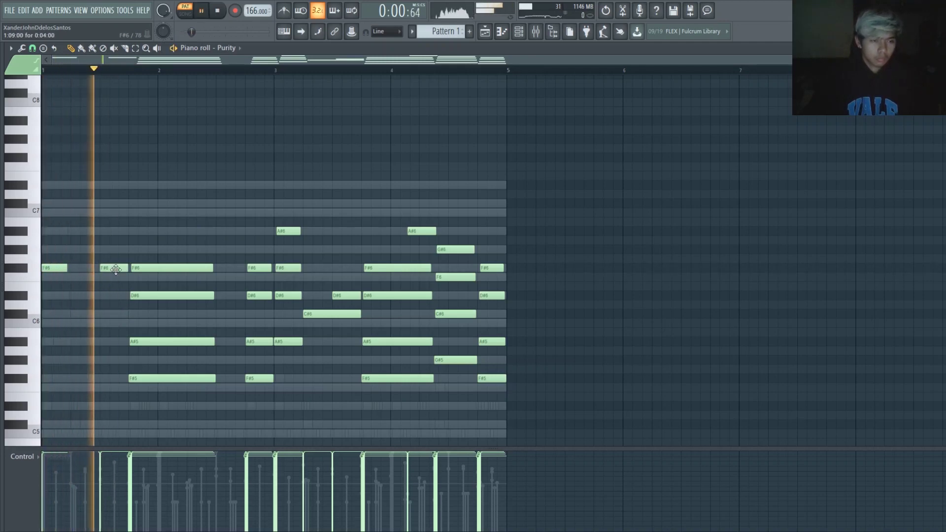
pyautogui.press('space')
pyautogui.rightClick(163, 268)
pyautogui.rightClick(151, 341)
pyautogui.rightClick(145, 377)
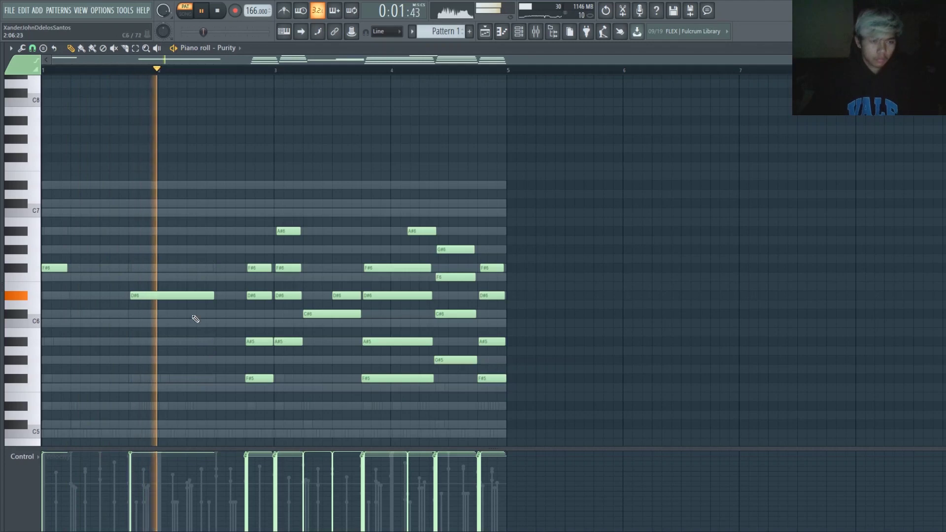
# Shorten the long D#6 note near the end of bar 1 to about one beat and audition it.
pyautogui.press('space')
pyautogui.press('space')
pyautogui.moveTo(210, 296); pyautogui.dragTo(157, 296)
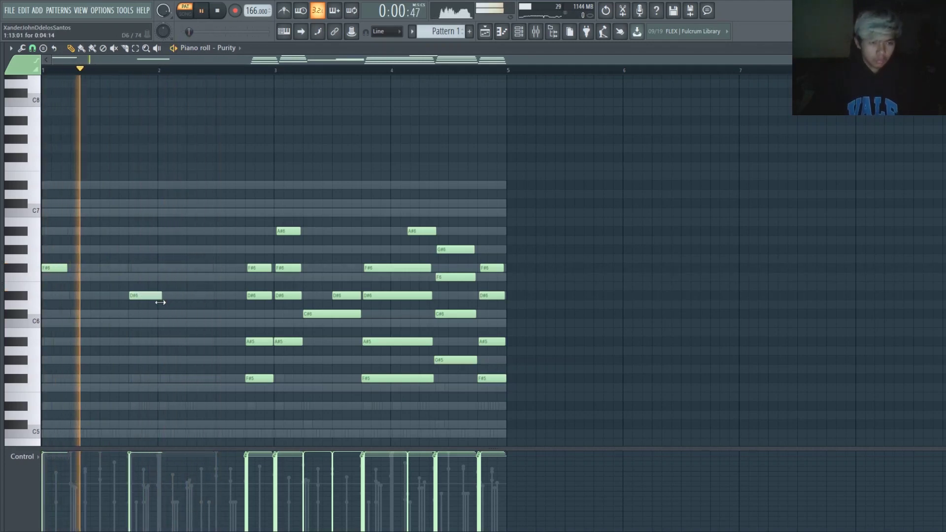
pyautogui.press('space')
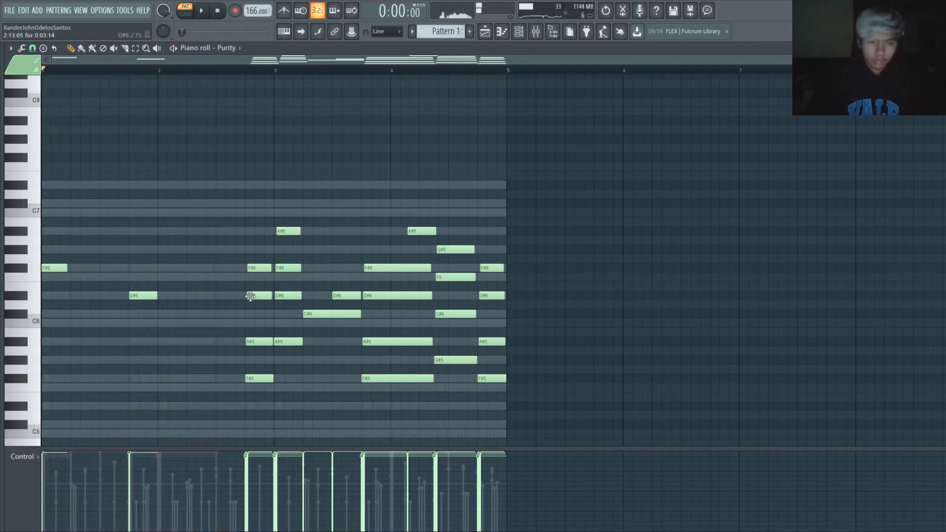
# Delete the extra Purity notes from late bar 2 onward, keeping only A#6 in bar 3, the long F#6 and the G#6.
pyautogui.rightClick(287, 269)
pyautogui.rightClick(288, 296)
pyautogui.rightClick(288, 341)
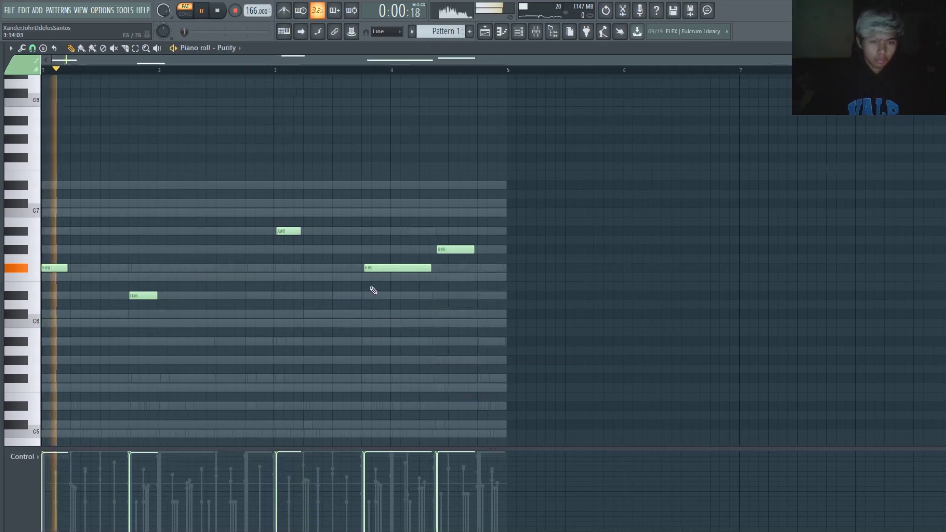
# Align the A#6 to the start of bar 3, end the long F#6 at bar 4 and shorten the G#6 to about one beat.
pyautogui.scroll(3, 371, 276)
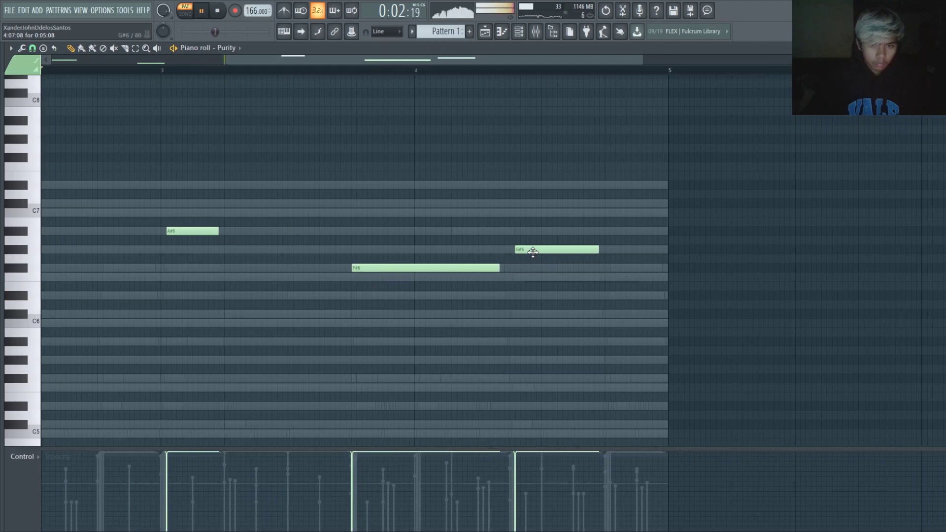
pyautogui.scroll(-3, 532, 252)
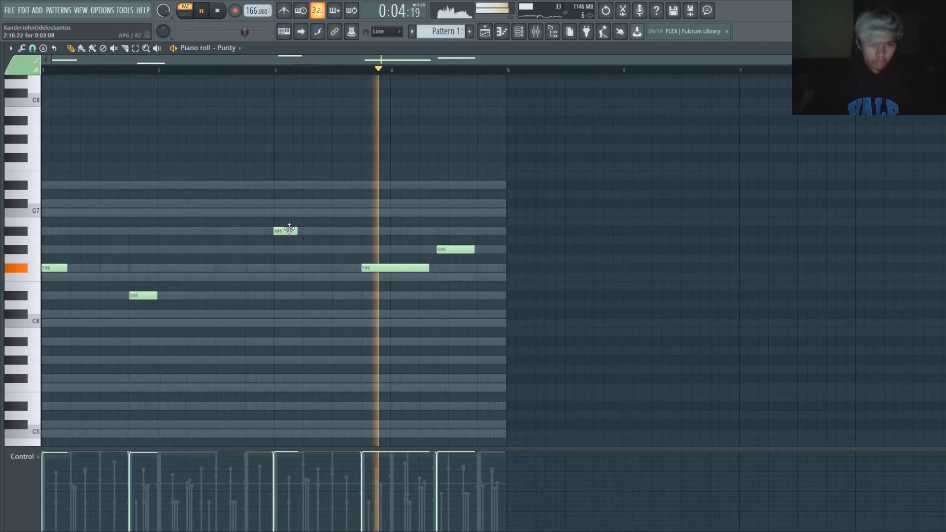
pyautogui.moveTo(290, 228); pyautogui.dragTo(291, 229)
pyautogui.moveTo(427, 269); pyautogui.dragTo(390, 268)
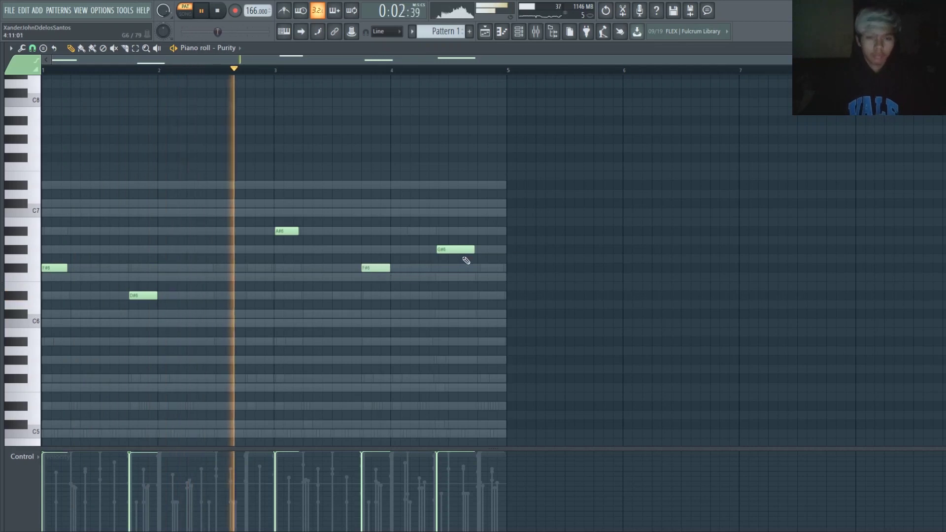
pyautogui.scroll(3, 443, 250)
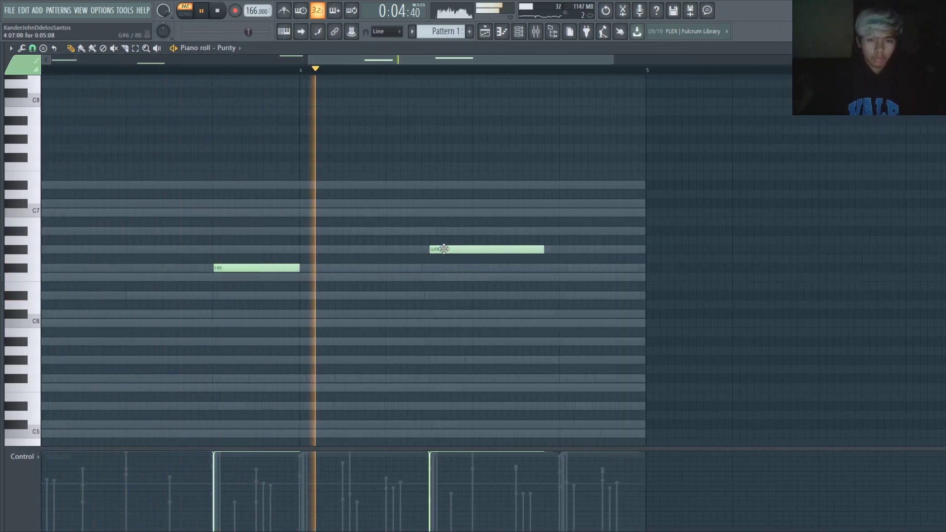
pyautogui.moveTo(543, 250); pyautogui.dragTo(535, 255)
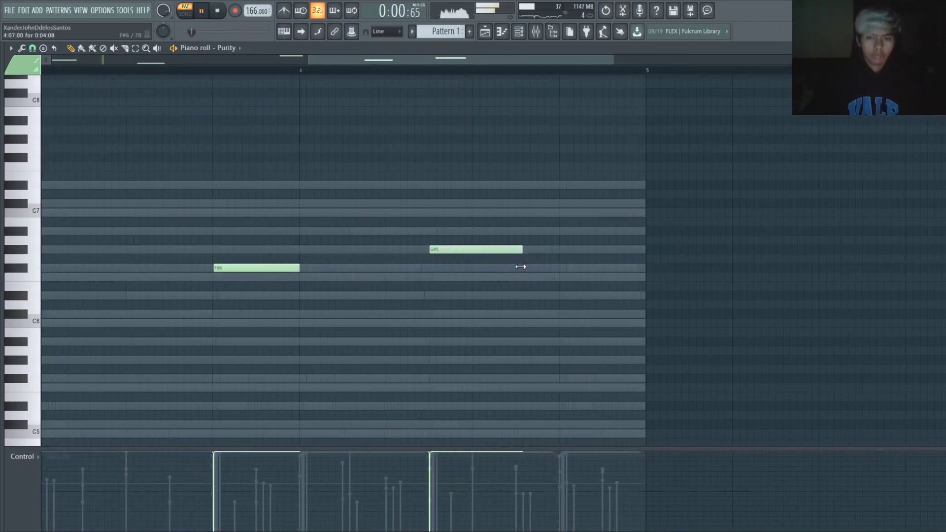
pyautogui.scroll(-4, 521, 266)
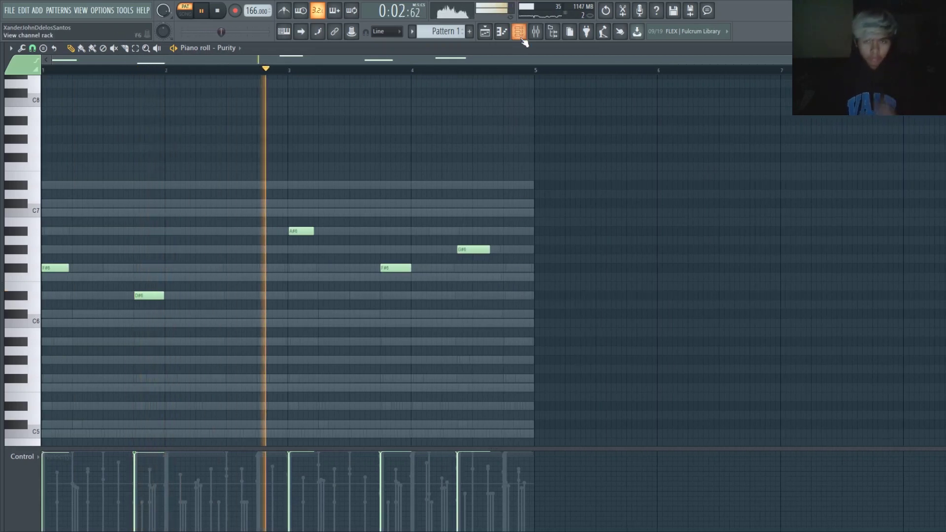
# Load the Slow Attack strings preset in Purity and solo its channel during playback.
pyautogui.click(520, 37)
pyautogui.click(229, 172)
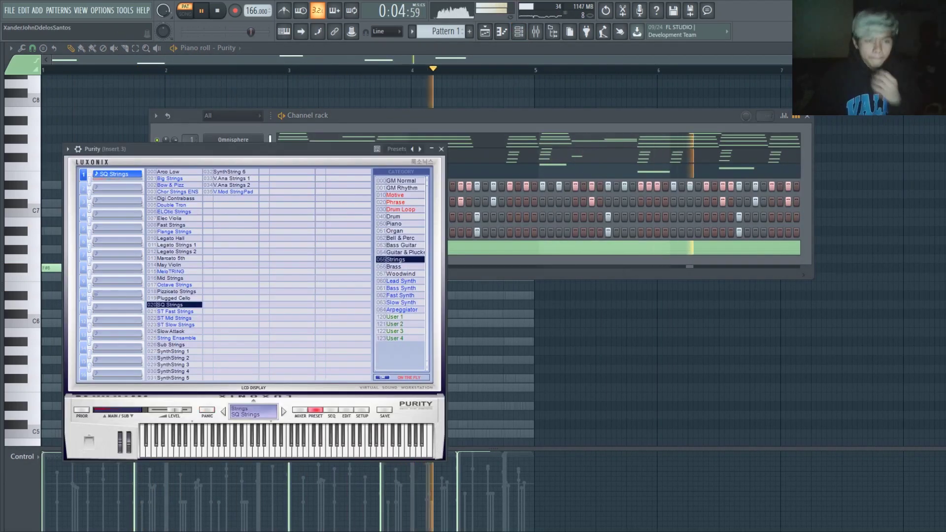
pyautogui.click(174, 331)
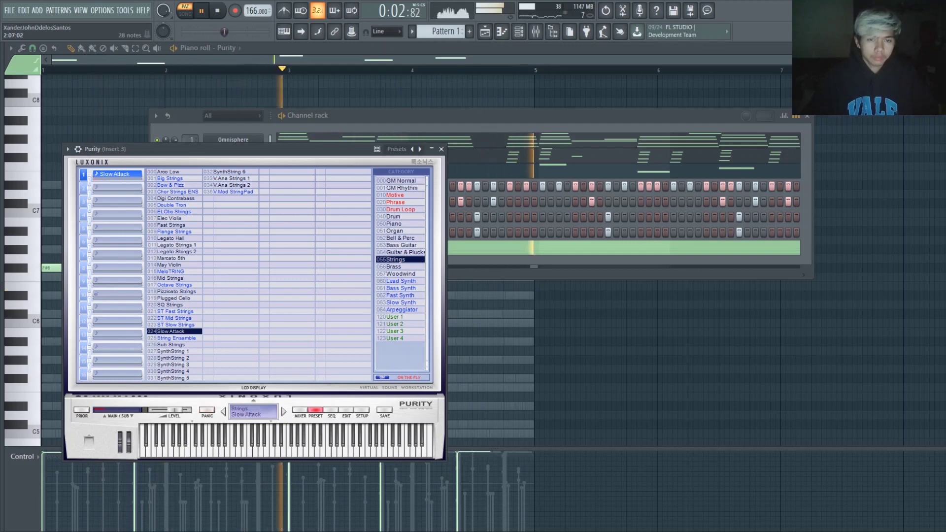
pyautogui.press('Escape')
pyautogui.rightClick(158, 171)
pyautogui.press('space')
pyautogui.press('space')
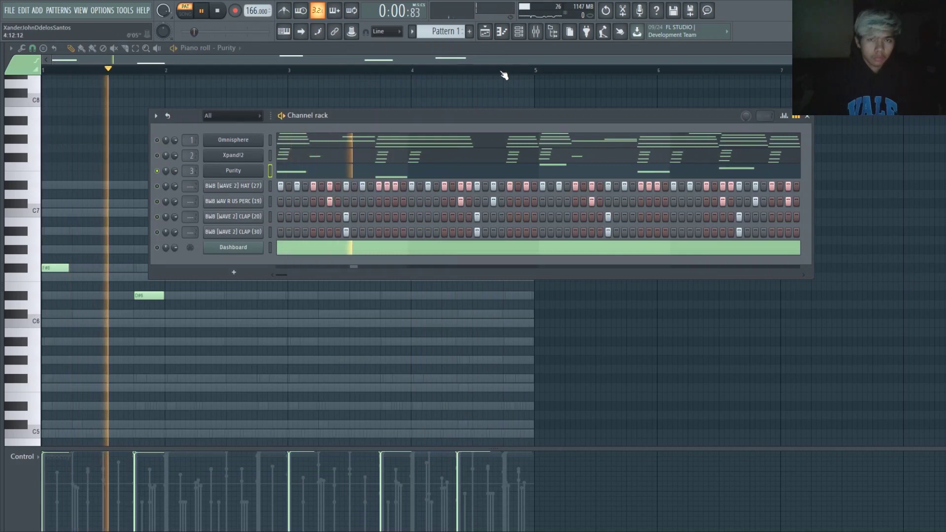
# Load the Thai preset from Purity's Bell & Perc category, audition it and close the plugin.
pyautogui.click(535, 31)
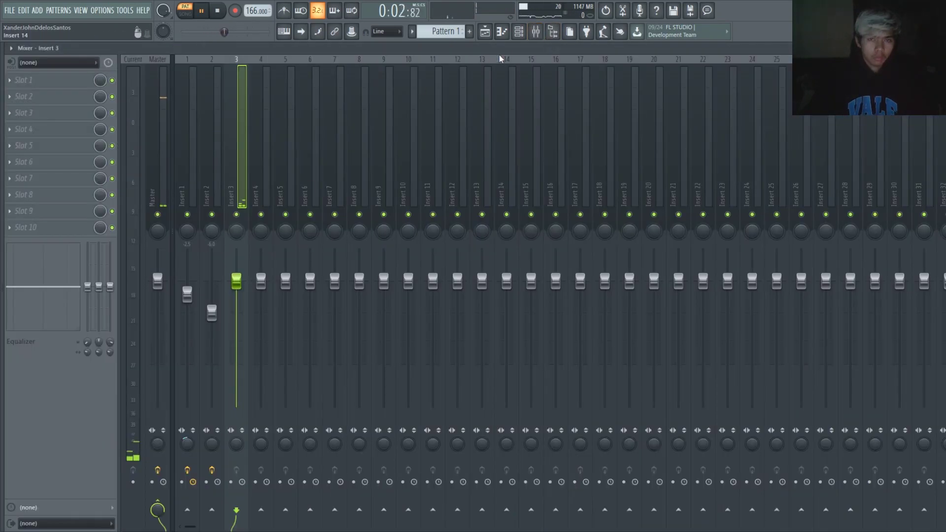
pyautogui.click(519, 34)
pyautogui.click(228, 173)
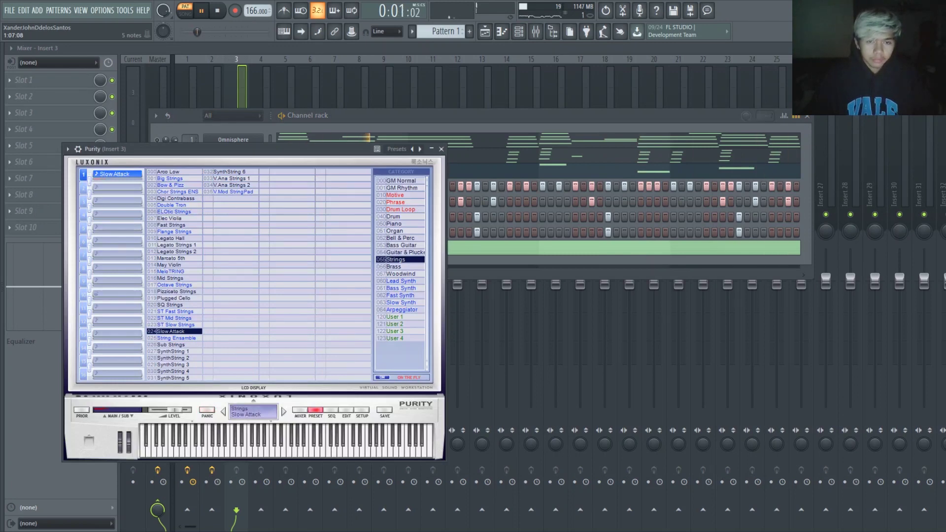
pyautogui.click(400, 238)
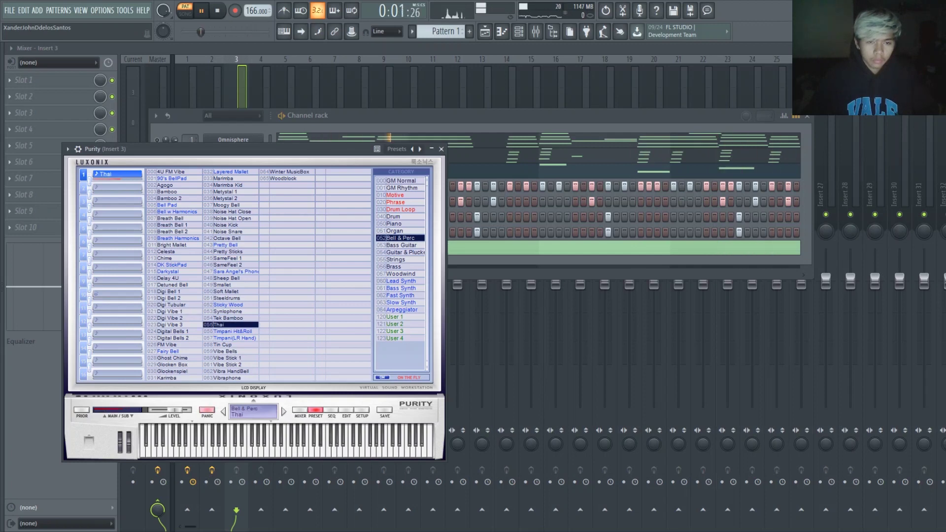
pyautogui.press('space')
pyautogui.click(440, 149)
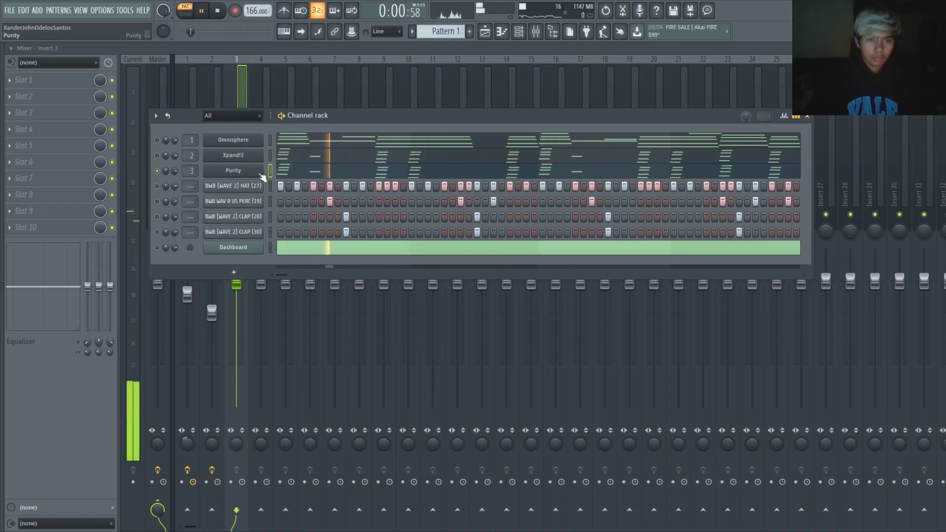
# Delete the lone C#5 in bar 3 of the Purity part, transpose all its notes up an octave and play the pattern.
pyautogui.click(290, 174)
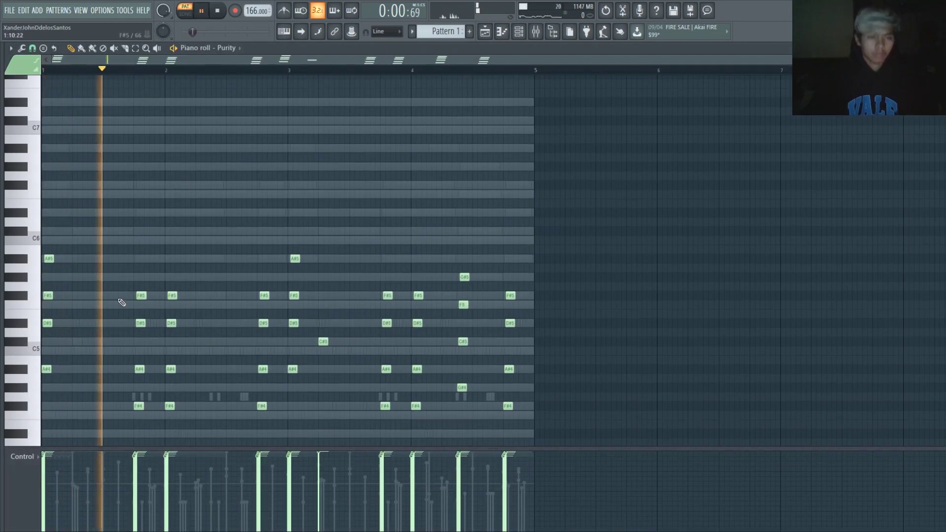
pyautogui.rightClick(324, 342)
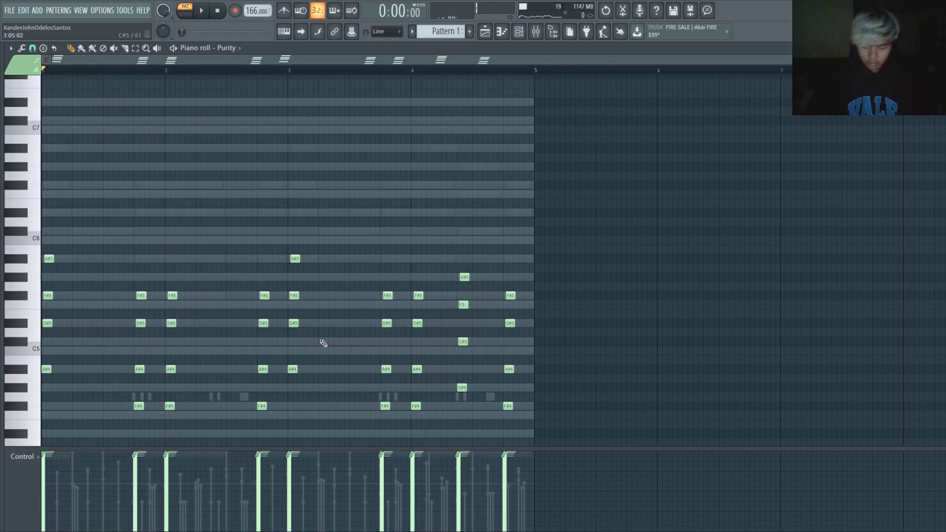
pyautogui.hotkey('ctrl', 'Up')
pyautogui.press('space')
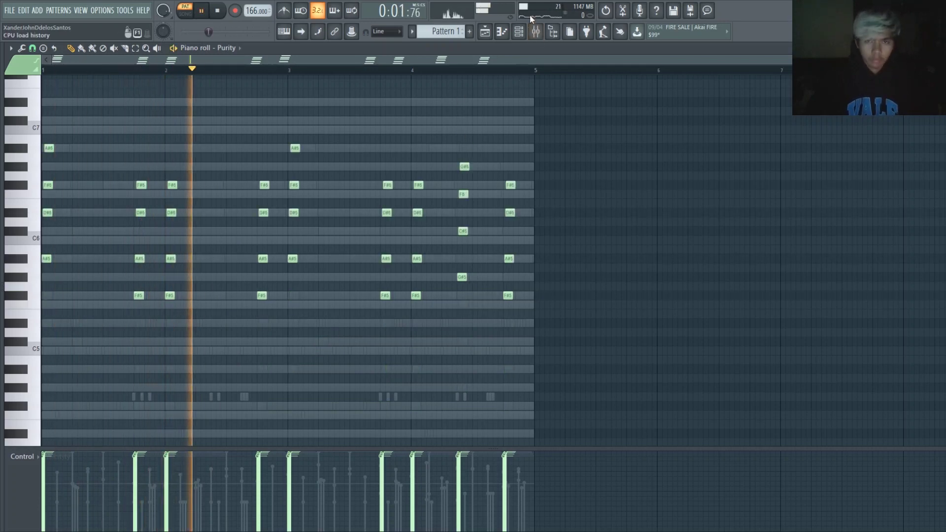
# Unmute the hat, percussion and clap channels in the channel rack.
pyautogui.click(518, 31)
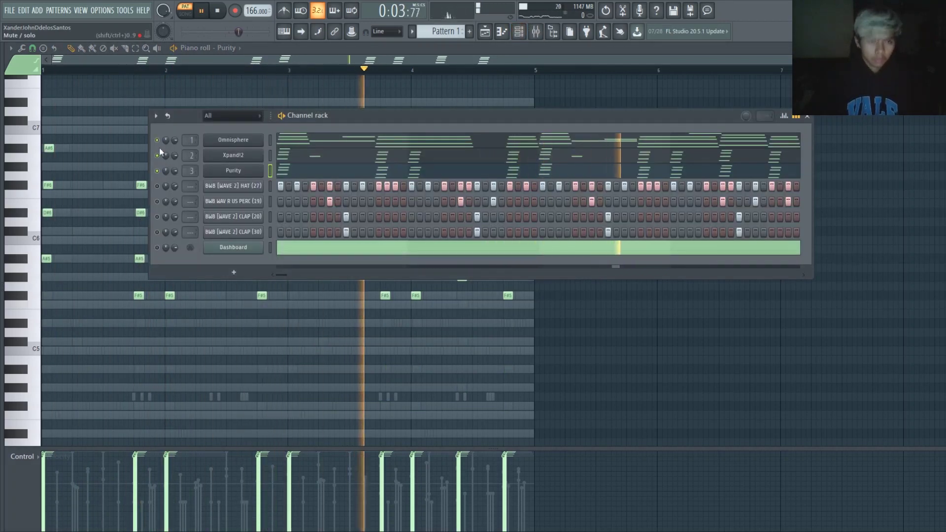
pyautogui.click(157, 217)
pyautogui.click(157, 232)
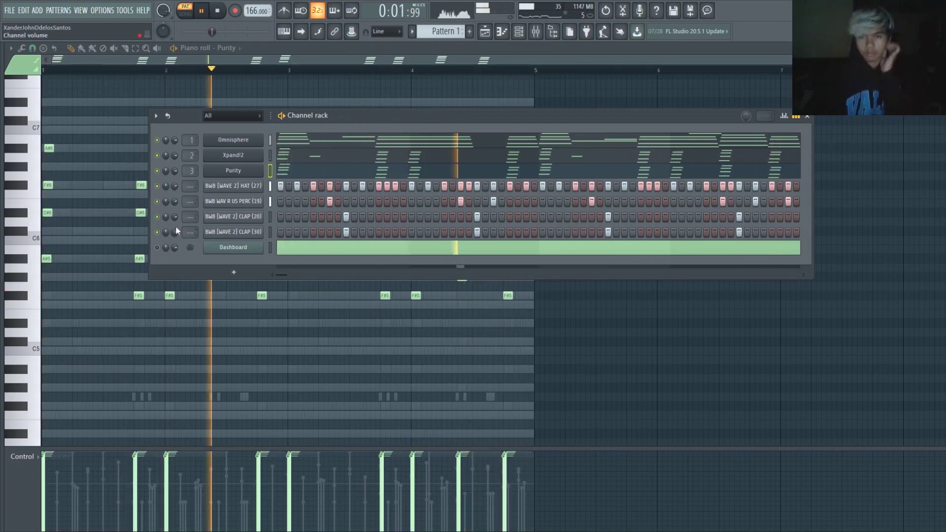
# Audition 808 samples from the BWB WAV R US 808S folder, including number 10, against the playing pattern.
pyautogui.hotkey('alt', 'F8')
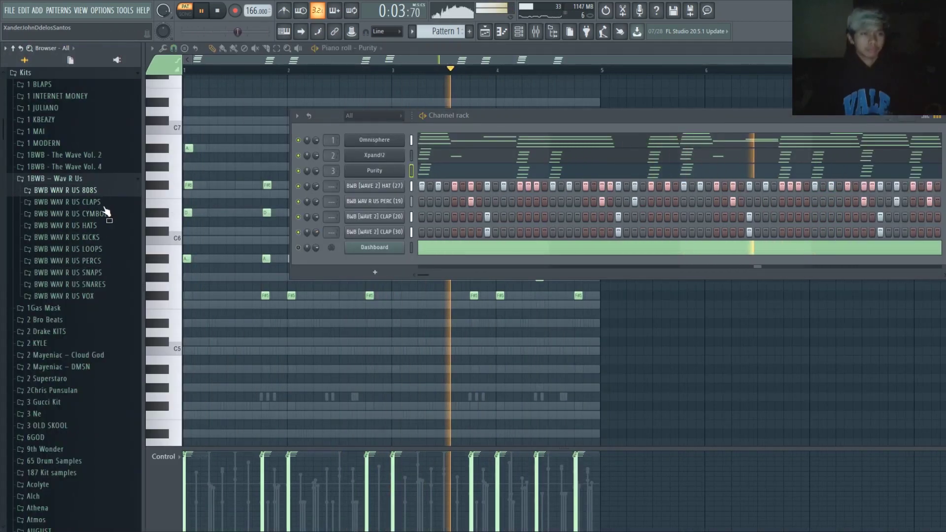
pyautogui.click(99, 223)
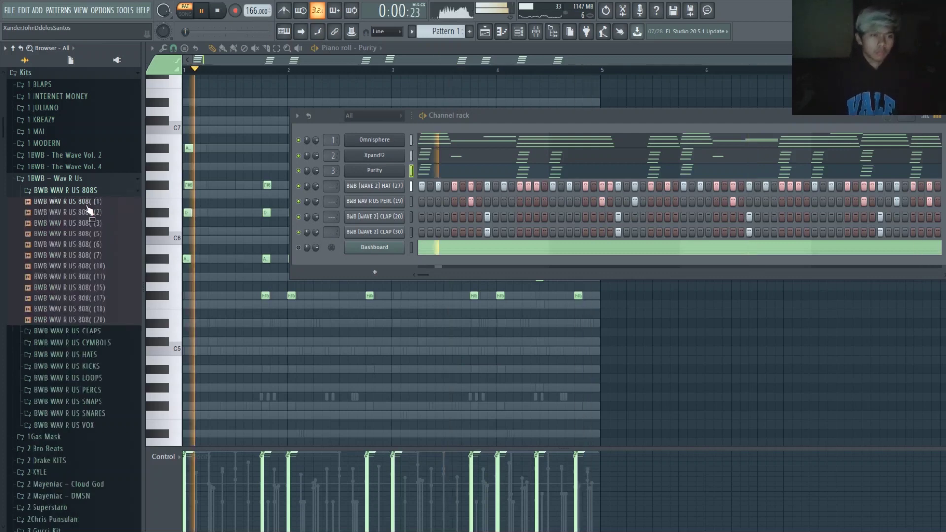
pyautogui.click(97, 245)
pyautogui.press('space')
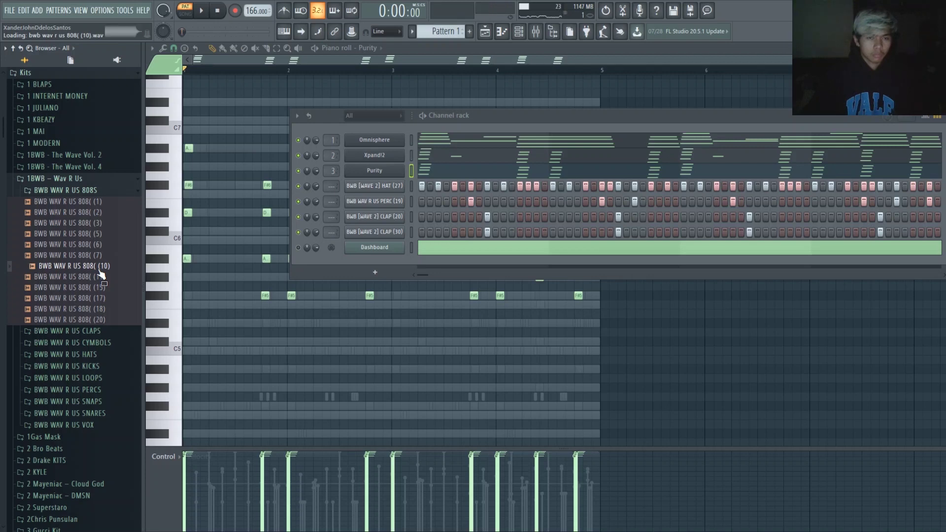
pyautogui.moveTo(101, 274); pyautogui.dragTo(178, 242)
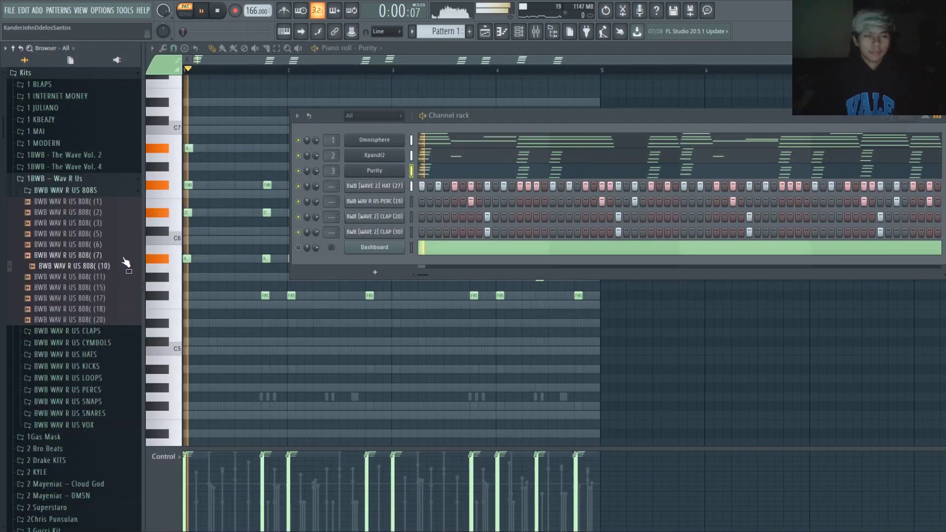
pyautogui.hotkey('alt', 'F8')
# Add a second Xpand!2 instrument above the hat channel and load Ooh Choir from 015 Vocals into part A.
pyautogui.click(233, 186)
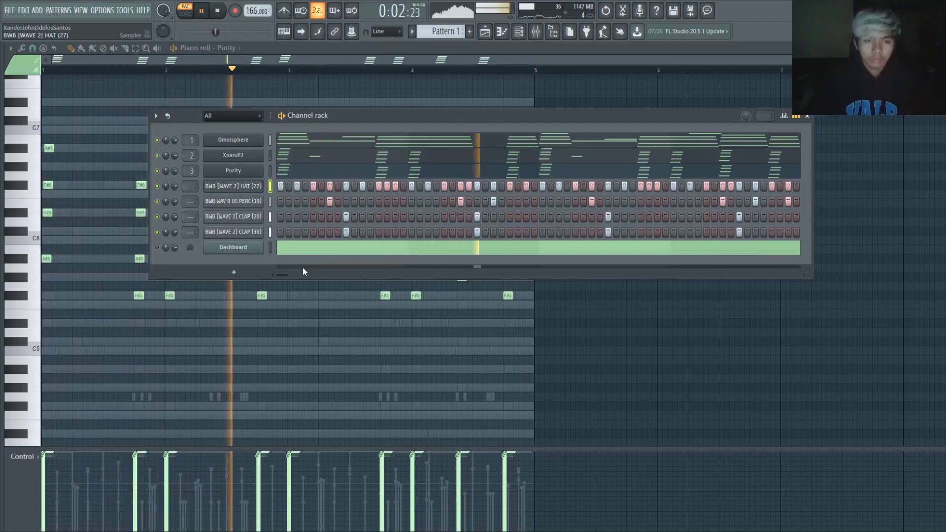
pyautogui.click(492, 345)
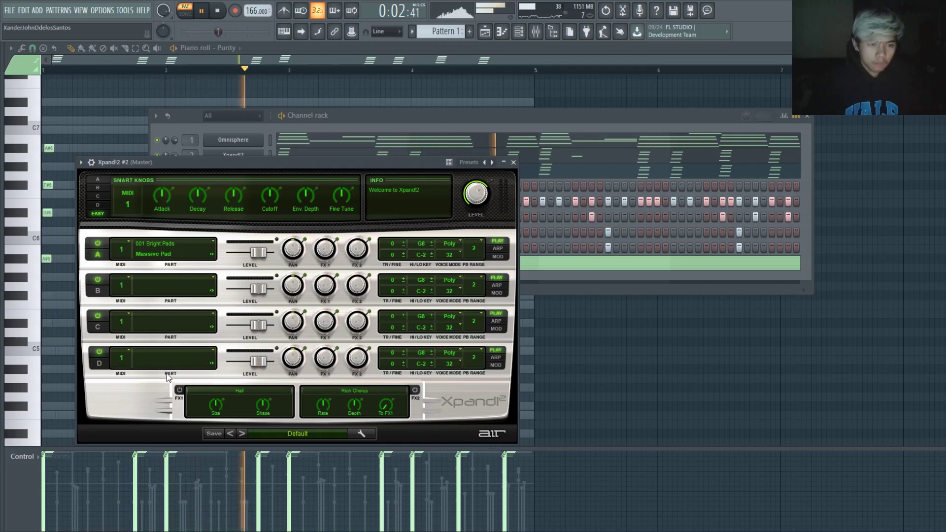
pyautogui.click(222, 501)
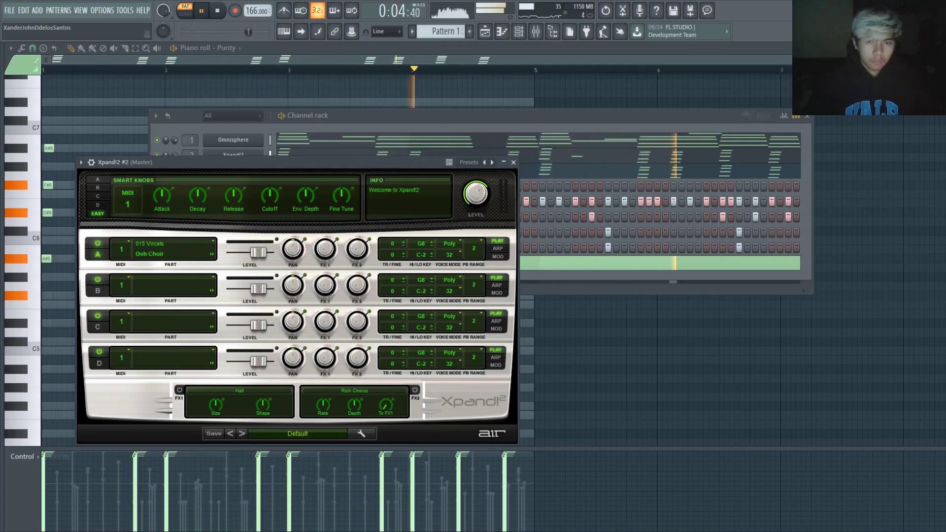
pyautogui.press('Escape')
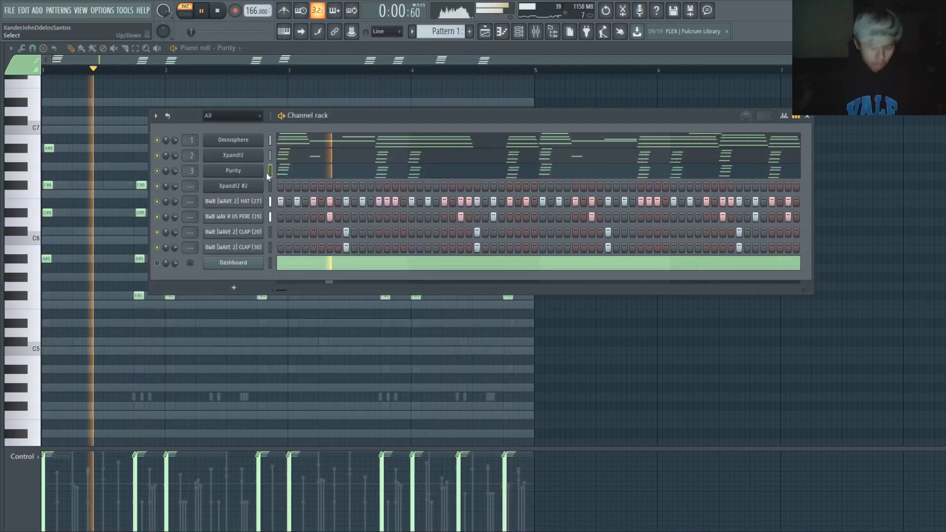
# Copy the Purity chords into the Xpand!2 #2 channel and open them in the piano roll.
pyautogui.click(268, 186)
pyautogui.press('F7')
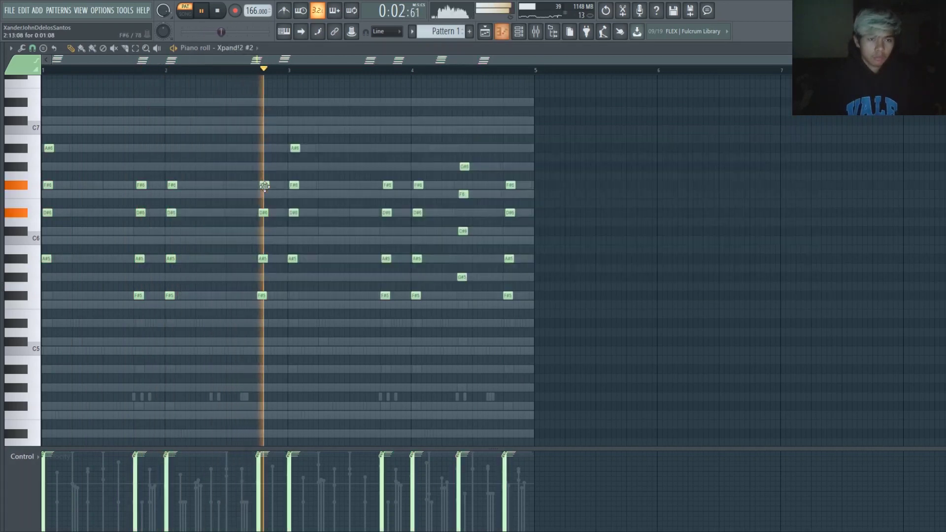
pyautogui.press('space')
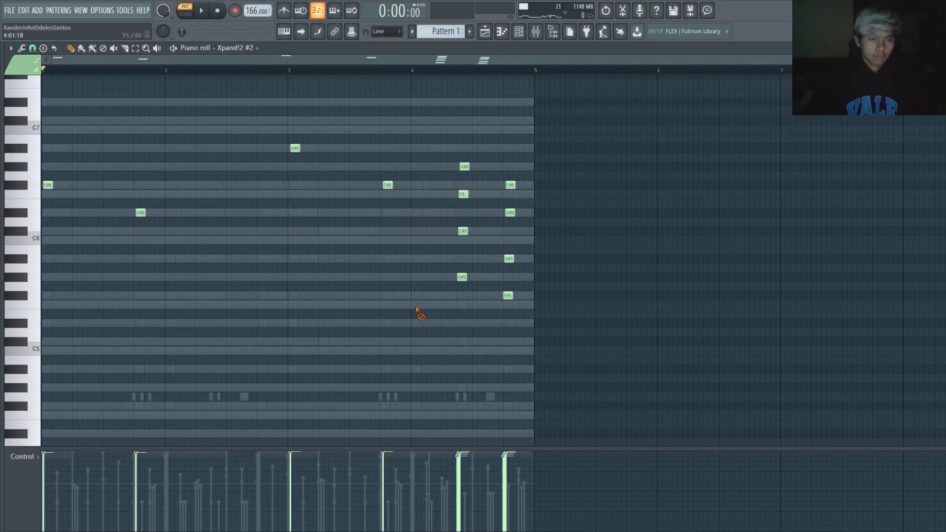
# Thin the last two Xpand!2 #2 chords in bar 4 to a single C#6 and a single D#6.
pyautogui.press('space')
pyautogui.press('space')
pyautogui.press('space')
pyautogui.rightClick(462, 194)
pyautogui.rightClick(464, 166)
pyautogui.rightClick(462, 277)
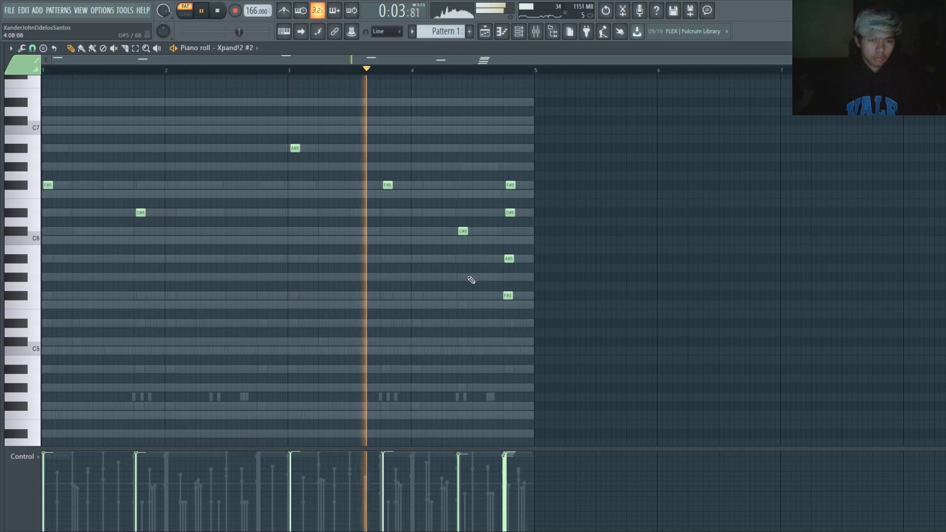
pyautogui.rightClick(511, 185)
pyautogui.rightClick(510, 258)
pyautogui.rightClick(508, 296)
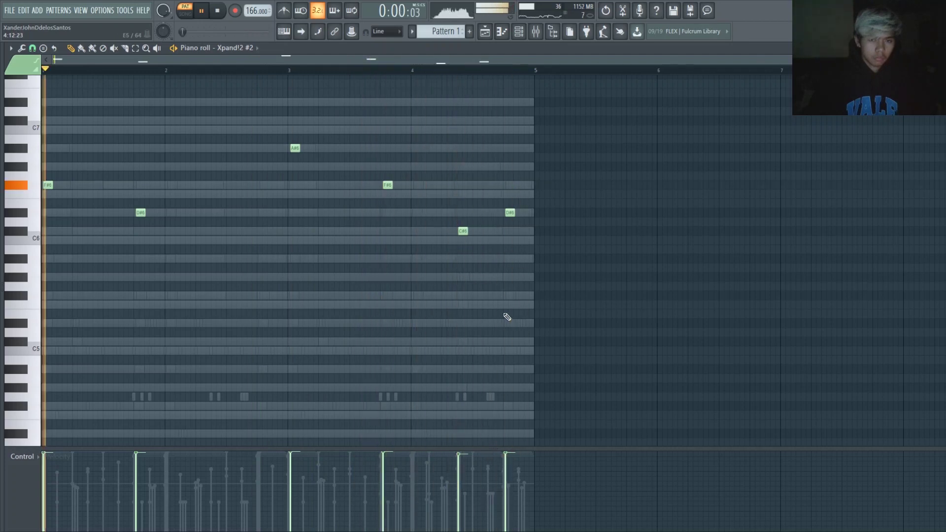
# Select all the Xpand!2 #2 notes and quantize them to the grid.
pyautogui.press('space')
pyautogui.hotkey('ctrl', 'a')
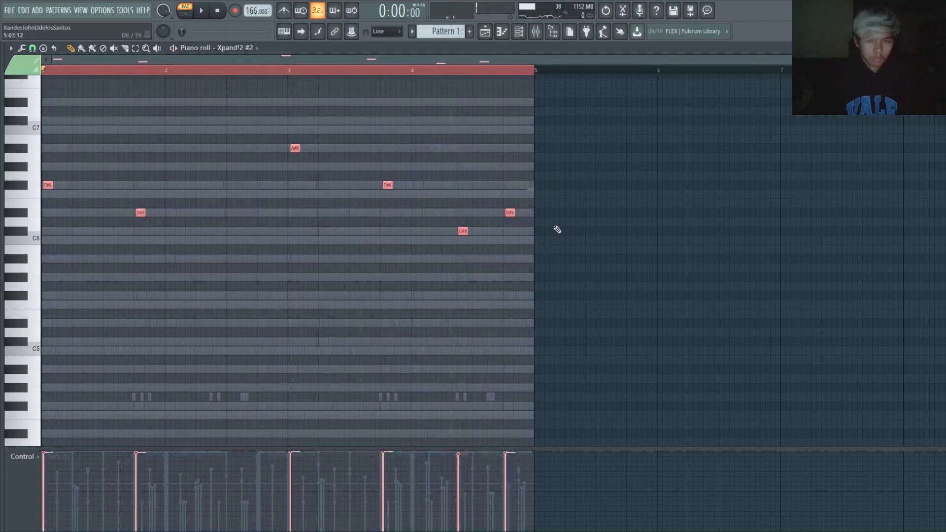
pyautogui.hotkey('alt', 'q')
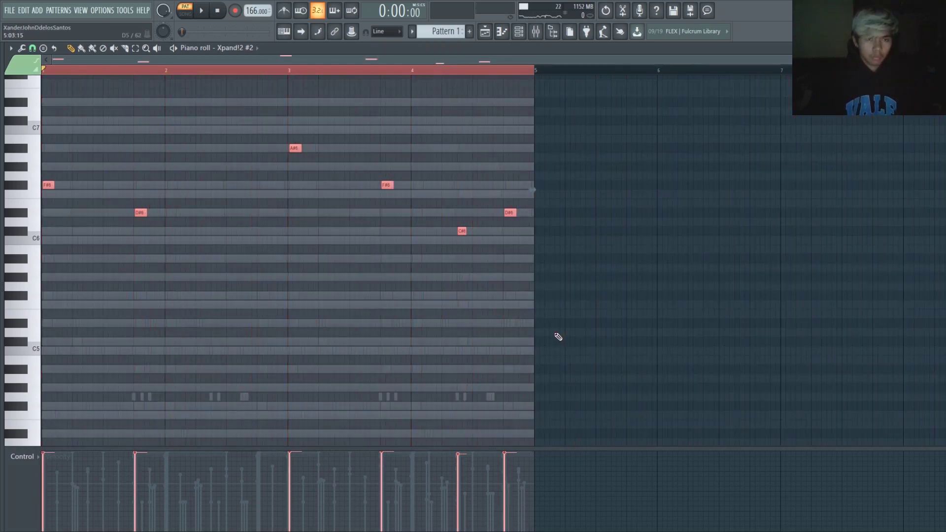
pyautogui.hotkey('ctrl', 'q')
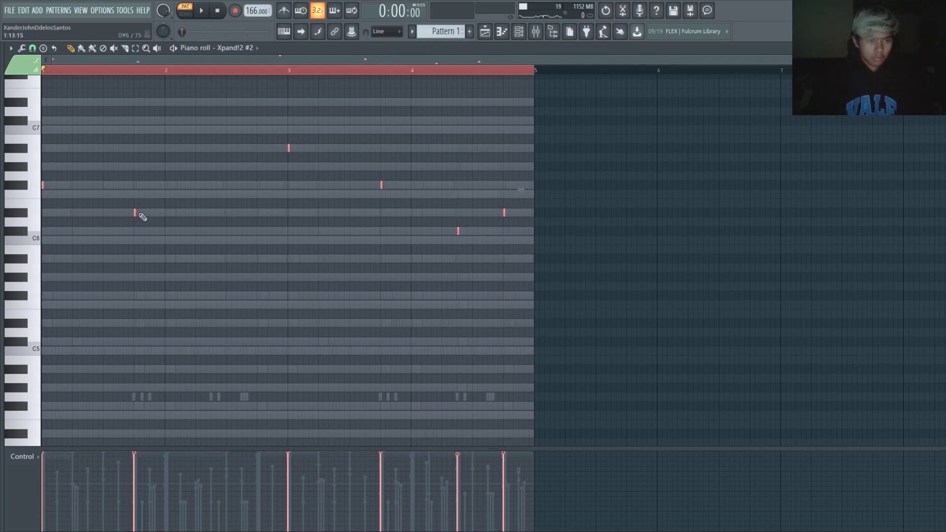
# Lengthen all the notes to about two beats, trimming the C#6 at the last D#6 and that D#6 at bar 5.
pyautogui.moveTo(165, 216); pyautogui.dragTo(195, 228)
pyautogui.click(250, 276)
pyautogui.rightClick(251, 275)
pyautogui.moveTo(564, 214); pyautogui.dragTo(502, 231)
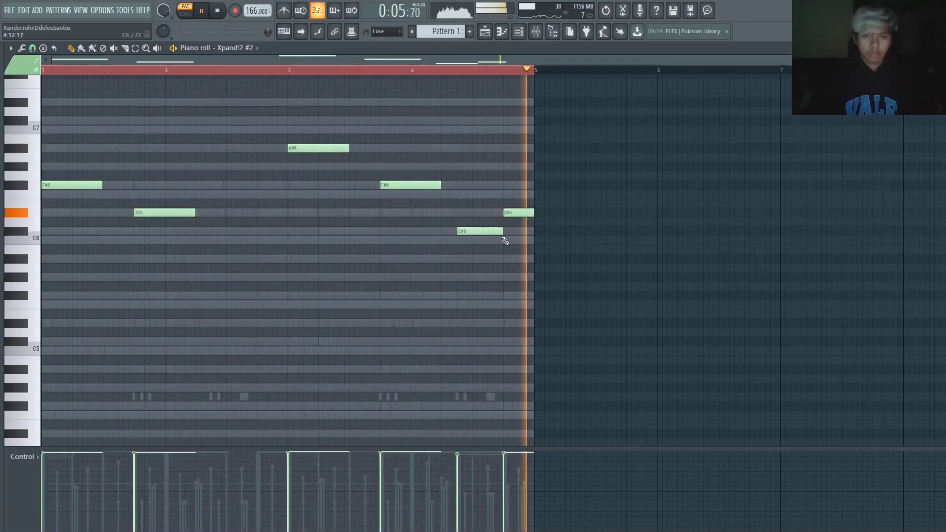
# Replace the last D#6 by extending the C#6 to bar 5, and transpose all Xpand!2 #2 notes down one octave.
pyautogui.rightClick(512, 210)
pyautogui.moveTo(502, 230); pyautogui.dragTo(532, 231)
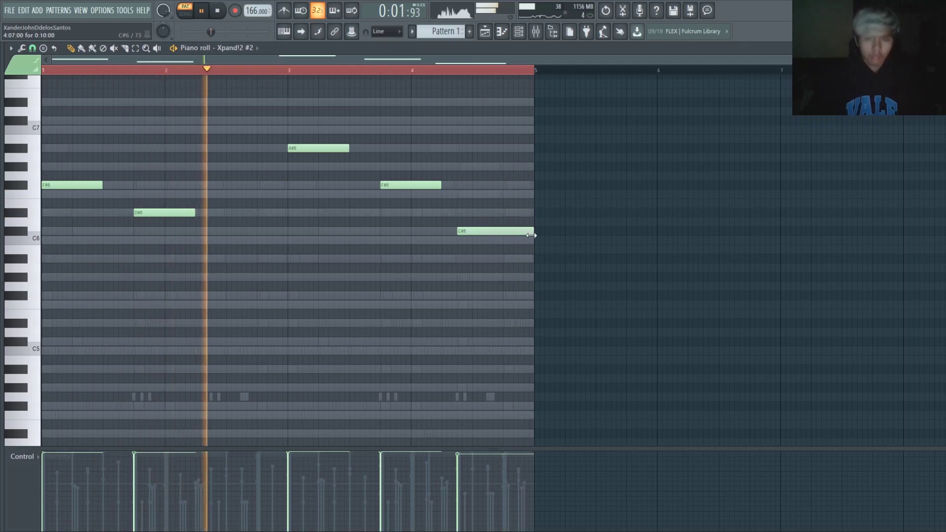
pyautogui.press('space')
pyautogui.hotkey('ctrl', 'Down')
pyautogui.press('space')
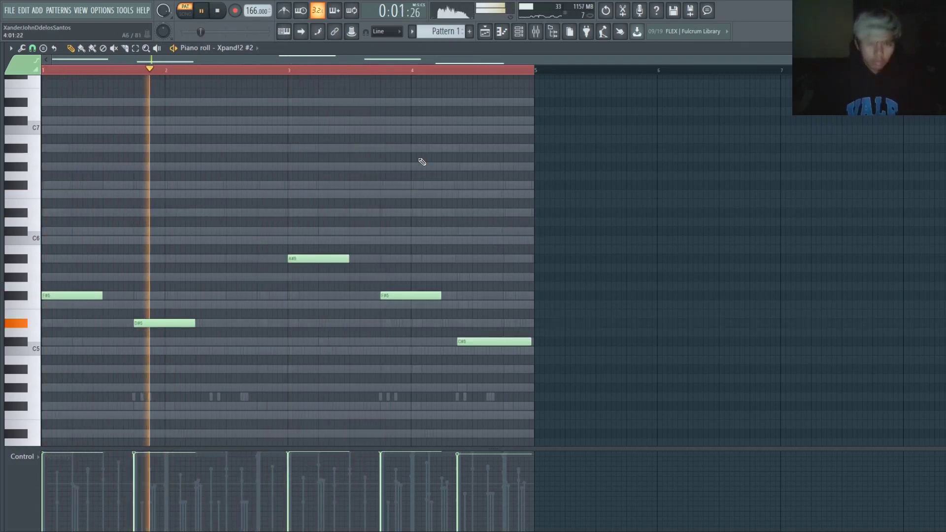
# Route the Xpand!2 #2 channel to mixer insert 4 and lower that track's fader to about -3 dB.
pyautogui.press('F9')
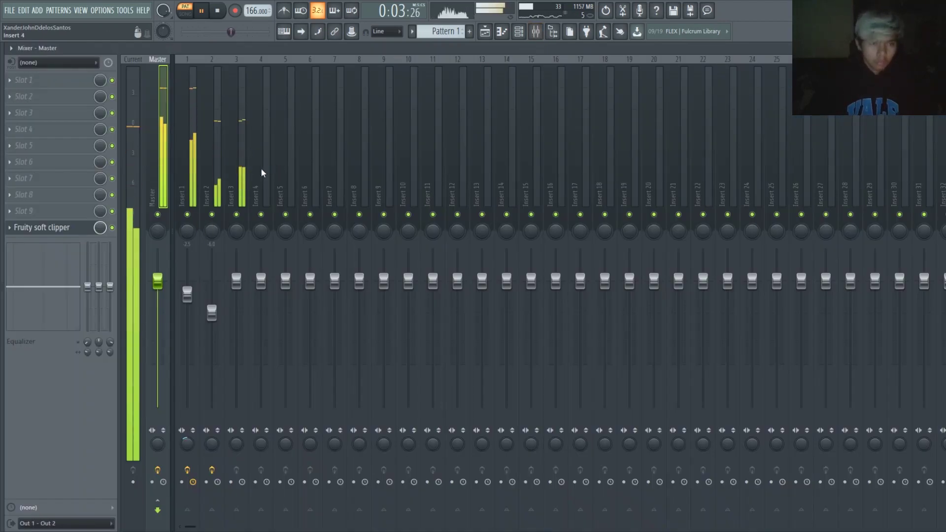
pyautogui.click(518, 31)
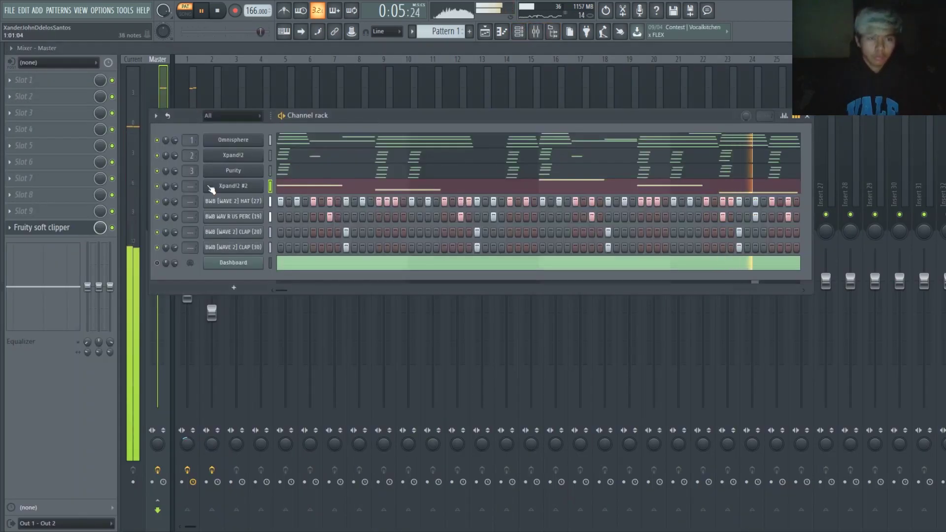
pyautogui.moveTo(192, 185); pyautogui.dragTo(193, 175)
pyautogui.click(279, 101)
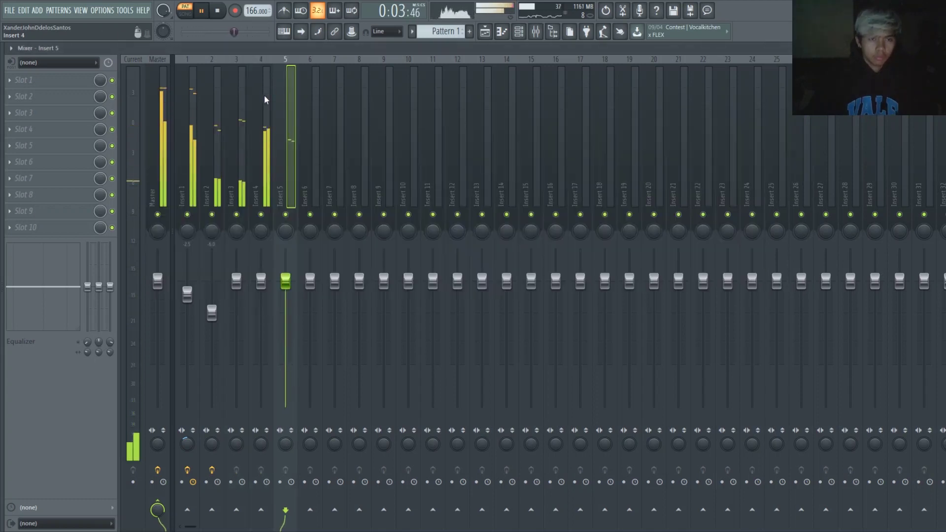
pyautogui.click(265, 102)
pyautogui.moveTo(261, 280); pyautogui.dragTo(261, 296)
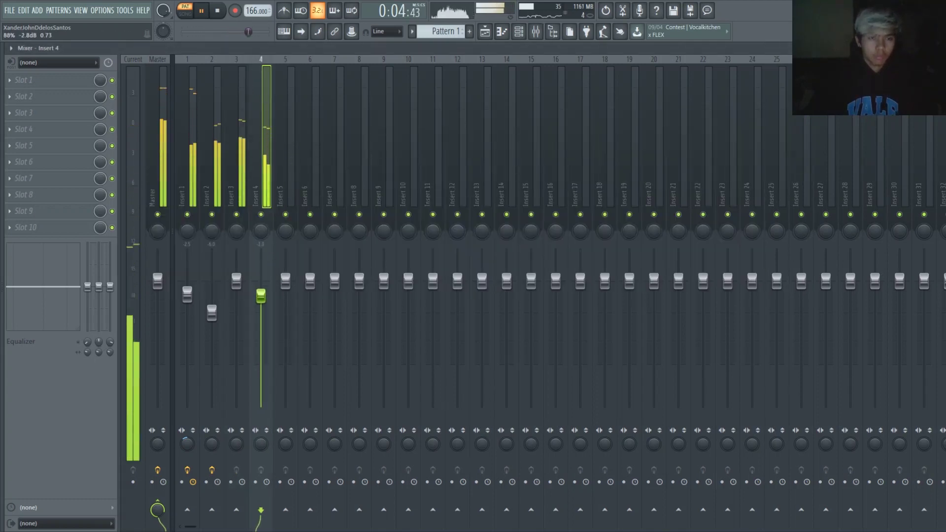
# Load Fruity parametric EQ 2 on insert 4 with the 20Hz – 18kHz cut preset and raise the low cut to about 298 Hz.
pyautogui.click(46, 84)
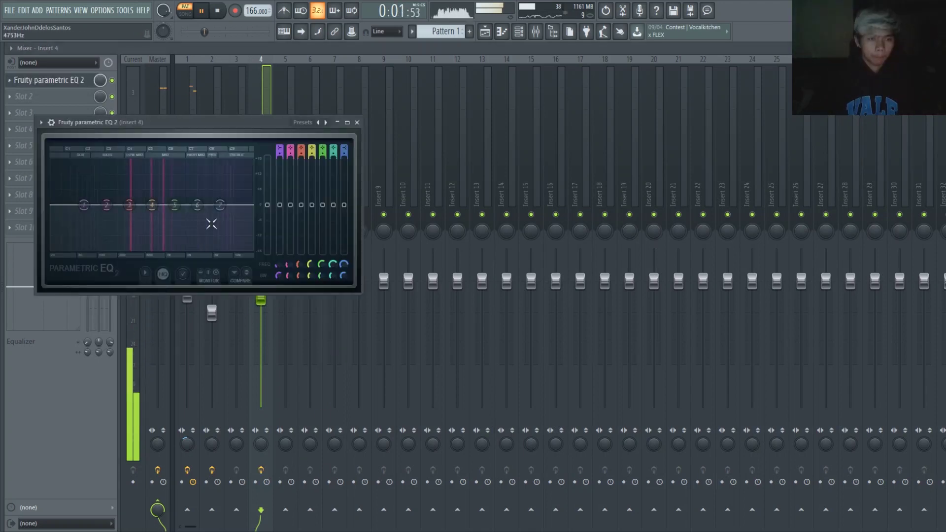
pyautogui.click(327, 122)
pyautogui.moveTo(52, 205); pyautogui.dragTo(133, 212)
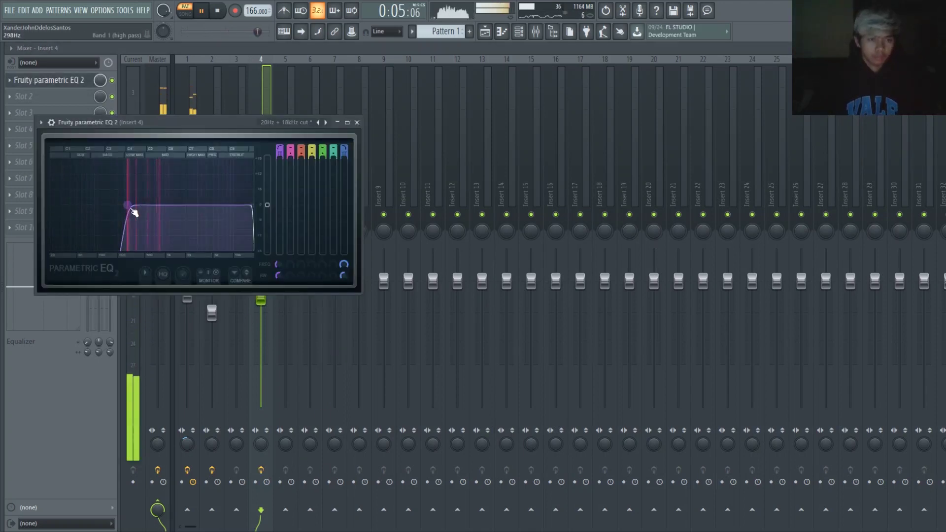
pyautogui.click(356, 122)
# Load Fruity Flanger into the second effect slot of insert 4.
pyautogui.click(519, 31)
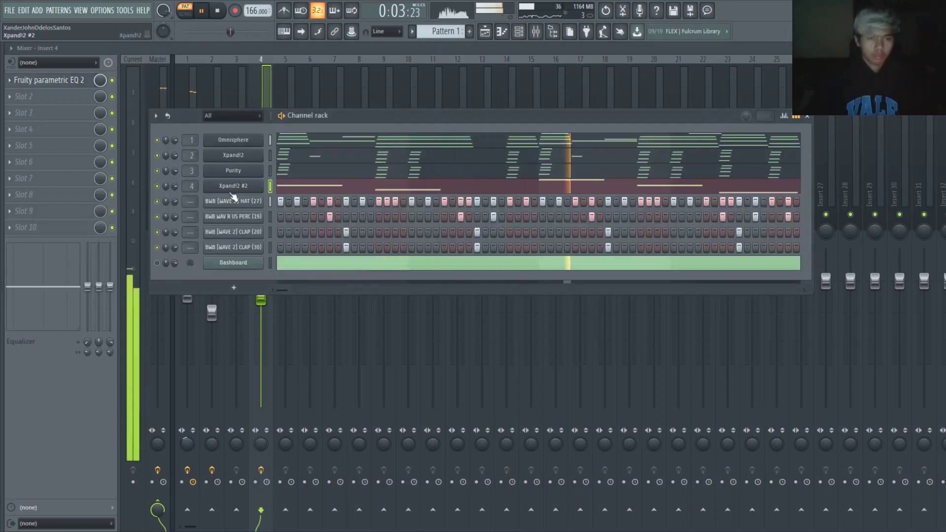
pyautogui.click(24, 96)
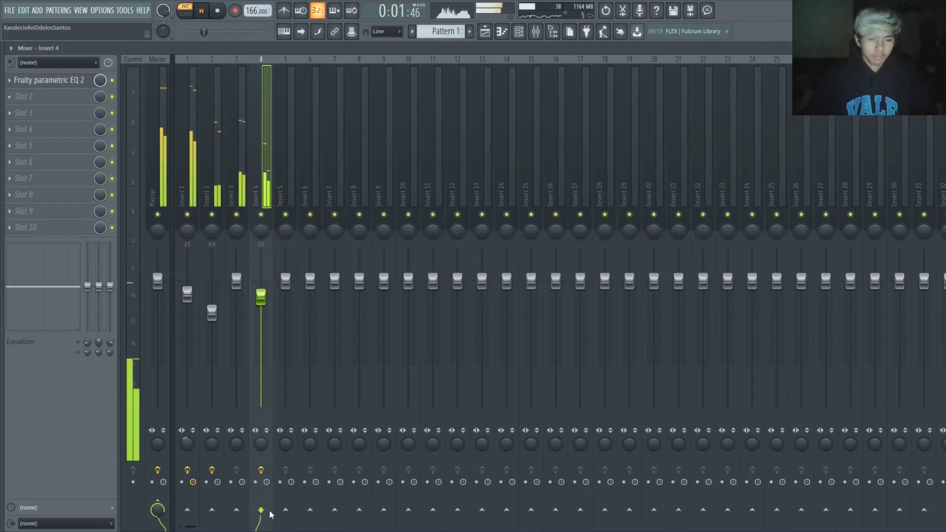
pyautogui.click(210, 206)
pyautogui.click(281, 136)
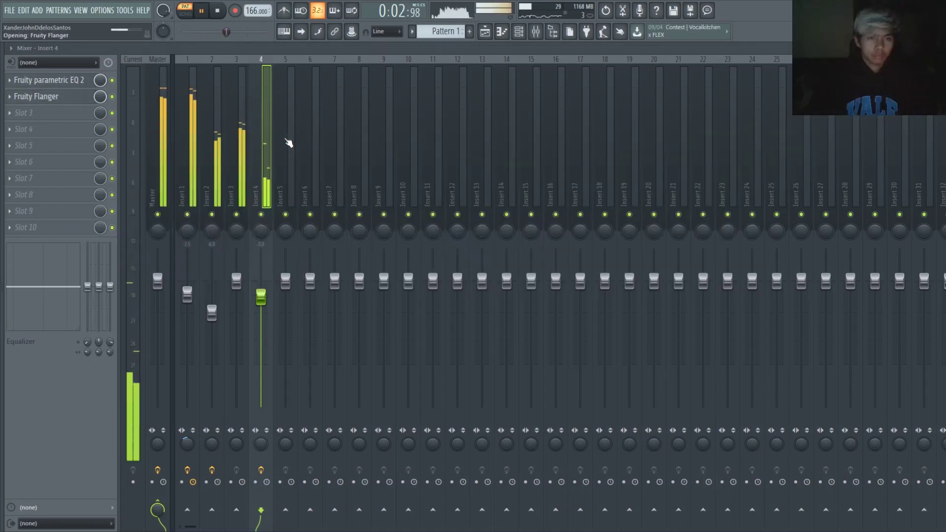
pyautogui.click(281, 135)
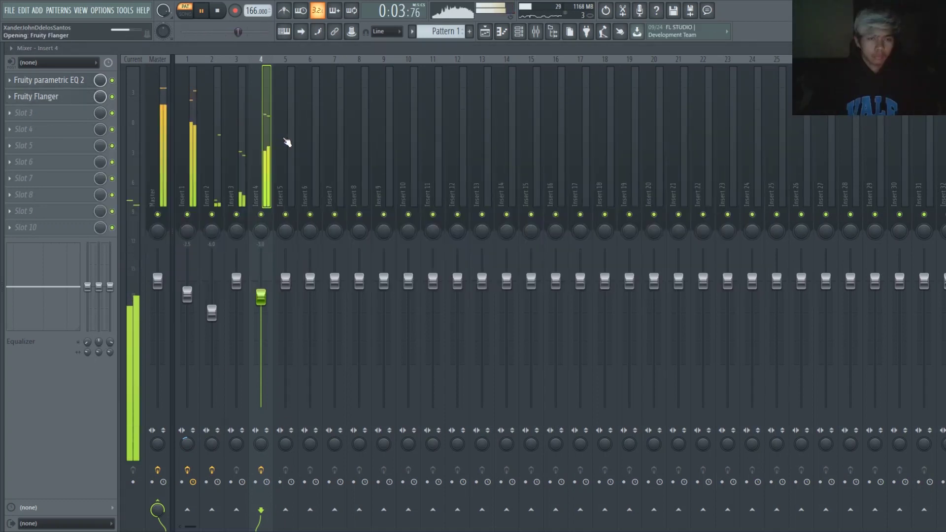
# Load iZotope Vinyl into insert 4's third slot with the year at 1970 and a warp depth of about 16%.
pyautogui.click(28, 113)
pyautogui.click(276, 258)
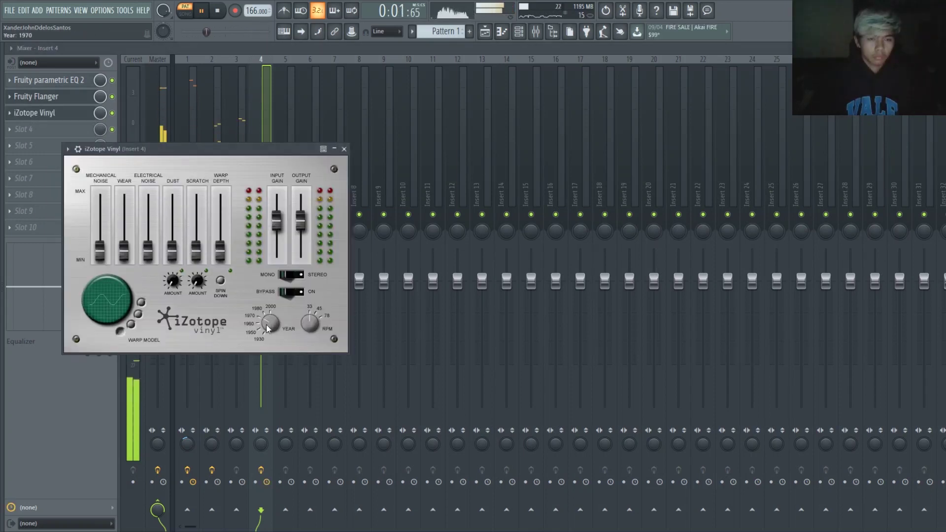
pyautogui.moveTo(221, 264); pyautogui.dragTo(220, 249)
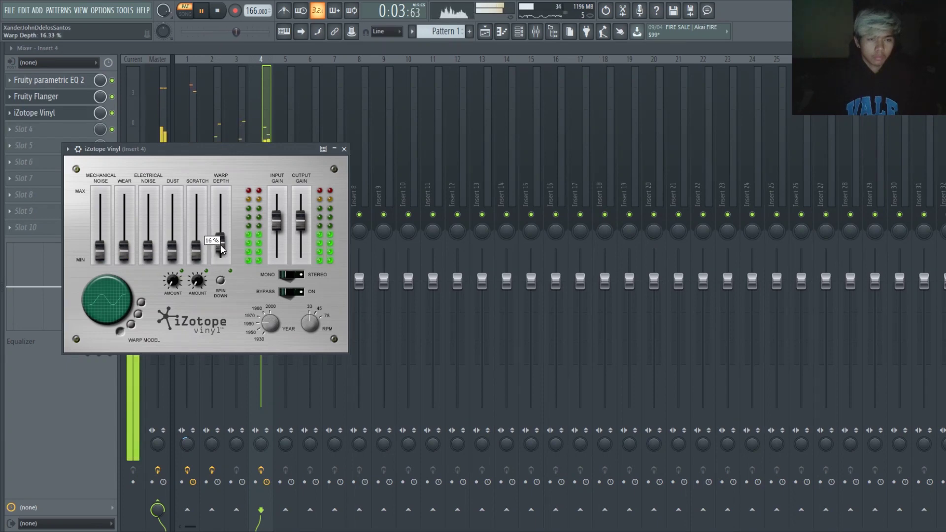
pyautogui.click(344, 150)
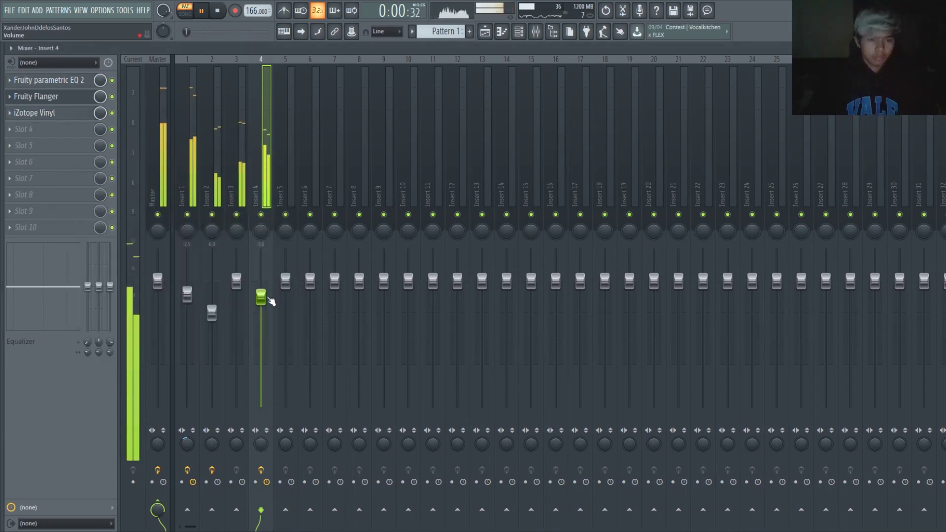
# Load Fruity delay 2 into insert 4's fifth slot at a reduced mix level and lower the track's fader to about -3.1 dB.
pyautogui.click(155, 186)
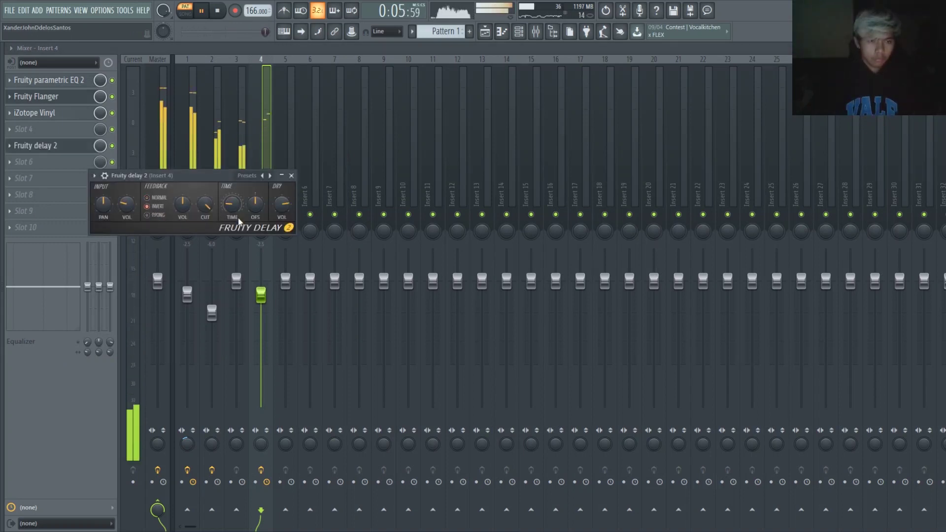
pyautogui.click(292, 175)
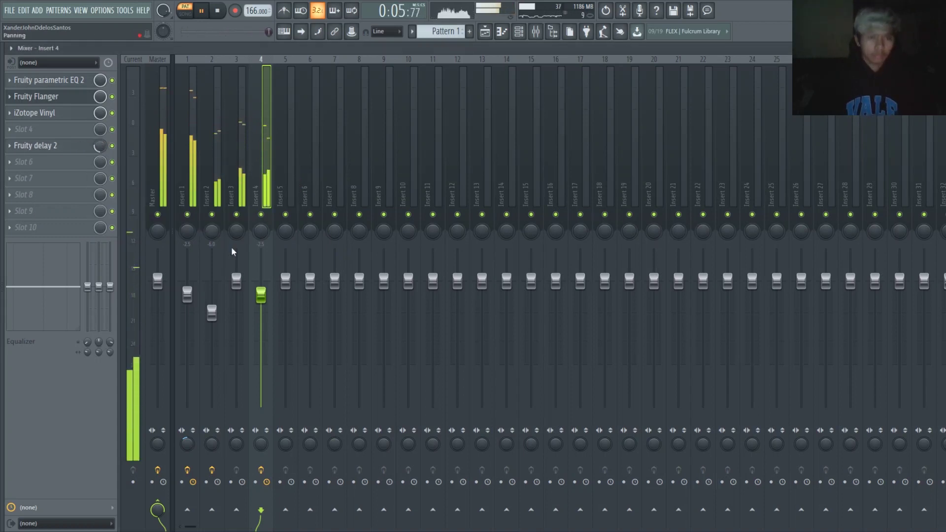
pyautogui.moveTo(261, 295); pyautogui.dragTo(268, 298)
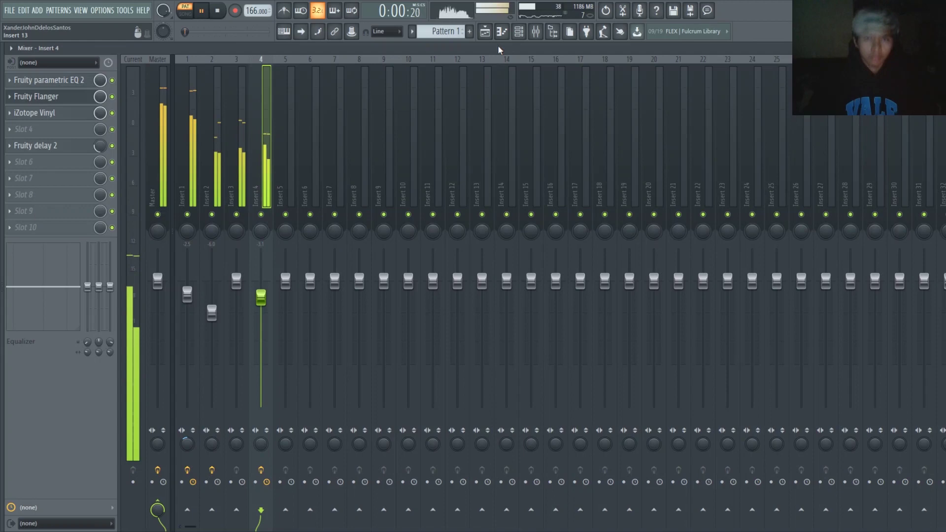
pyautogui.click(518, 31)
pyautogui.moveTo(3, 285)
pyautogui.click(73, 190)
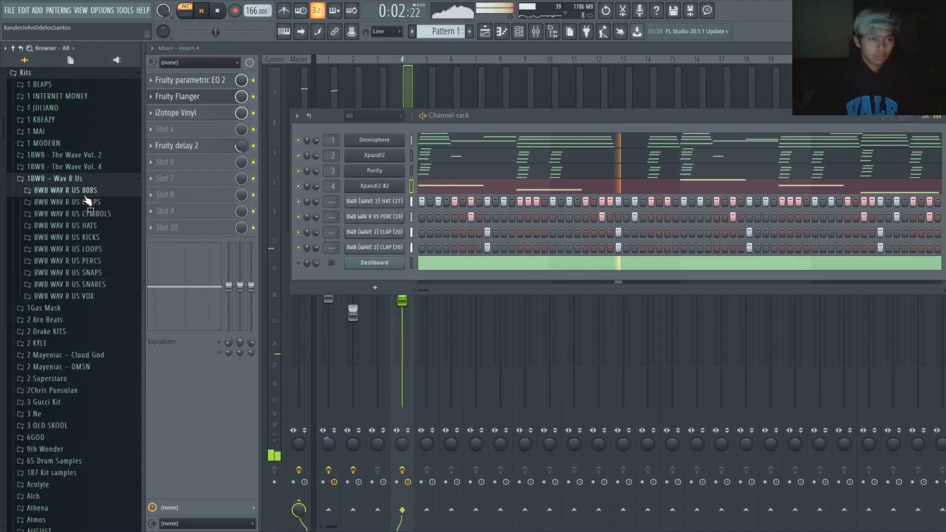
pyautogui.hotkey('alt', 'F8')
pyautogui.press('F6')
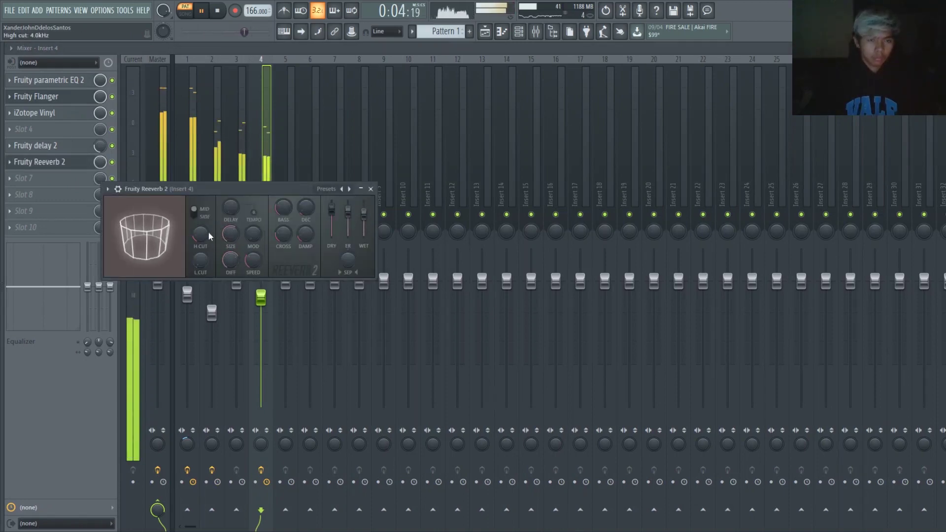
# Load Fruity Reeverb 2 on insert 4 with an adjusted room size, and raise the track's fader to about -1.7 dB.
pyautogui.moveTo(230, 234); pyautogui.dragTo(230, 261)
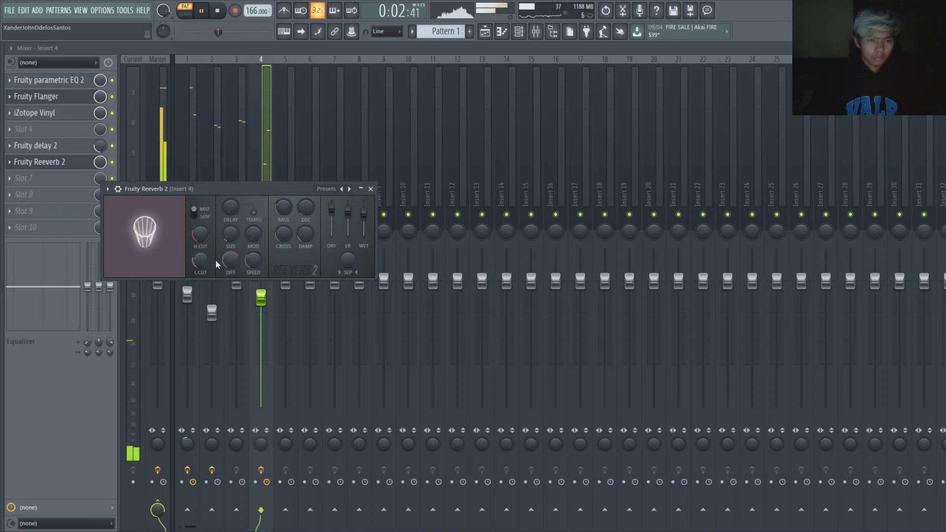
pyautogui.moveTo(230, 233); pyautogui.dragTo(231, 221)
pyautogui.click(370, 189)
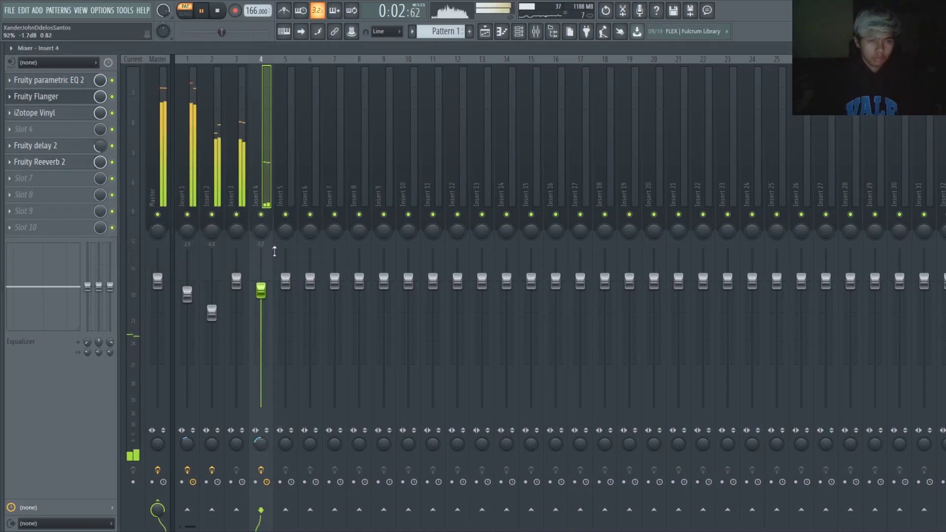
pyautogui.scroll(-1, 61, 98)
# Reorder insert 4's effects after the EQ to Fruity Flanger, iZotope Vinyl, Fruity Reeverb 2 and Fruity delay 2.
pyautogui.moveTo(63, 100); pyautogui.dragTo(57, 114)
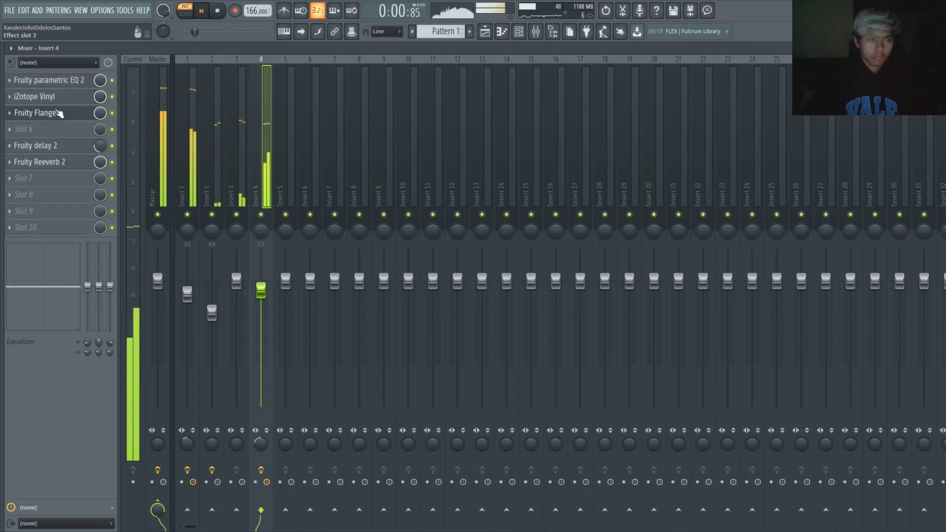
pyautogui.moveTo(56, 151); pyautogui.dragTo(57, 113)
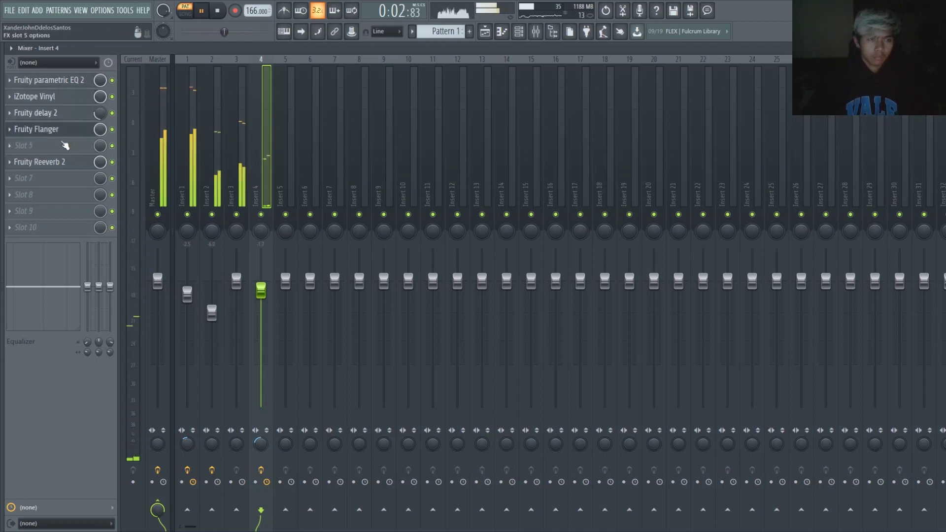
pyautogui.moveTo(59, 162)
pyautogui.mouseDown()
pyautogui.moveTo(63, 100)
pyautogui.moveTo(63, 146)
pyautogui.mouseUp()
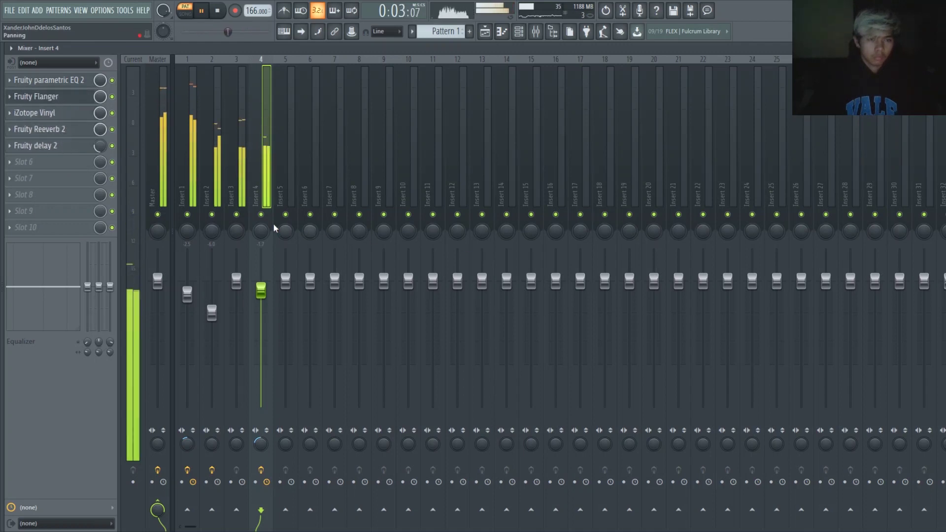
# Open the 808s folder of the KBeaZy Trap Galaxy Vol. 1 kit and audition the 808 [ Crash Dummy ] sample.
pyautogui.click(519, 33)
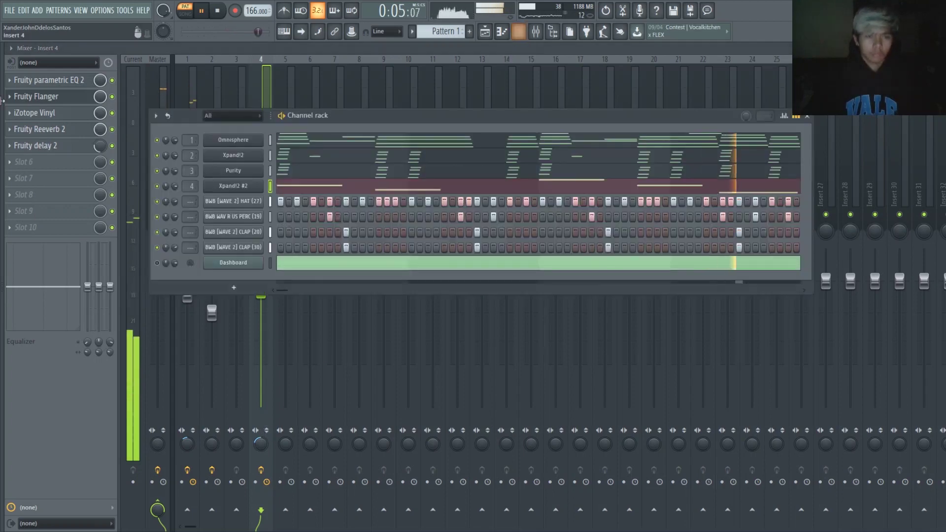
pyautogui.moveTo(2, 148)
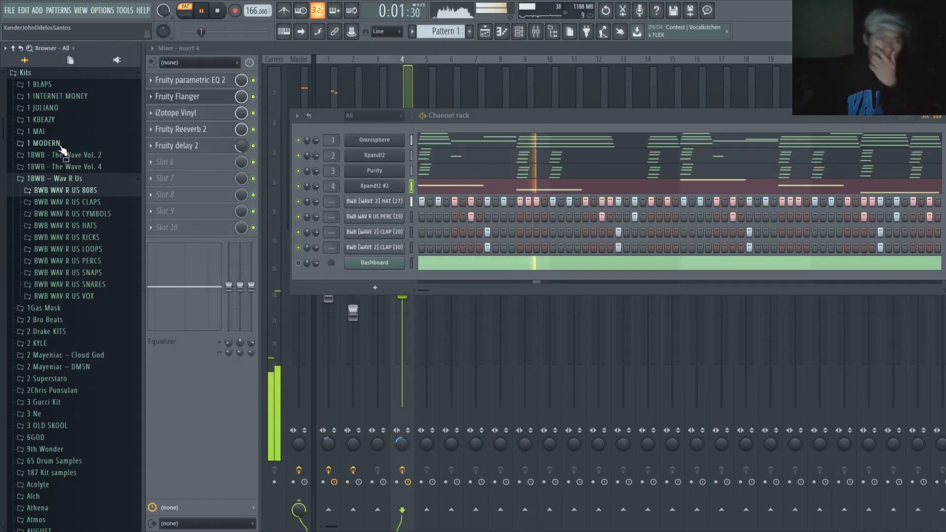
pyautogui.scroll(4, 69, 147)
pyautogui.click(42, 248)
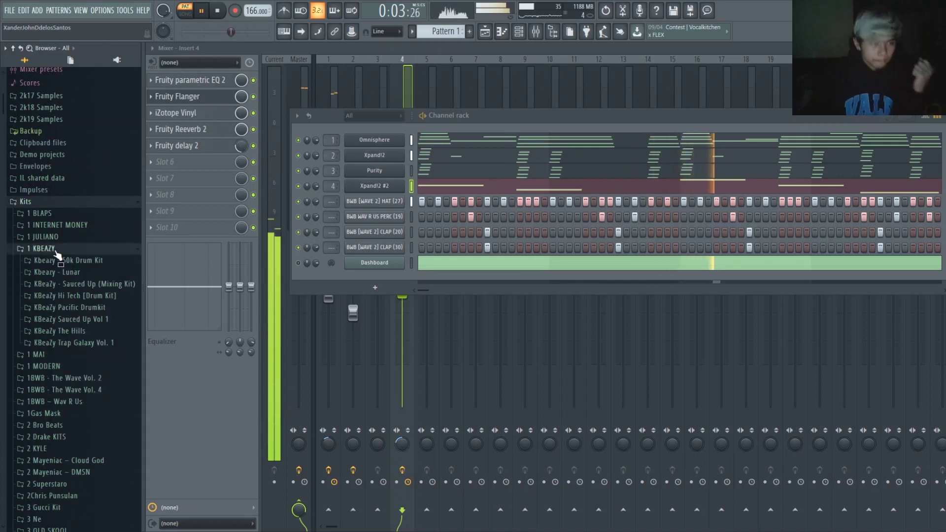
pyautogui.click(73, 342)
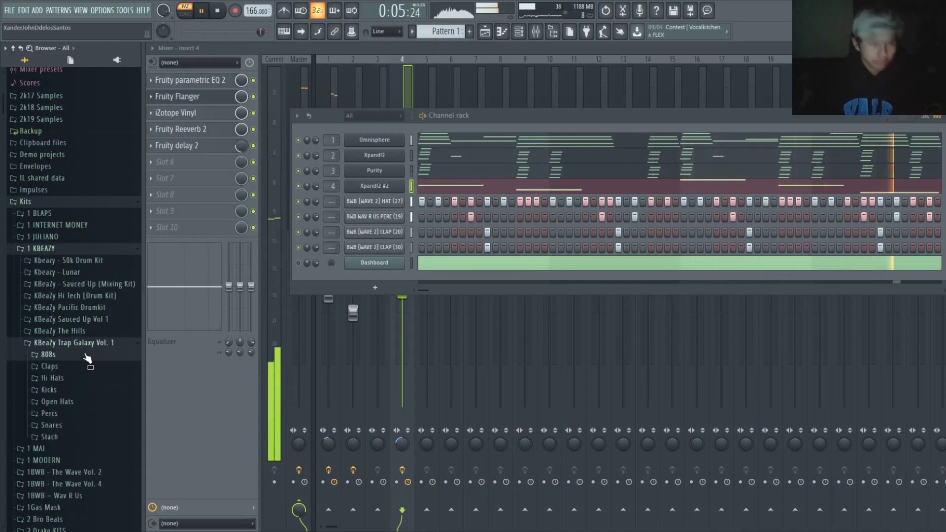
pyautogui.click(48, 354)
pyautogui.press('space')
pyautogui.click(78, 387)
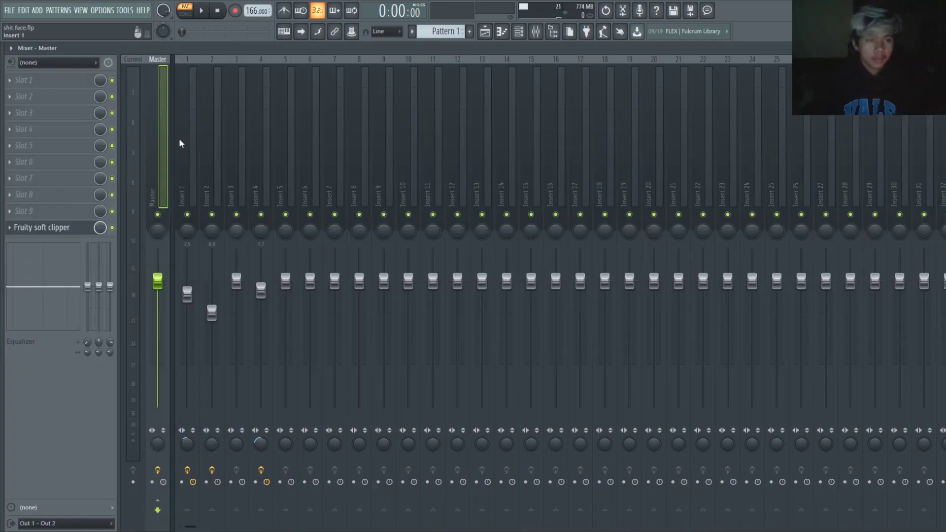
# Play back the mixed pattern with the channel rack open and audition the Trap Galaxy 808 [ Crash Dummy ] sample against it.
pyautogui.press('space')
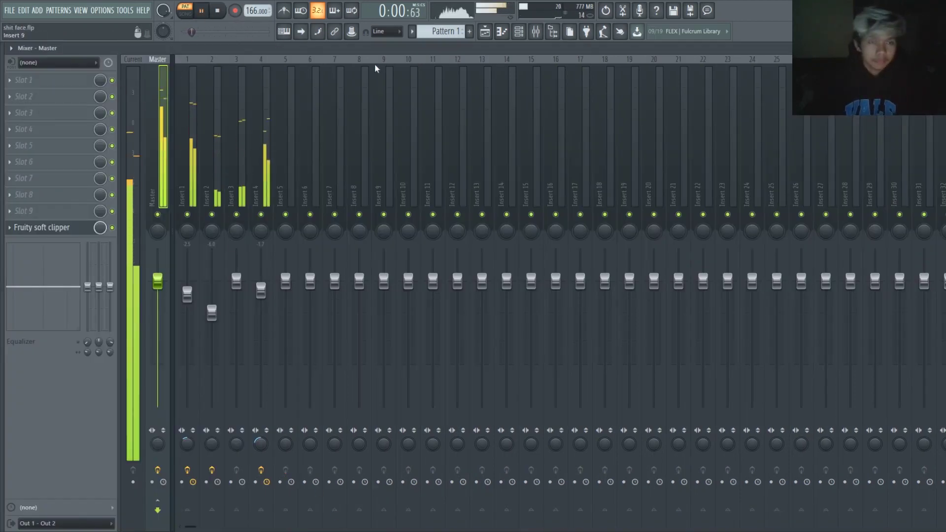
pyautogui.click(519, 31)
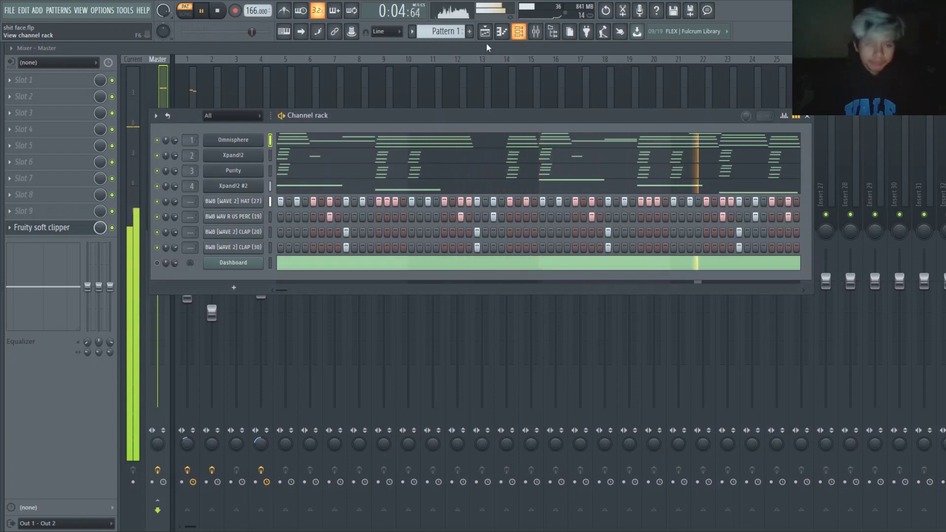
pyautogui.hotkey('alt', 'F8')
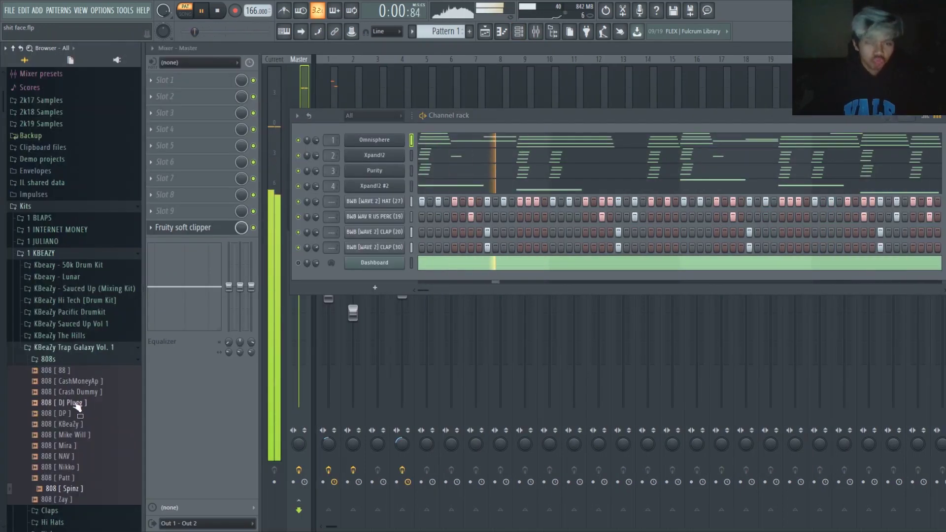
pyautogui.hotkey('alt', 'F8')
pyautogui.press('space')
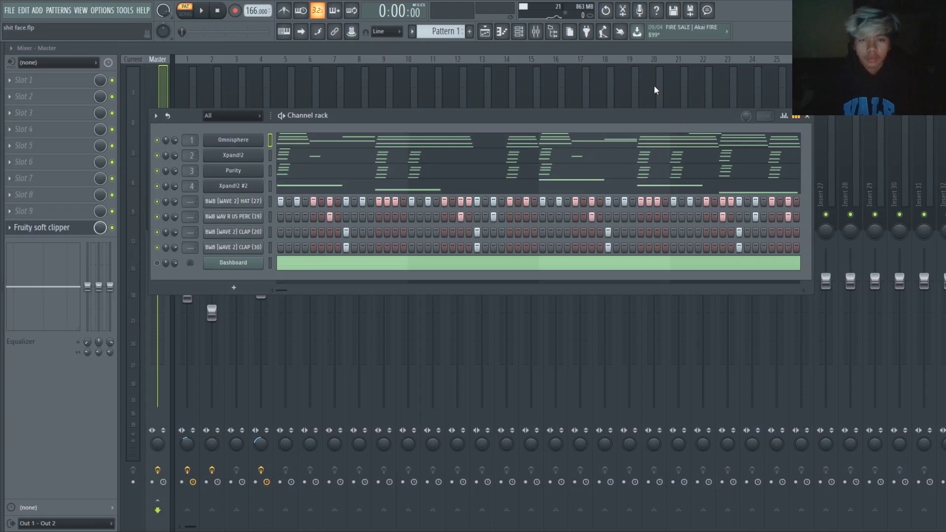
pyautogui.press('space')
pyautogui.moveTo(7, 226)
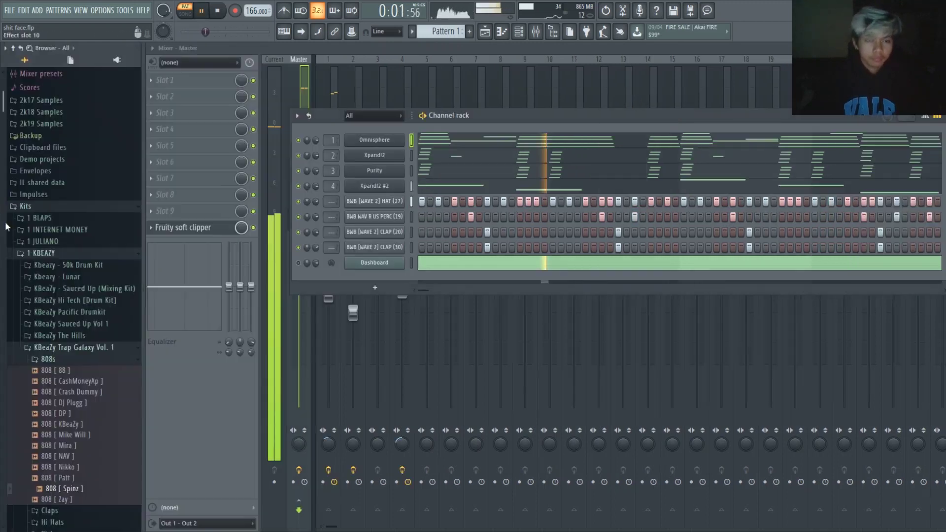
pyautogui.click(81, 380)
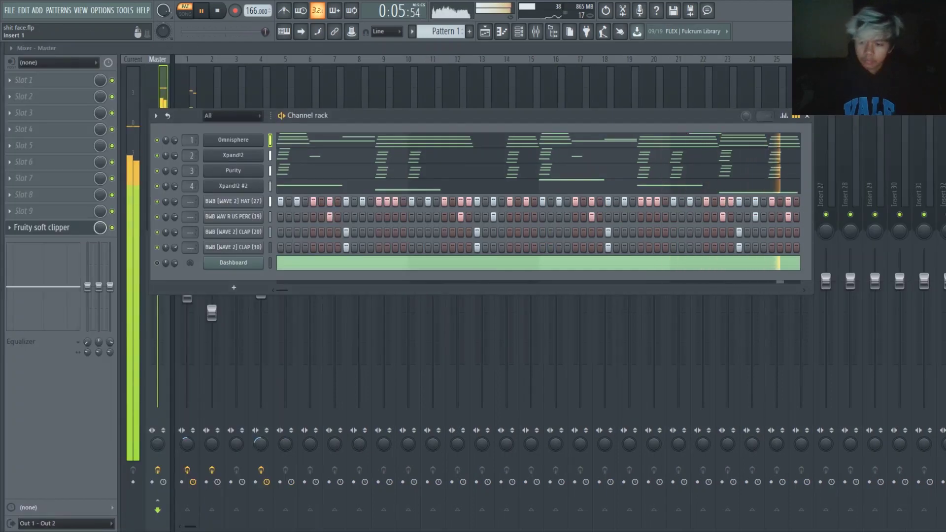
pyautogui.moveTo(4, 329)
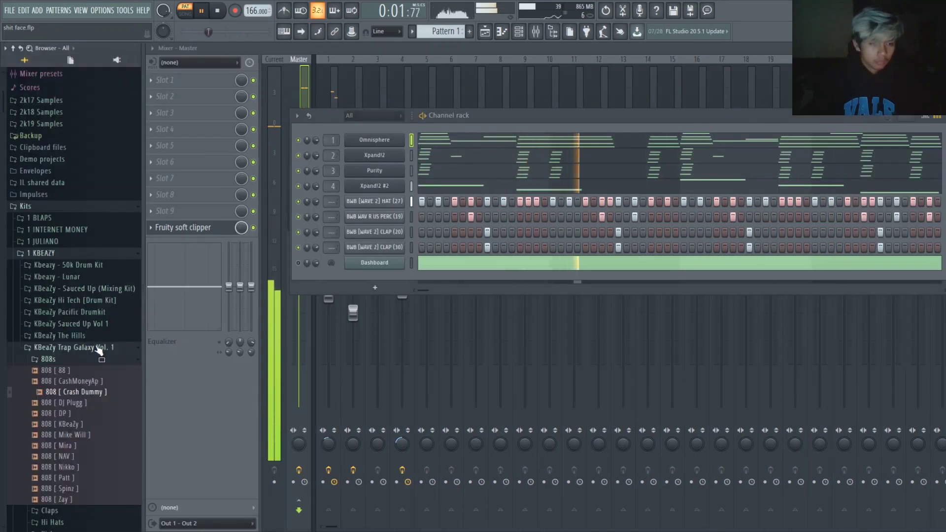
# Audition the 808s of the KBeaZy Pacific Drumkit, including Lava, Orb and Trophies, and add 808 [ Trophies ] as a channel above the hi-hat.
pyautogui.click(97, 348)
pyautogui.click(89, 312)
pyautogui.press('space')
pyautogui.click(81, 324)
pyautogui.click(86, 356)
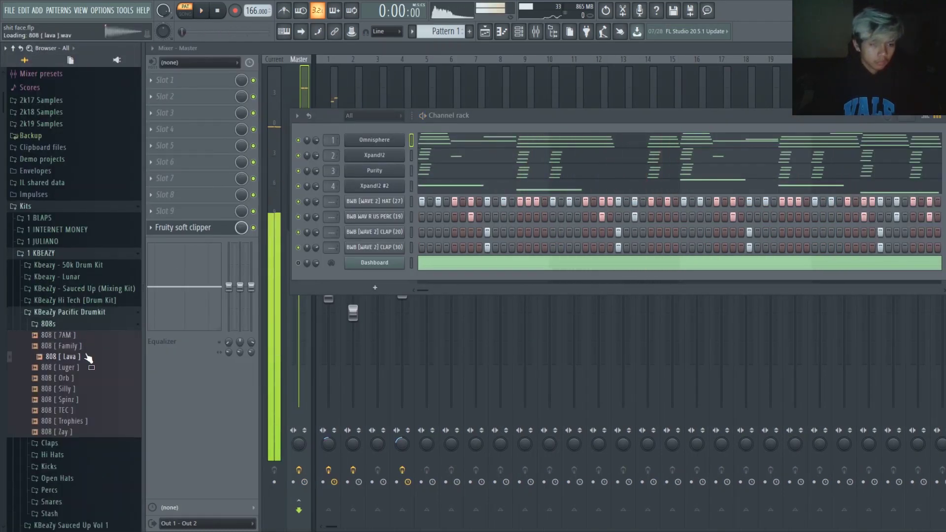
pyautogui.click(62, 378)
pyautogui.click(74, 421)
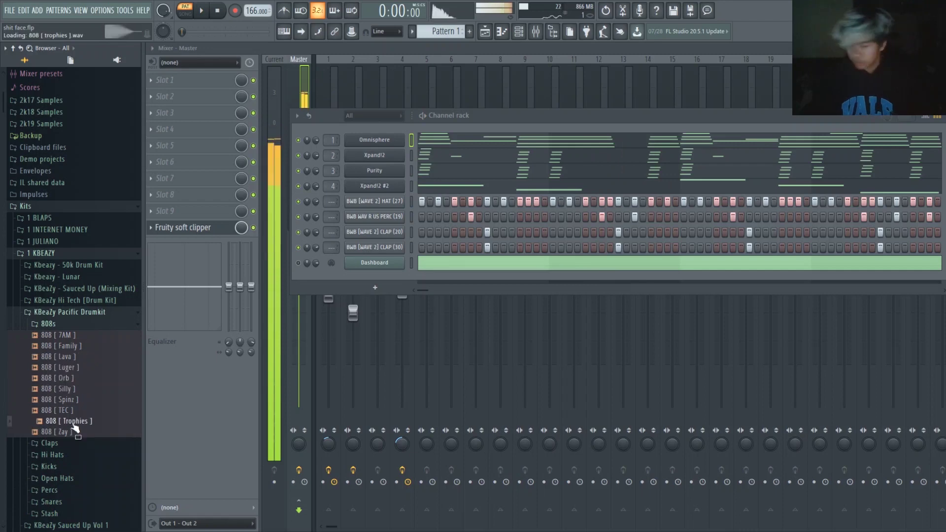
pyautogui.moveTo(79, 422); pyautogui.dragTo(247, 204)
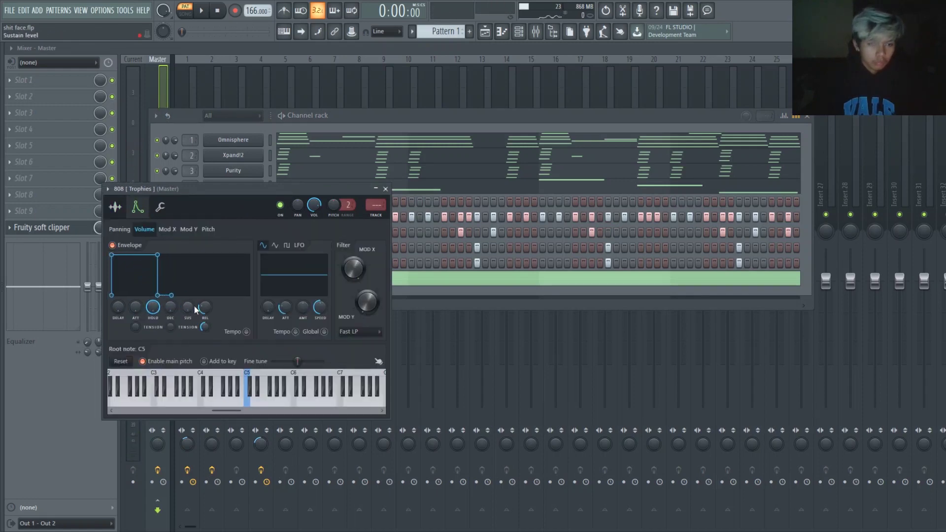
# Enable the volume envelope of the 808 [ Trophies ] channel, check its sampler settings and inspect its waveform in Edison.
pyautogui.click(161, 208)
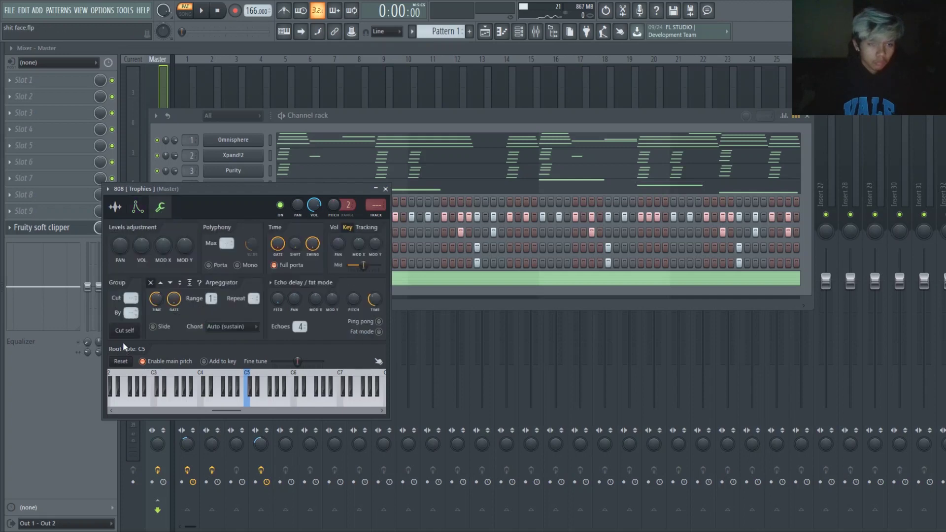
pyautogui.click(115, 207)
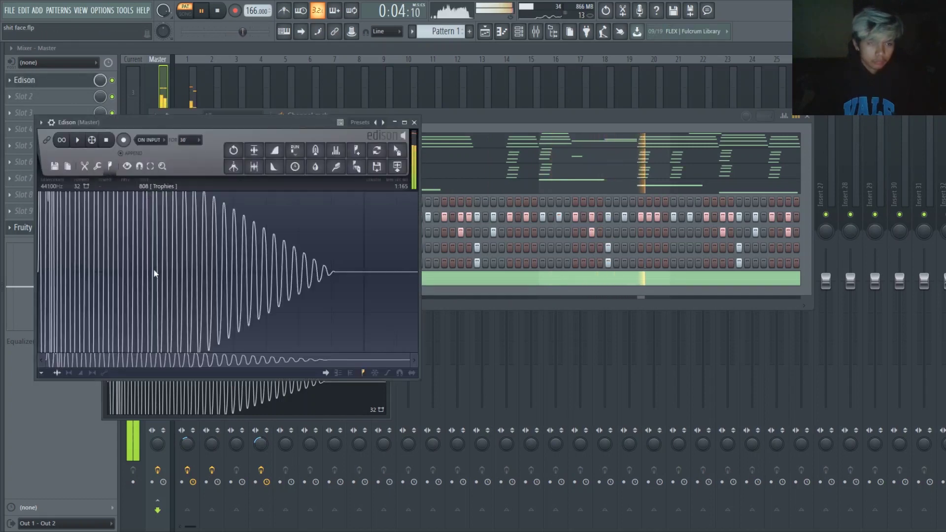
pyautogui.click(414, 122)
pyautogui.click(515, 40)
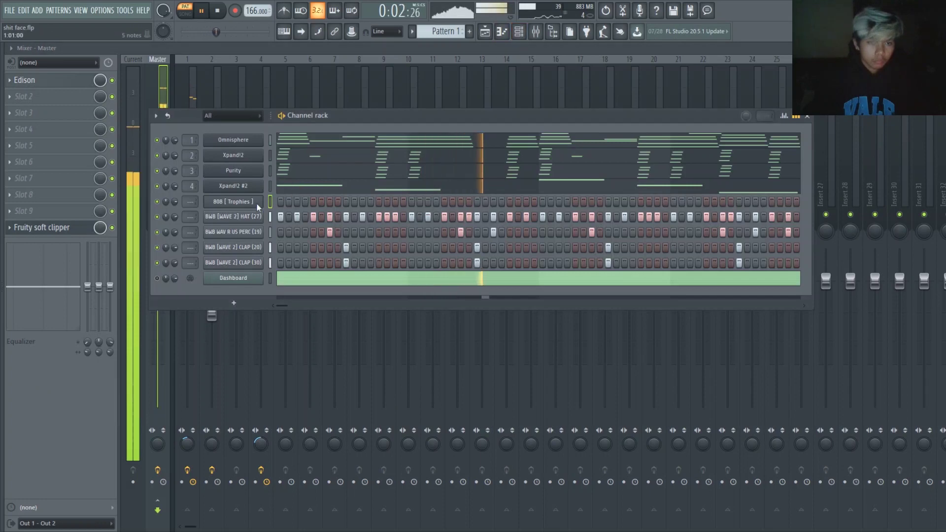
# Select the lowest note of every chord in the Purity melody, plus the D#6 near the end of bar 3.
pyautogui.press('F7')
pyautogui.click(518, 32)
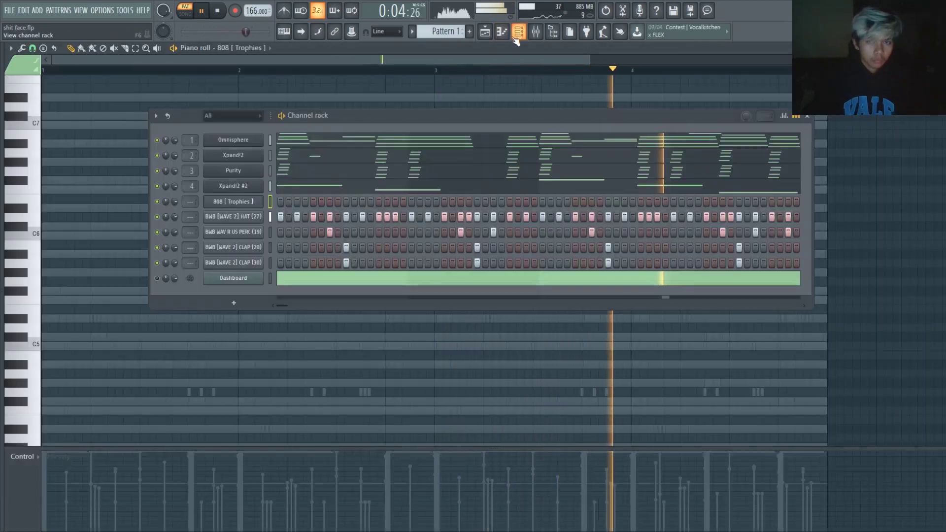
pyautogui.click(279, 172)
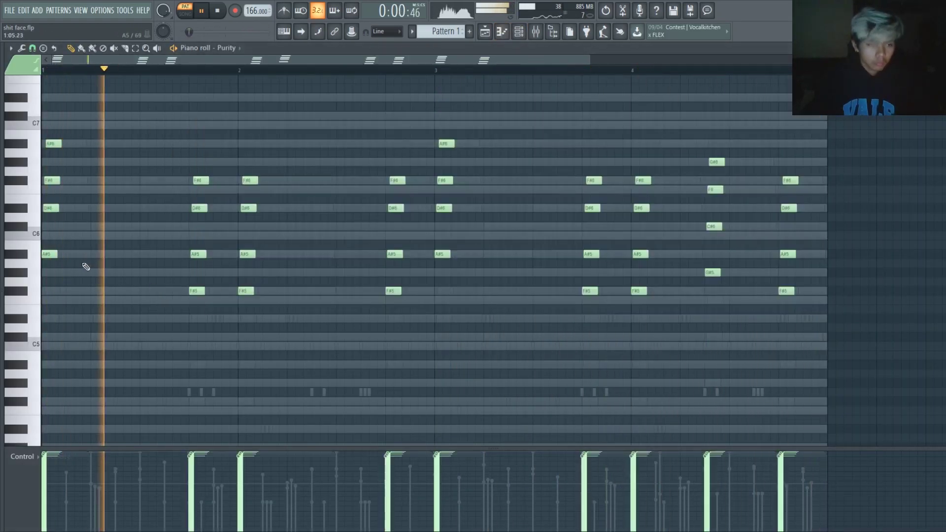
pyautogui.moveTo(66, 266); pyautogui.dragTo(44, 241)
pyautogui.moveTo(105, 277); pyautogui.dragTo(192, 298)
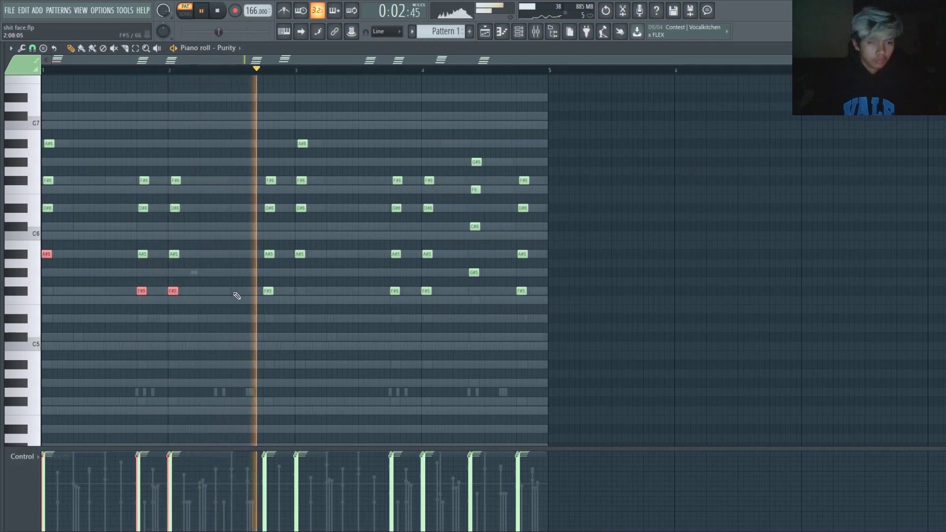
pyautogui.moveTo(252, 278); pyautogui.dragTo(299, 303)
pyautogui.moveTo(368, 285); pyautogui.dragTo(438, 298)
pyautogui.moveTo(463, 267); pyautogui.dragTo(490, 284)
pyautogui.keyDown('ctrl'); pyautogui.click(520, 290); pyautogui.keyUp('ctrl')
pyautogui.keyDown('ctrl'); pyautogui.click(300, 254); pyautogui.keyUp('ctrl')
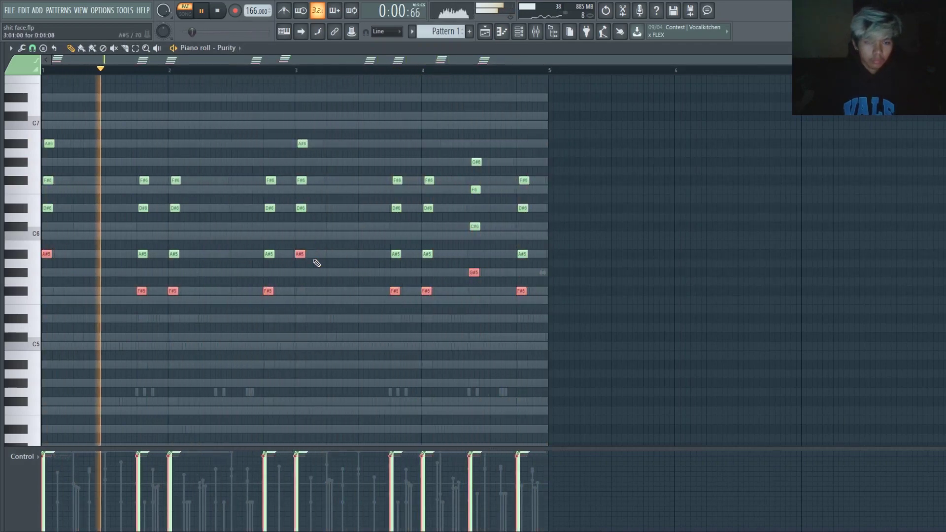
pyautogui.keyDown('ctrl'); pyautogui.click(396, 207); pyautogui.keyUp('ctrl')
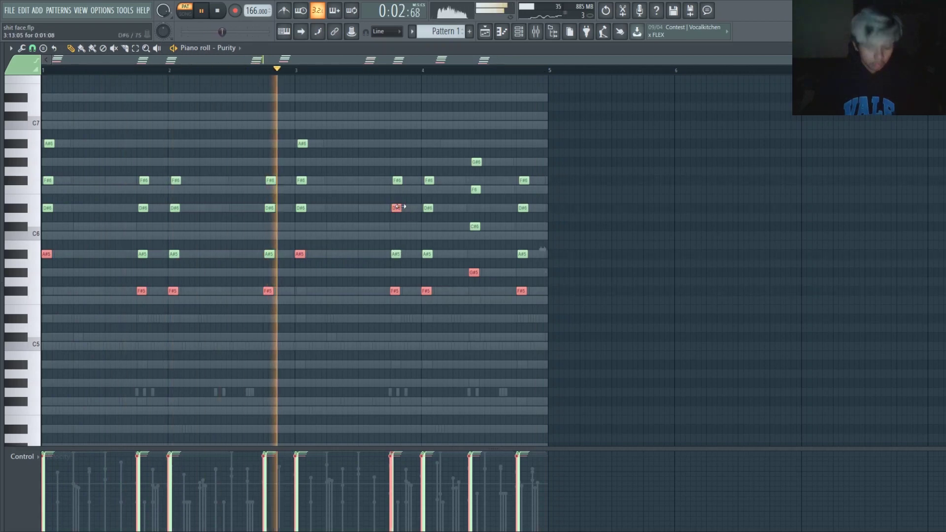
# Copy the selected Purity notes into the 808 [ Trophies ] piano roll and delete the F#5 beneath the D#6 in bar 3.
pyautogui.press('space')
pyautogui.press('F6')
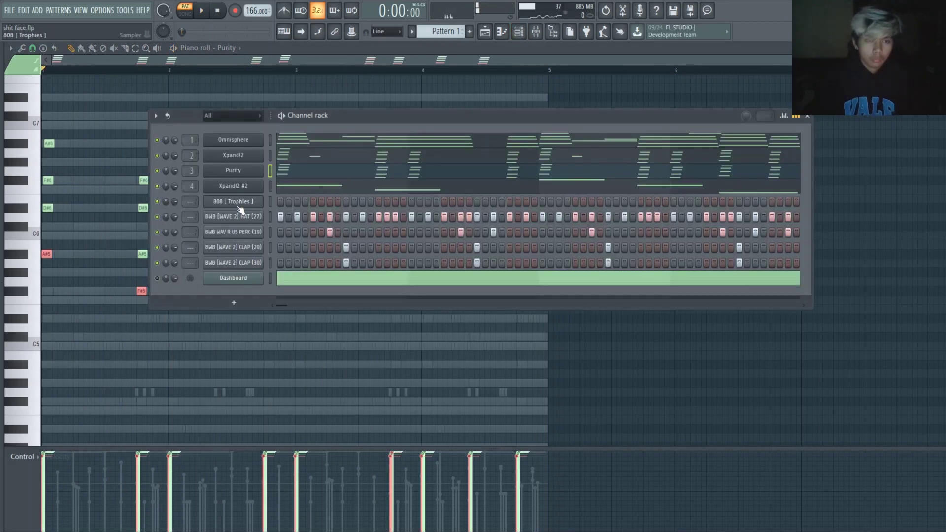
pyautogui.rightClick(238, 206)
pyautogui.click(282, 206)
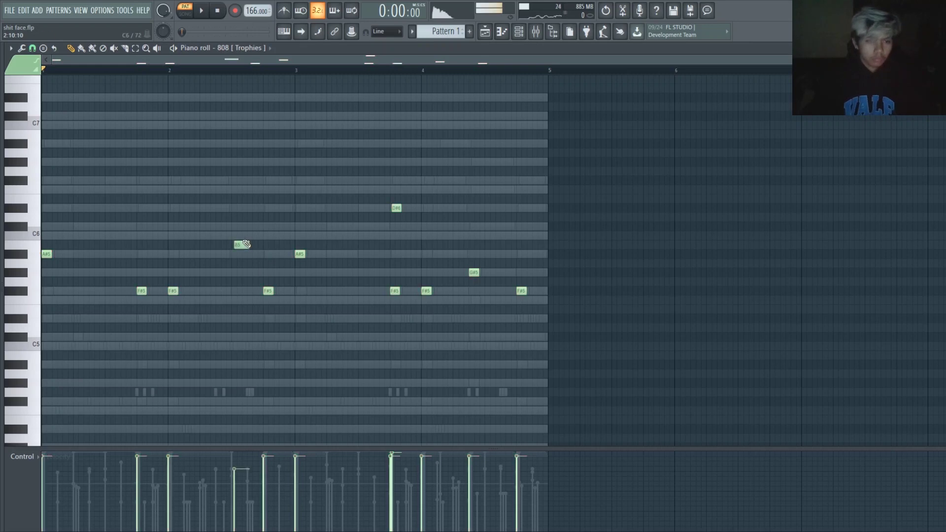
pyautogui.press('space')
pyautogui.rightClick(394, 291)
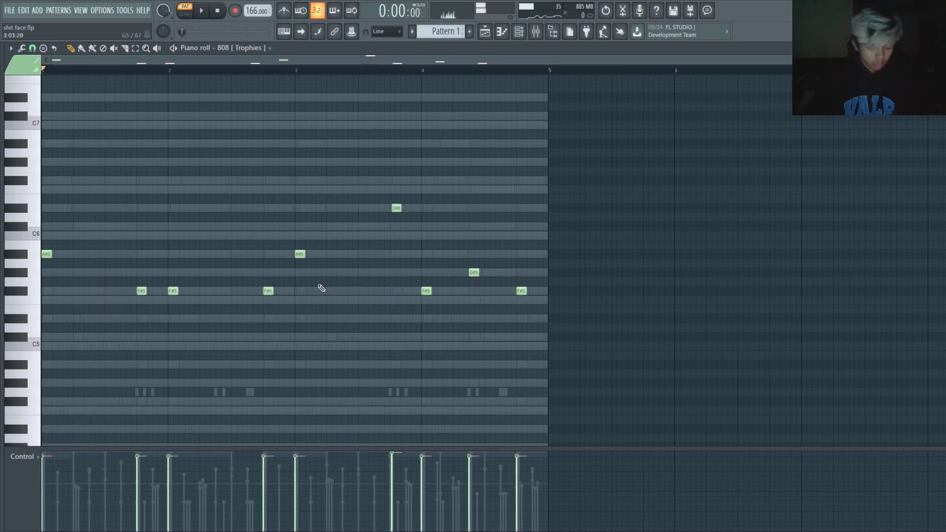
# Apply legato to all the 808 notes and extend the last F#5 towards the end of bar 4.
pyautogui.hotkey('ctrl', 'a')
pyautogui.hotkey('ctrl', 'l')
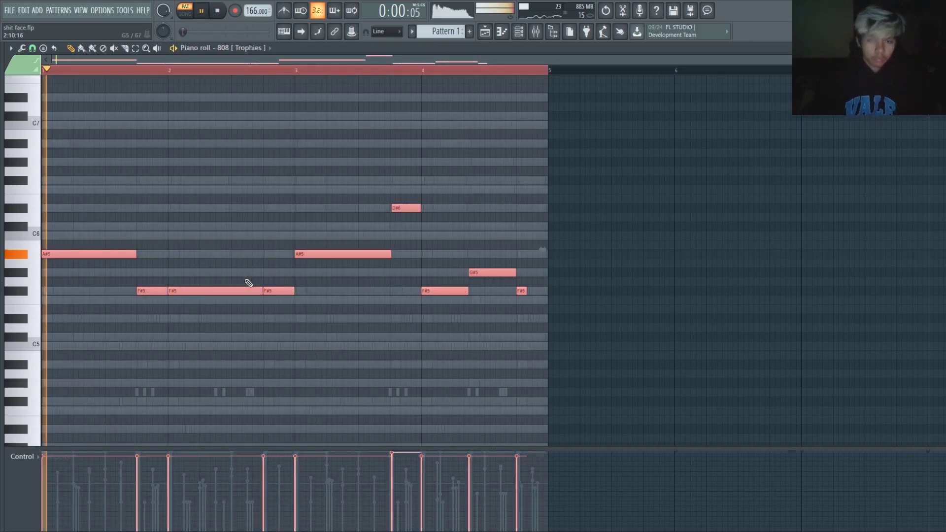
pyautogui.hotkey('ctrl', 'd')
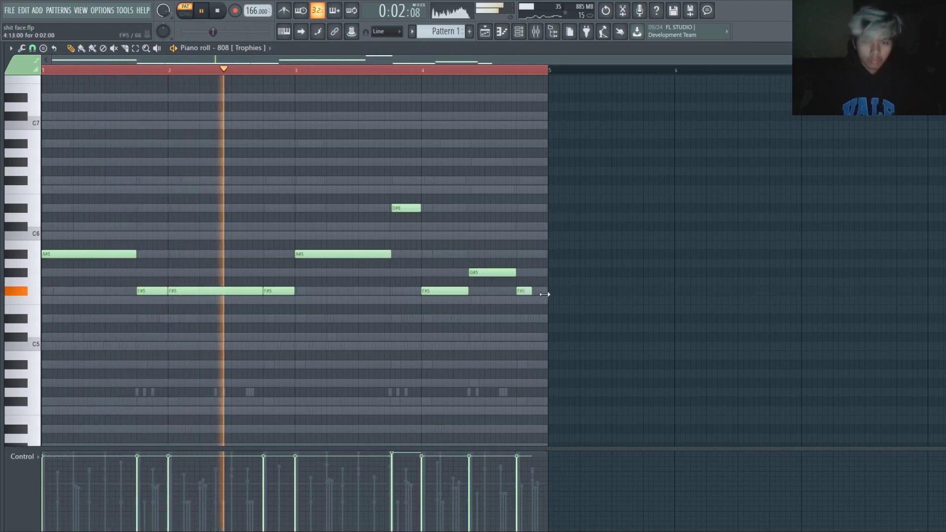
# Replace the F#5 at the start of bar 2 with a six-step F#5 at step 5, and lengthen the preceding F#5 to meet it.
pyautogui.rightClick(212, 292)
pyautogui.moveTo(168, 291); pyautogui.dragTo(234, 303)
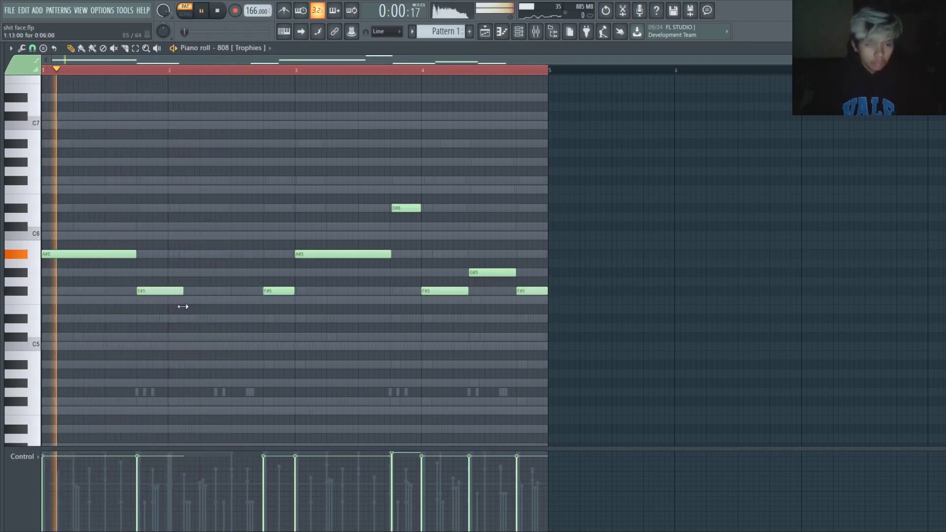
pyautogui.click(199, 291)
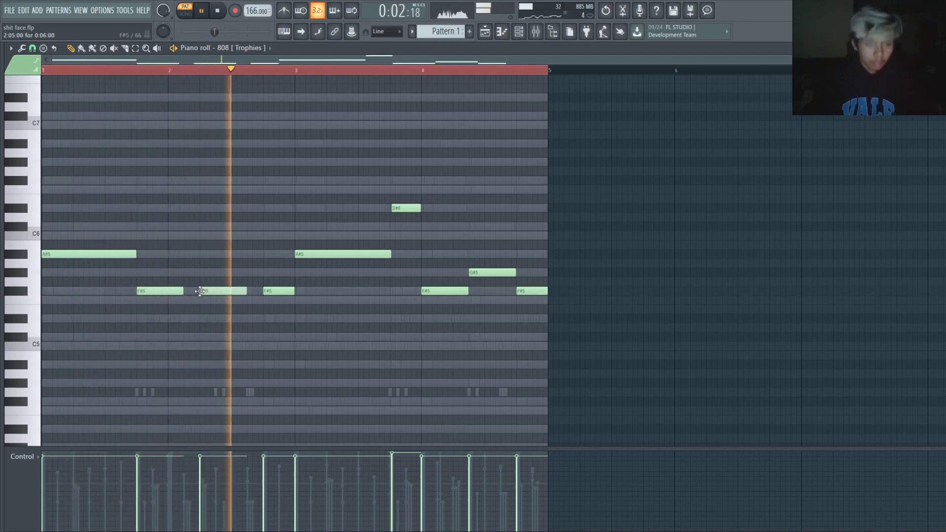
pyautogui.moveTo(185, 290); pyautogui.dragTo(199, 292)
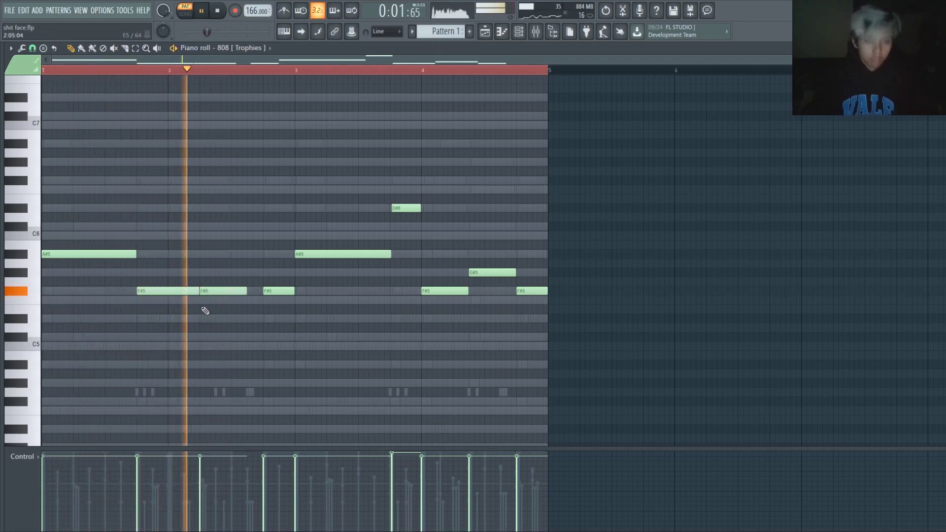
# Add a two-step F#5 at step 11 of bar 2, filling the gap before the bar's last note.
pyautogui.press('space')
pyautogui.keyDown('ctrl'); pyautogui.click(249, 294); pyautogui.keyUp('ctrl')
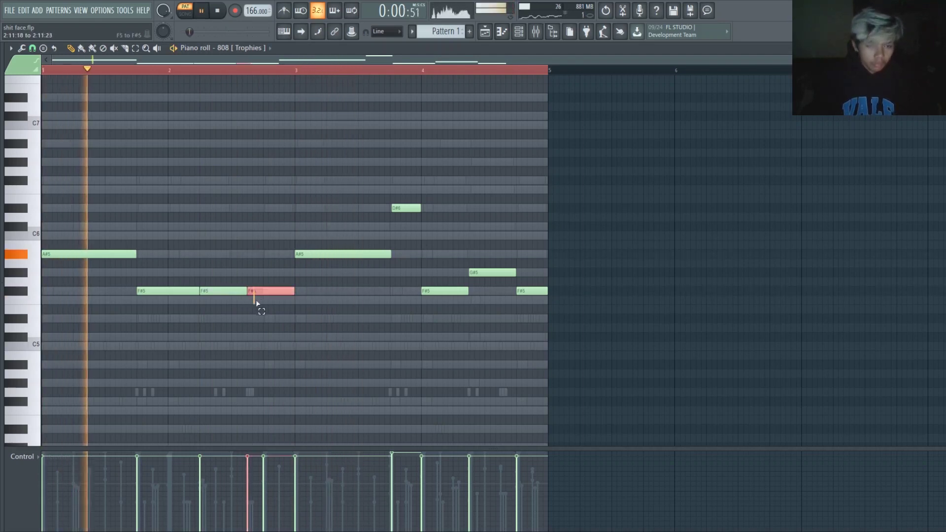
pyautogui.moveTo(291, 292); pyautogui.dragTo(263, 293)
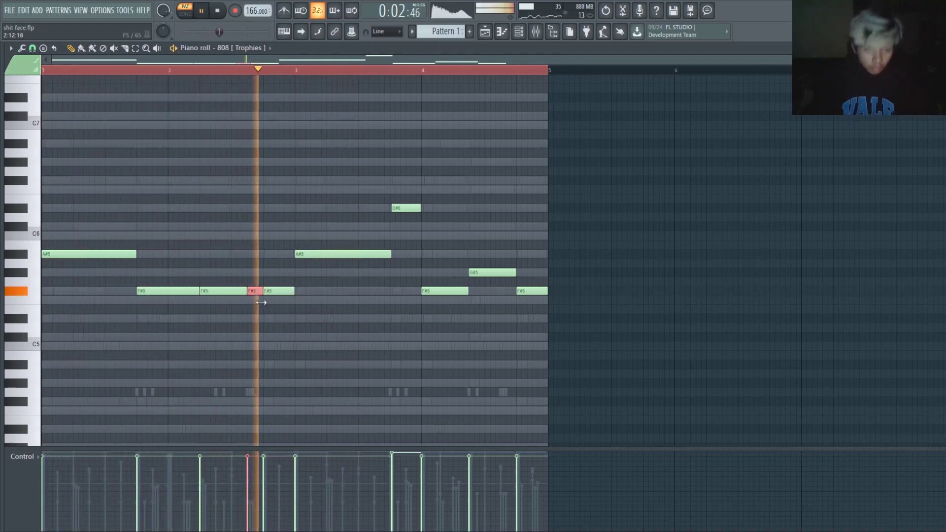
# Place a two-step F#5 at step 11 of bar 3 and shorten the long A#5 before it to make room.
pyautogui.press('space')
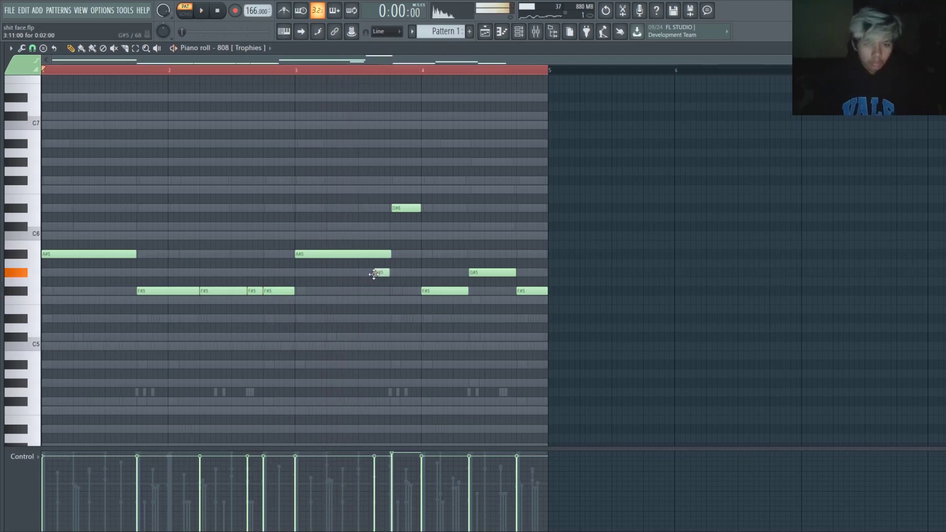
pyautogui.moveTo(390, 254); pyautogui.dragTo(381, 291)
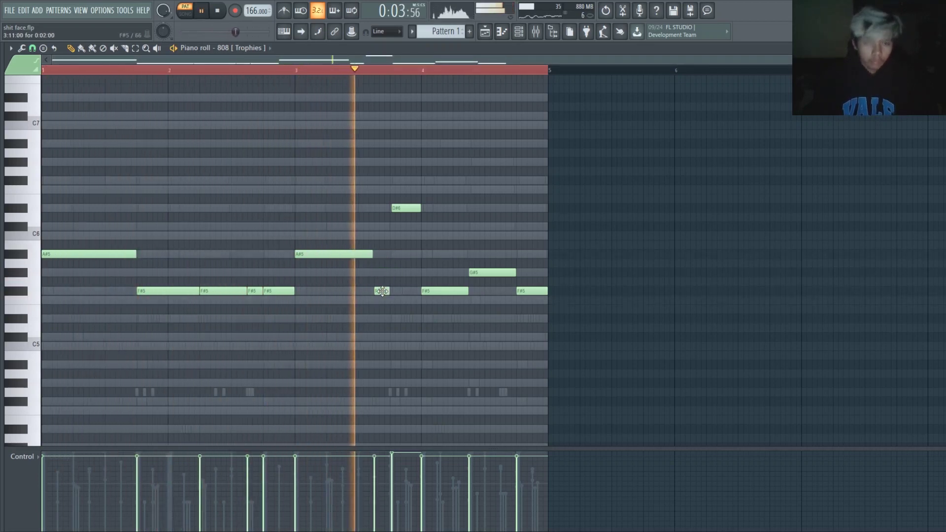
pyautogui.scroll(3, 420, 227)
pyautogui.press('space')
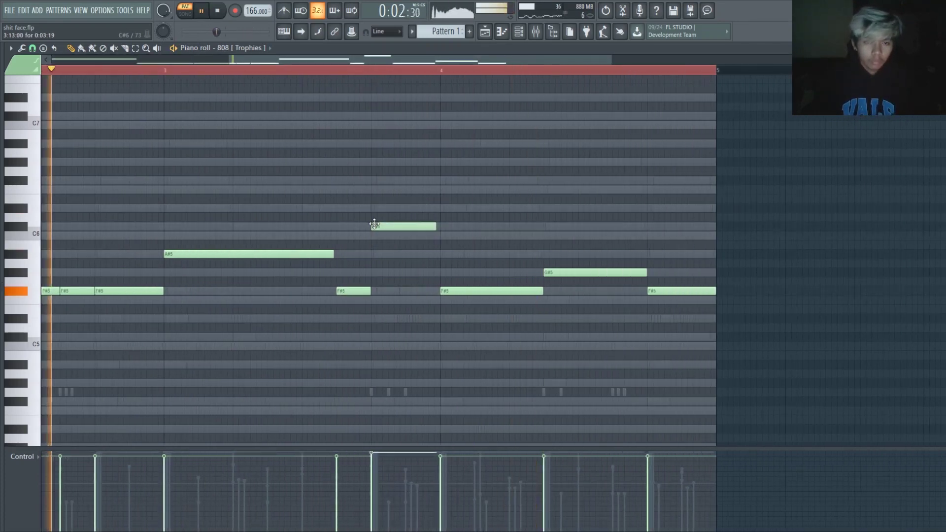
# Lower the D#6 note in bar 3 to A#5 and close the gap between the long A#5 and the short F#5.
pyautogui.moveTo(374, 224); pyautogui.dragTo(374, 254)
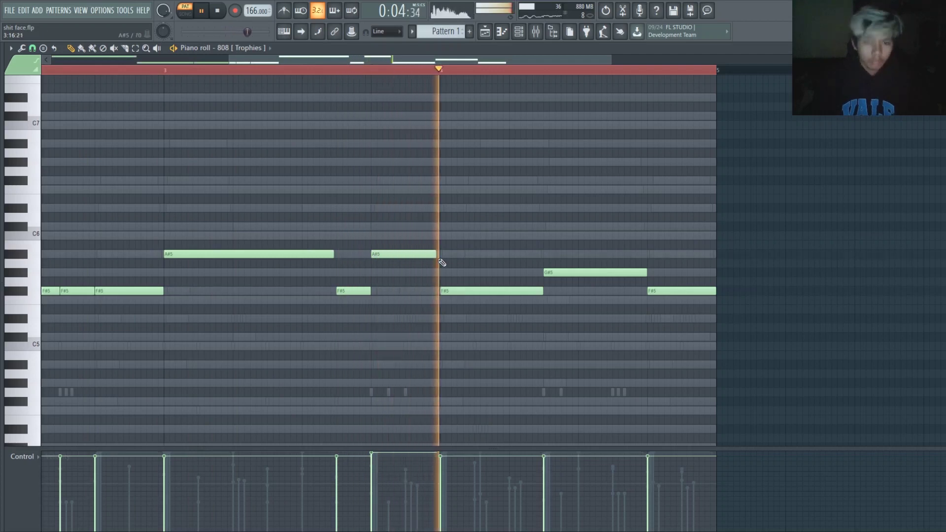
pyautogui.scroll(2, 363, 276)
pyautogui.press('space')
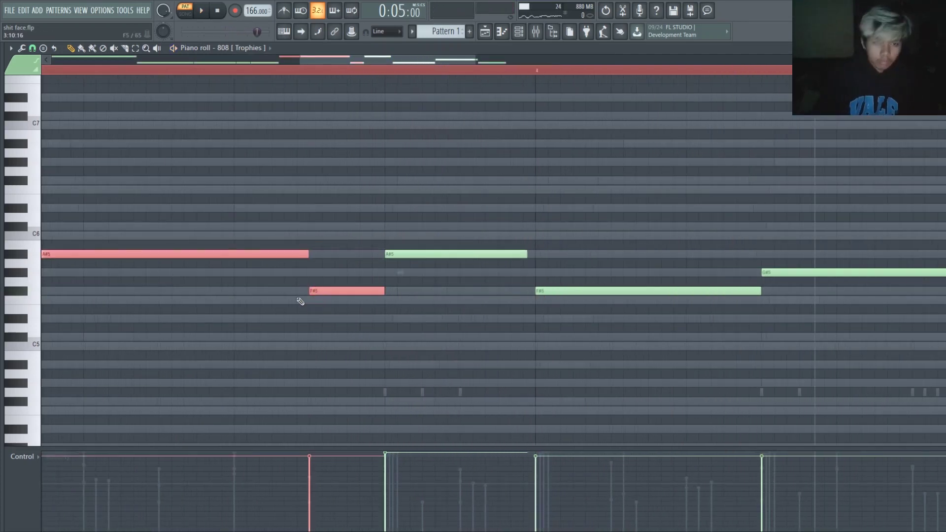
pyautogui.click(516, 132)
pyautogui.rightClick(515, 133)
pyautogui.scroll(-2, 524, 207)
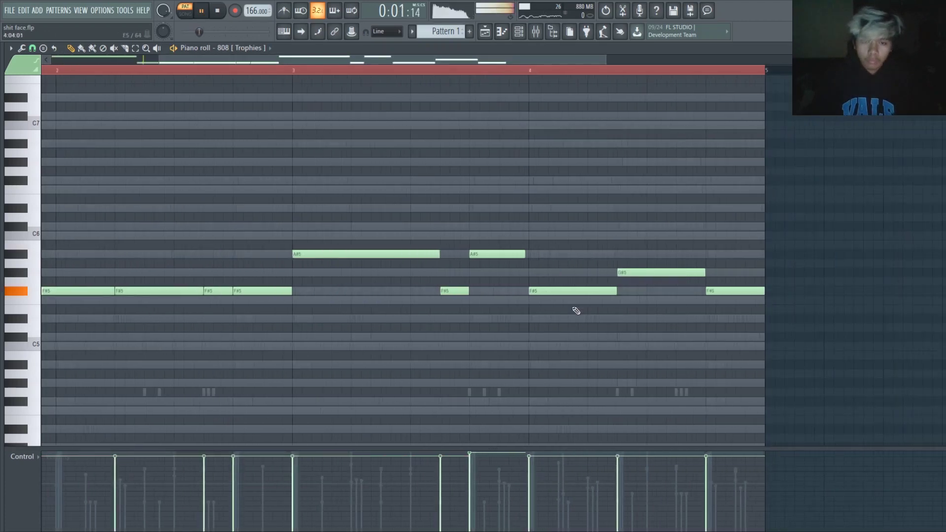
# Delete the F#5 note at the start of bar 4 from the 808 line.
pyautogui.rightClick(547, 291)
pyautogui.click(526, 254)
pyautogui.rightClick(536, 254)
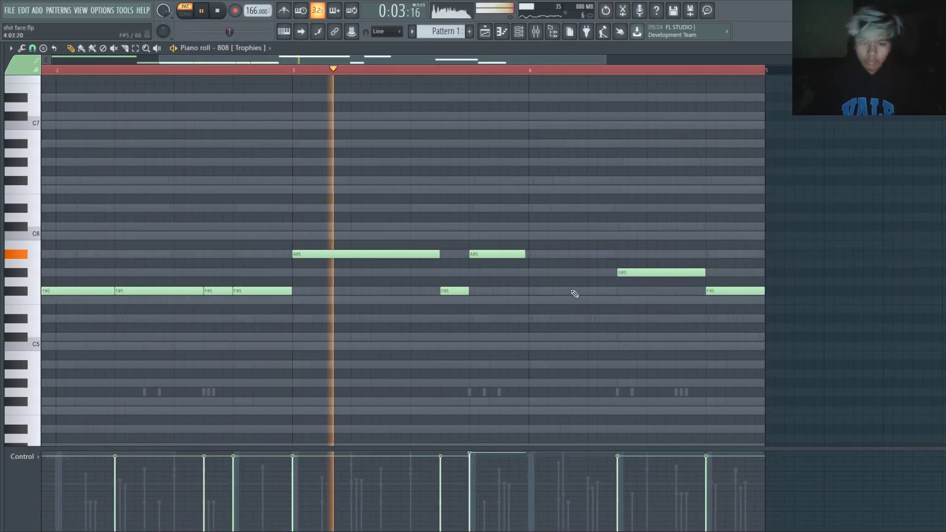
# Insert a two-step G#5 at step 5 of bar 4, extend bar 3's last A#5 up to it, trim the overlaps and play the line back.
pyautogui.press('space')
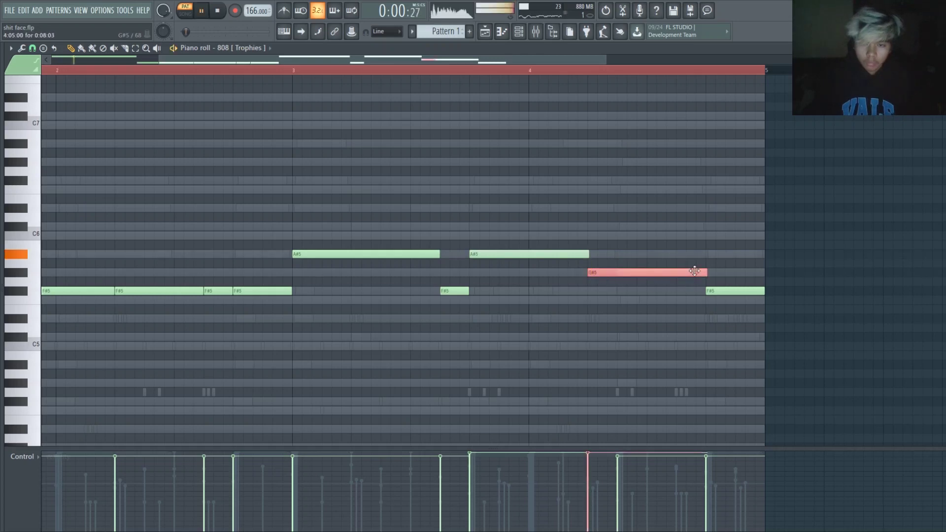
pyautogui.moveTo(629, 280); pyautogui.dragTo(614, 280)
pyautogui.scroll(2, 612, 279)
pyautogui.moveTo(551, 232); pyautogui.dragTo(733, 313)
pyautogui.scroll(1, 728, 315)
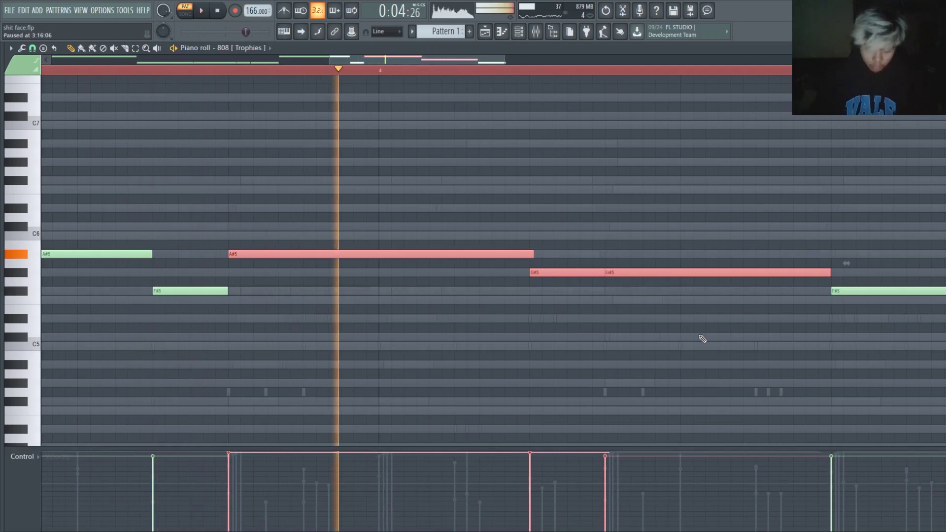
pyautogui.keyDown('ctrl'); pyautogui.click(628, 345); pyautogui.keyUp('ctrl')
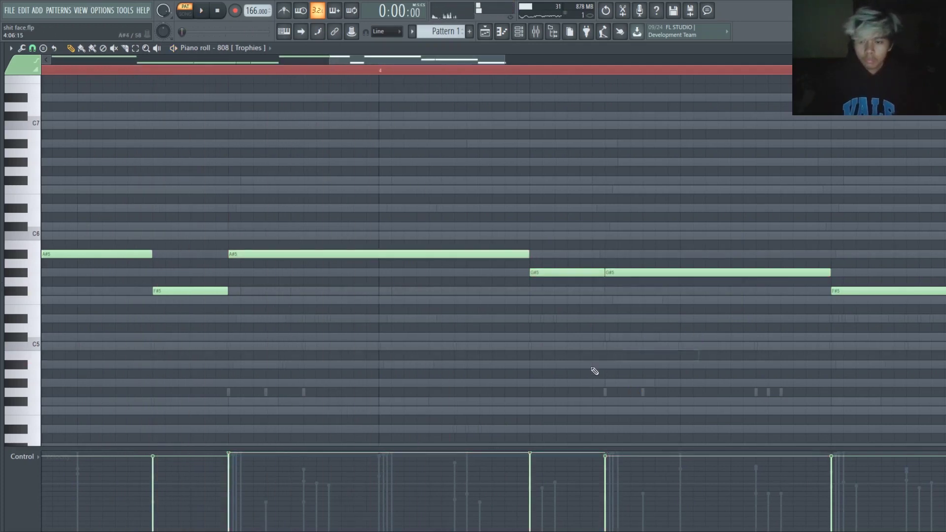
pyautogui.scroll(-3, 571, 355)
pyautogui.press('space')
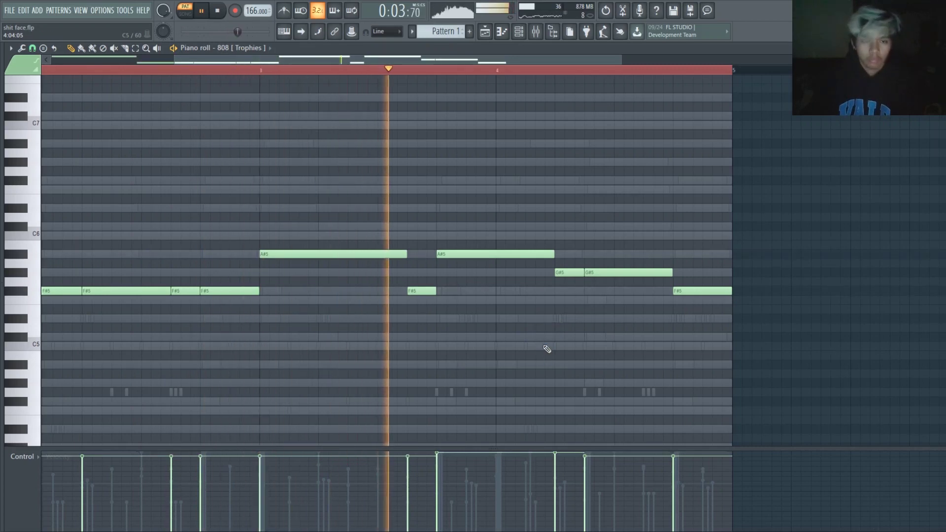
pyautogui.press('space')
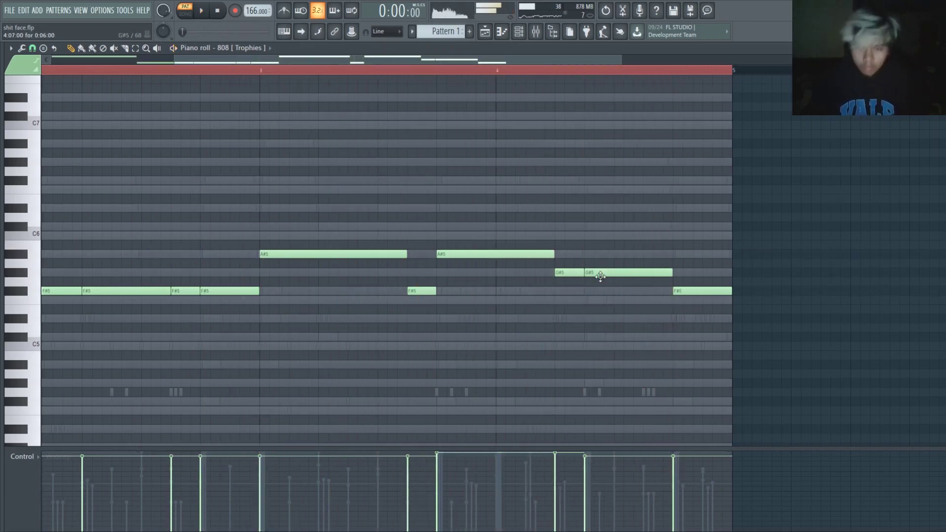
# Lengthen bar 4's first G#5 to six steps, and move the second G#5 to step 11 with a two-step length.
pyautogui.scroll(2, 600, 277)
pyautogui.scroll(3, 604, 276)
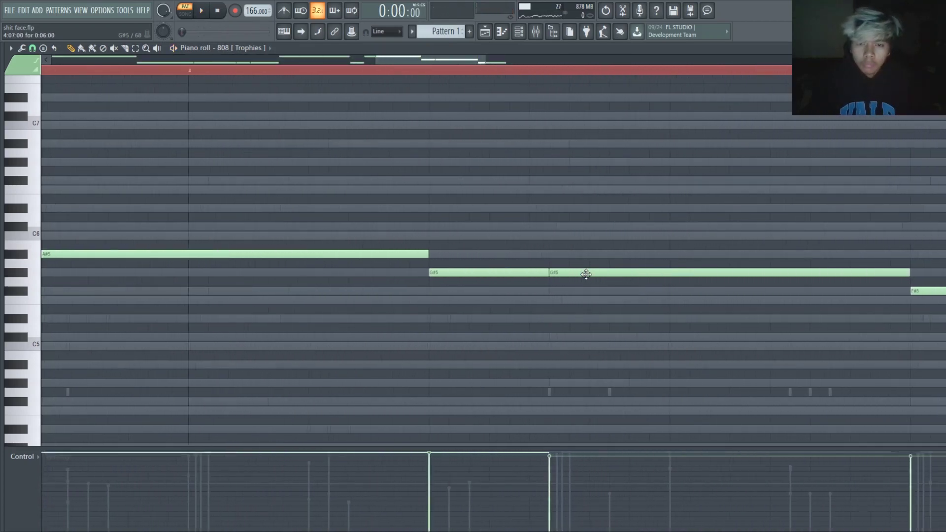
pyautogui.scroll(-3, 585, 273)
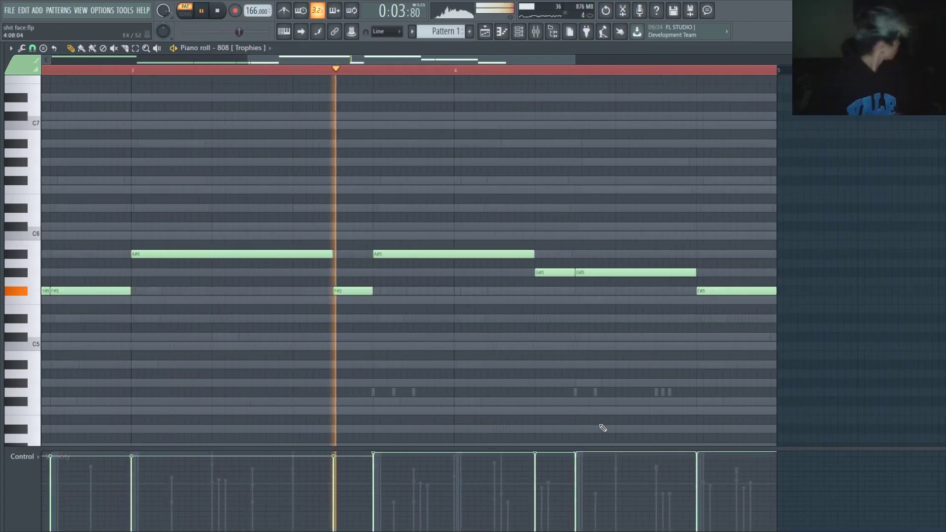
pyautogui.scroll(-3, 552, 404)
pyautogui.scroll(5, 412, 266)
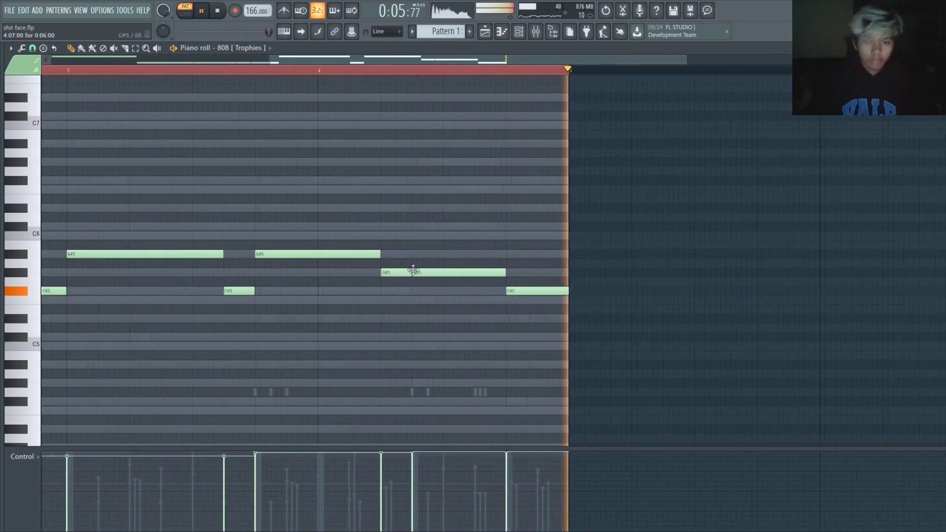
pyautogui.press('space')
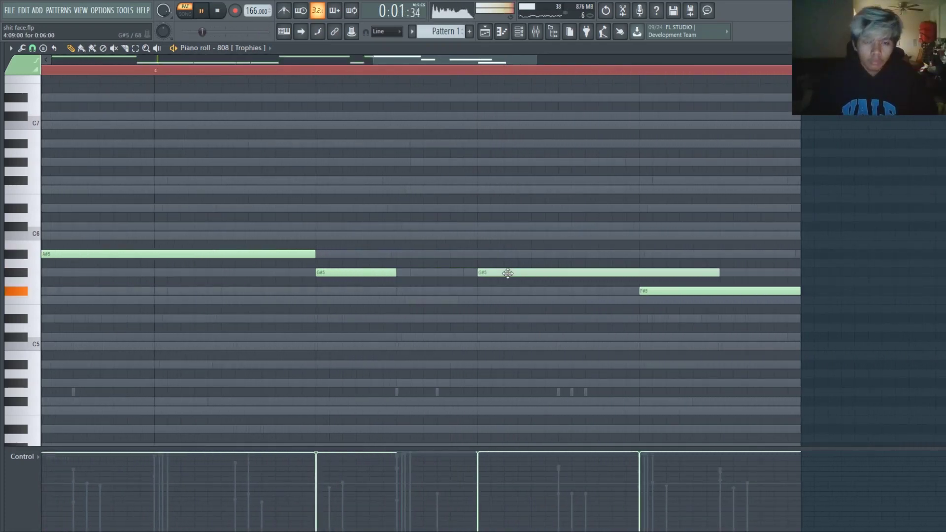
pyautogui.rightClick(403, 274)
pyautogui.press('space')
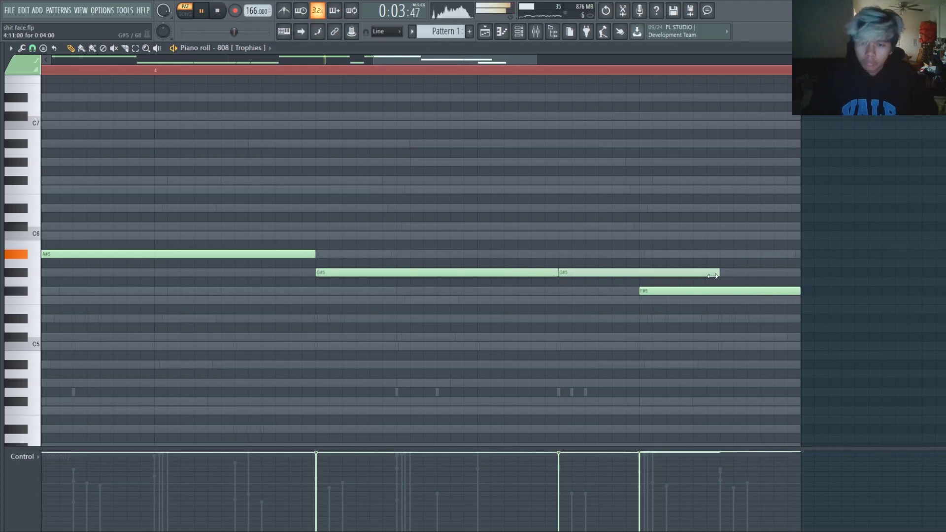
pyautogui.scroll(-4, 626, 266)
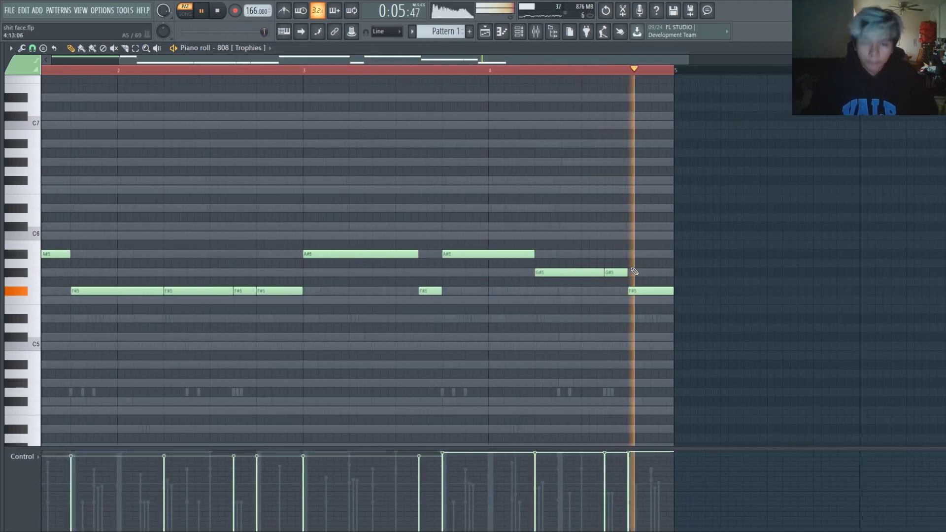
pyautogui.scroll(-2, 623, 255)
pyautogui.moveTo(528, 277); pyautogui.dragTo(553, 317)
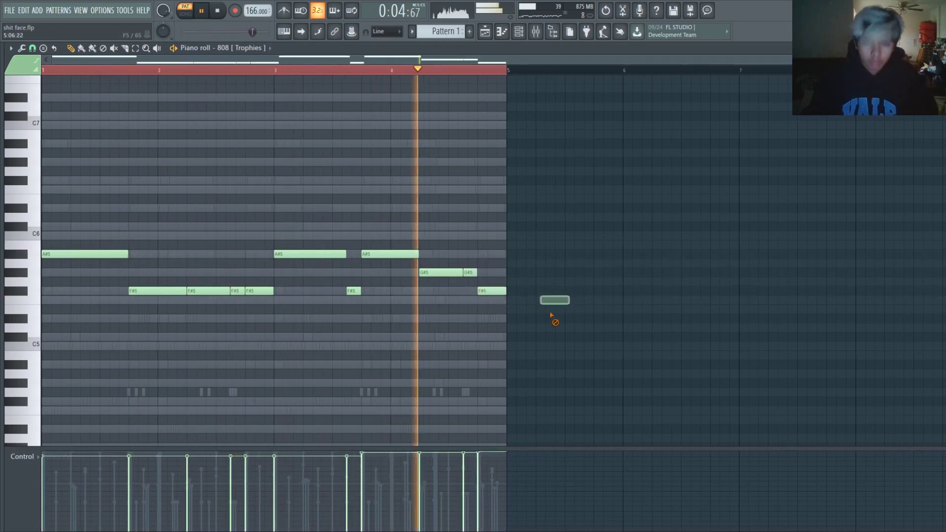
# Bring up the channel rack and sample browser and audition the Percs in the KBeaZy Pacific Drumkit against the beat.
pyautogui.click(518, 31)
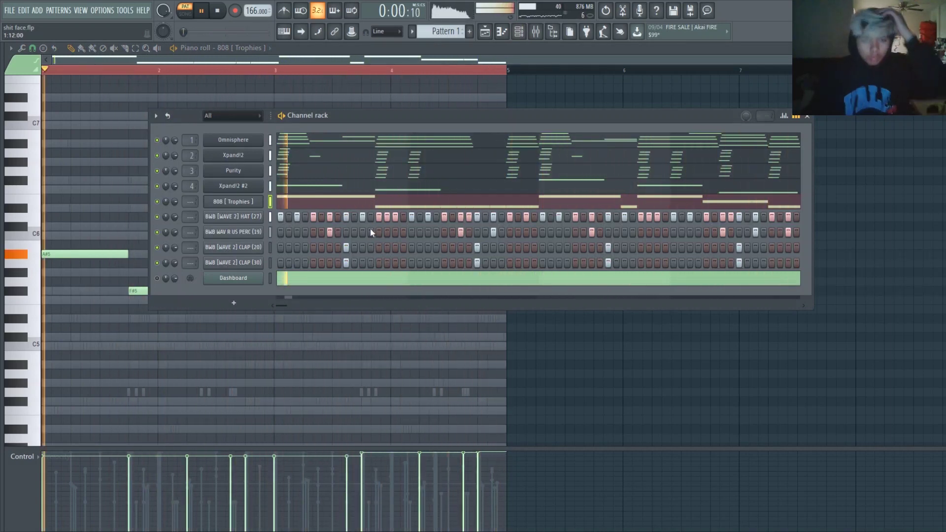
pyautogui.hotkey('alt', 'F8')
pyautogui.click(69, 311)
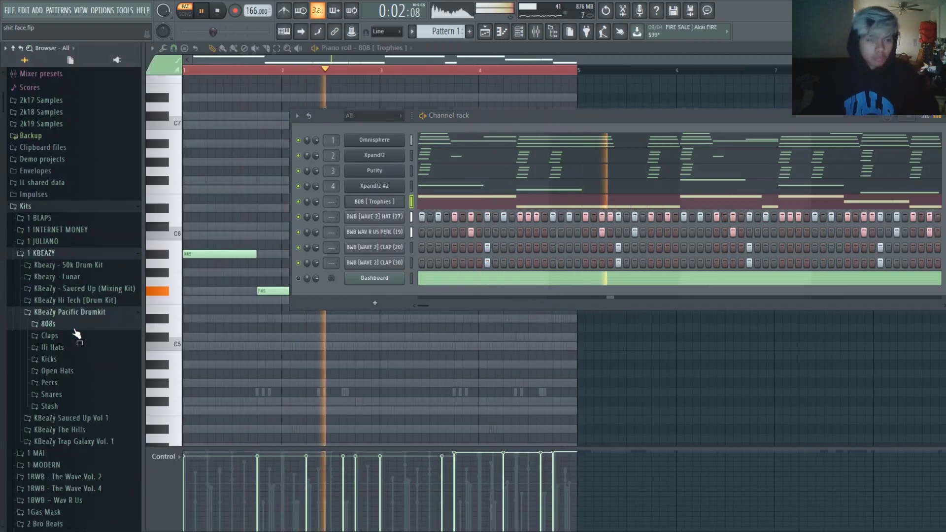
pyautogui.click(74, 384)
pyautogui.press('space')
pyautogui.click(80, 405)
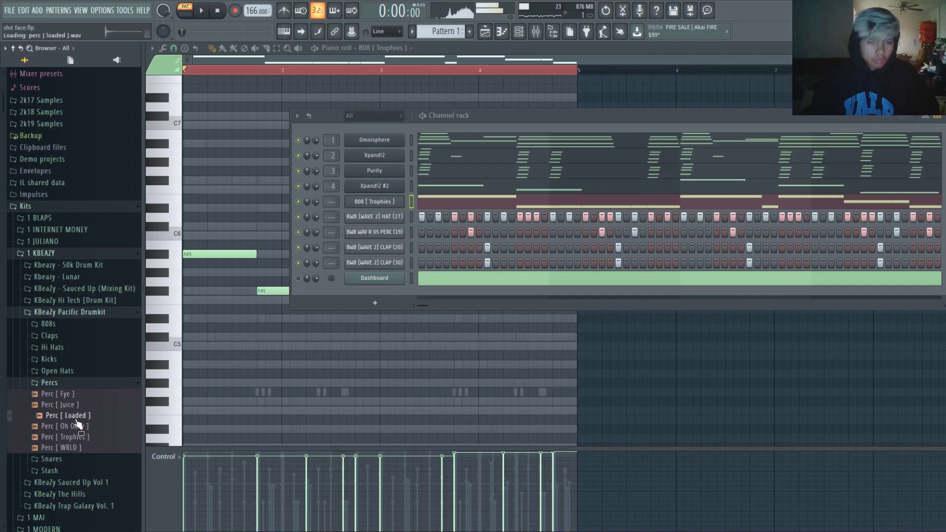
pyautogui.press('space')
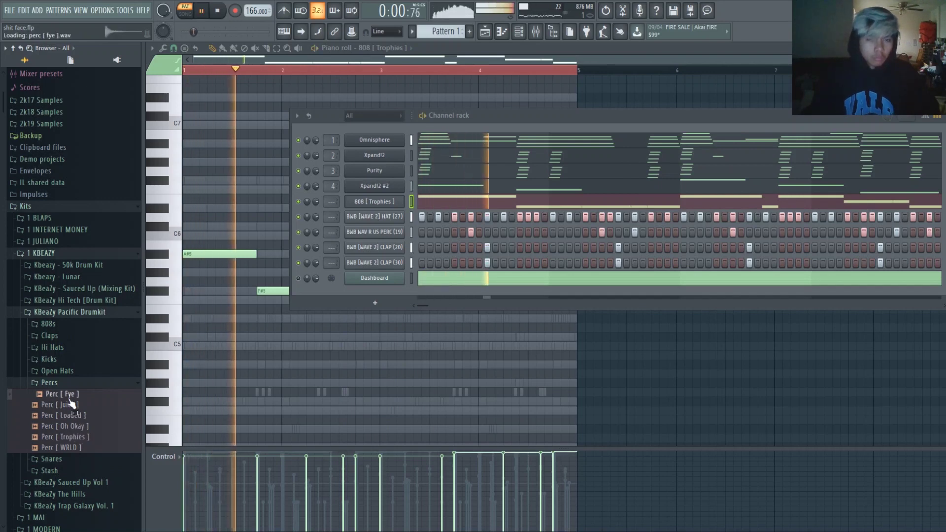
# Audition the kick samples in the KBeaZy Pacific Drumkit.
pyautogui.click(64, 359)
pyautogui.press('space')
pyautogui.moveTo(60, 380); pyautogui.dragTo(71, 394)
pyautogui.press('space')
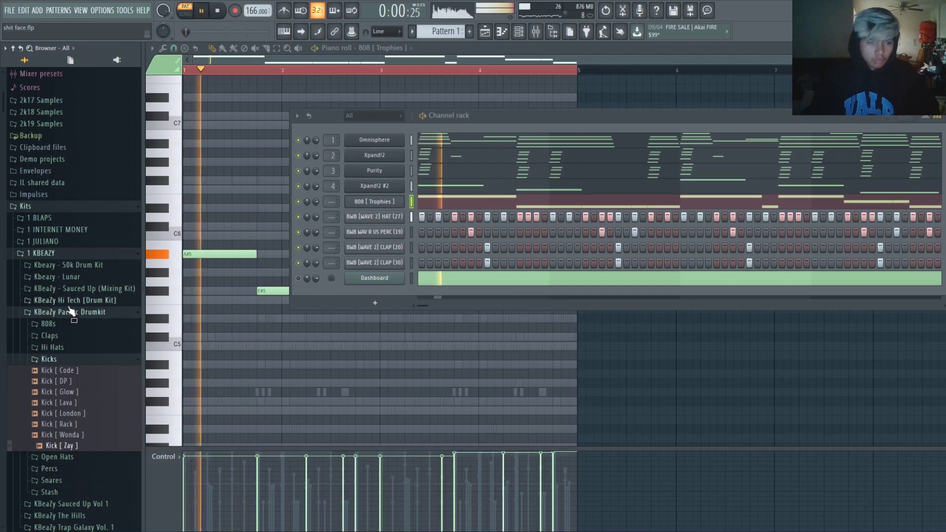
# Audition the kick samples in Kit 2 of the 1 MAI folder, through to Thicc Kick.
pyautogui.click(48, 253)
pyautogui.click(59, 265)
pyautogui.click(92, 289)
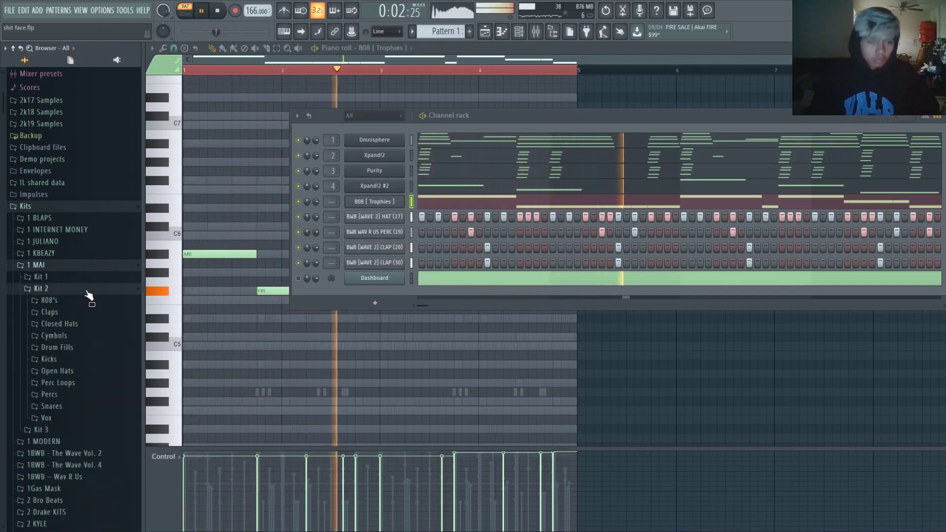
pyautogui.click(74, 359)
pyautogui.click(81, 370)
pyautogui.press('space')
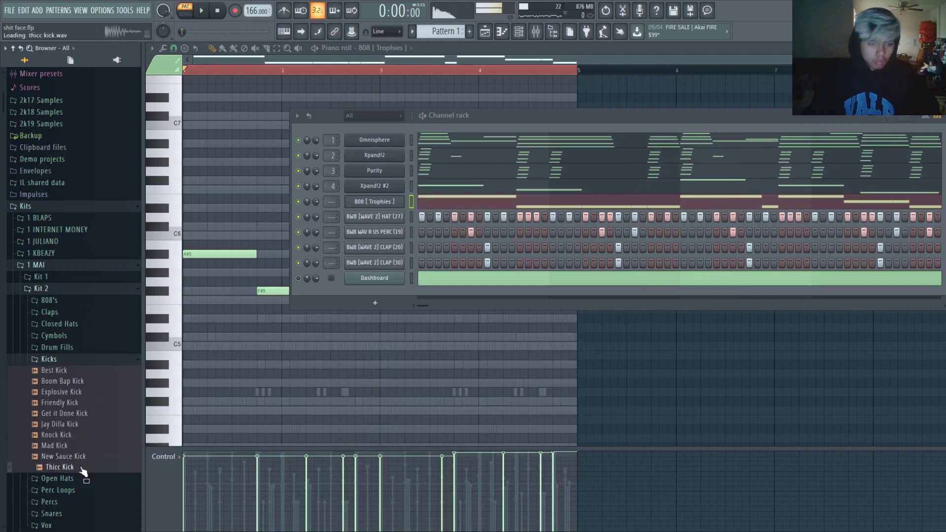
# Audition the kicks in 1 MAI Kit 1 and add Wonda Eest Kick as a new channel directly above the 808.
pyautogui.click(41, 288)
pyautogui.click(40, 276)
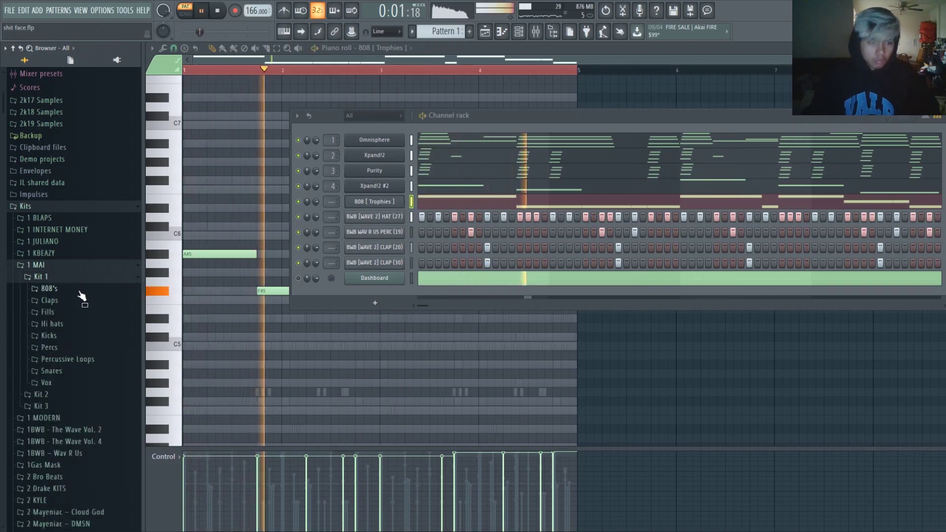
pyautogui.click(59, 336)
pyautogui.click(64, 357)
pyautogui.click(69, 368)
pyautogui.click(74, 379)
pyautogui.press('space')
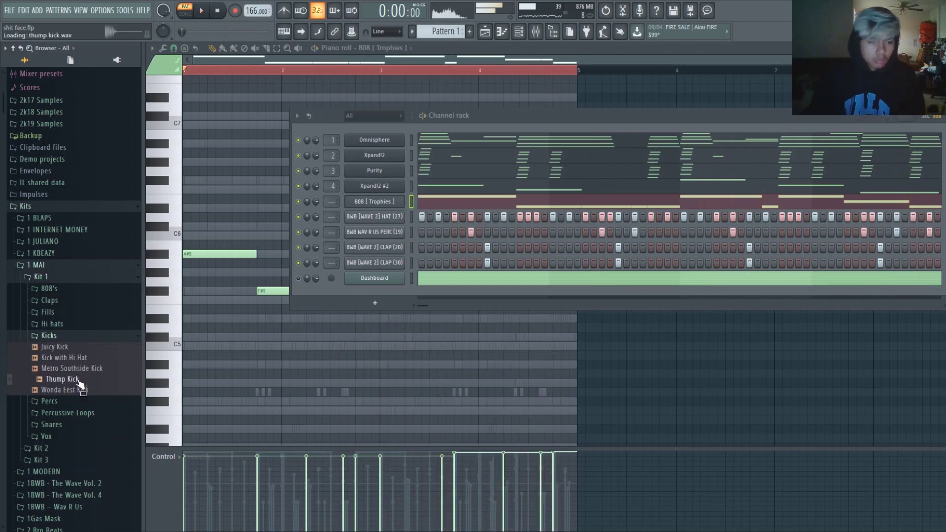
pyautogui.hotkey('alt', 'F8')
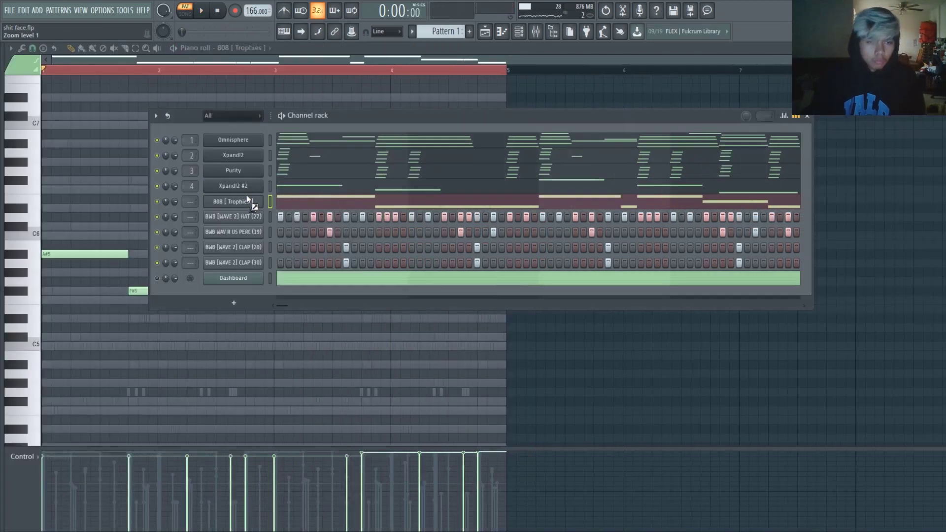
pyautogui.moveTo(247, 196); pyautogui.dragTo(246, 196)
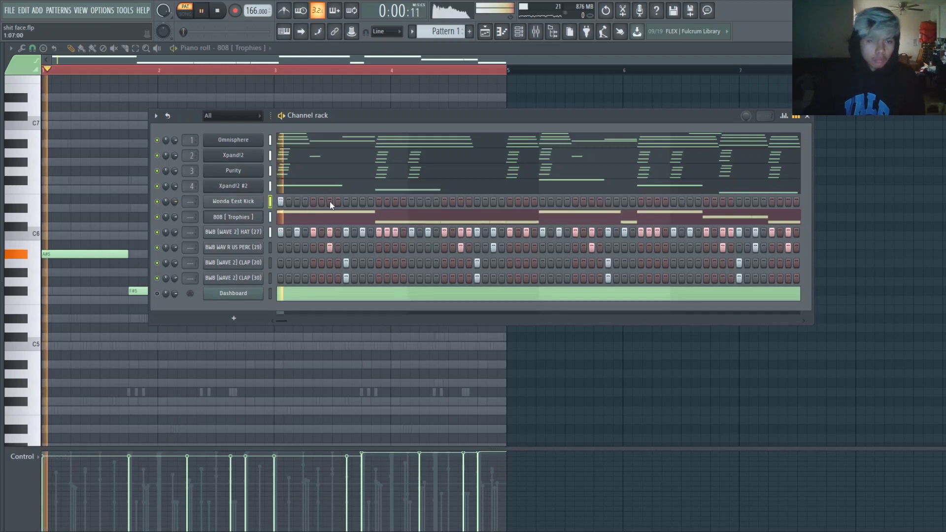
# Place Wonda Eest Kick hits at steps 1 and 13 of bar 1, mute the four melody channels and play the drums and 808.
pyautogui.click(378, 202)
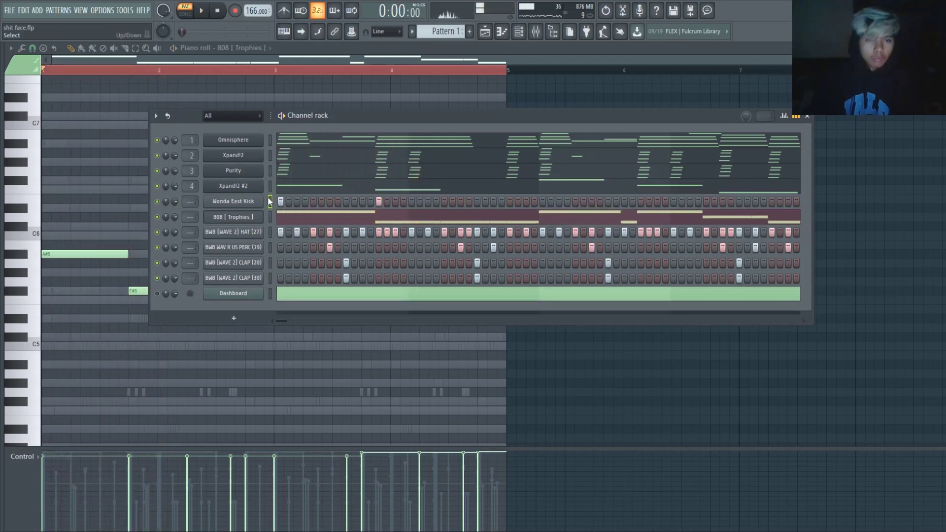
pyautogui.click(157, 140)
pyautogui.press('space')
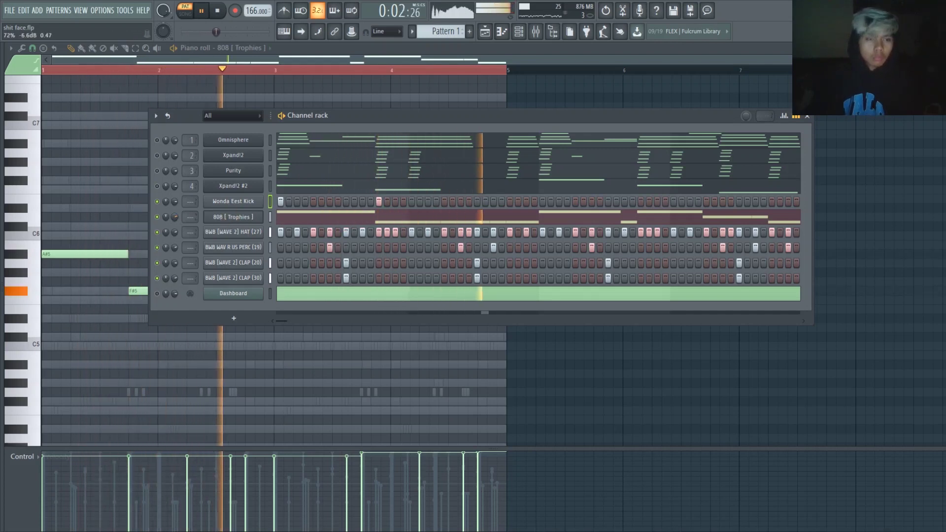
pyautogui.press('space')
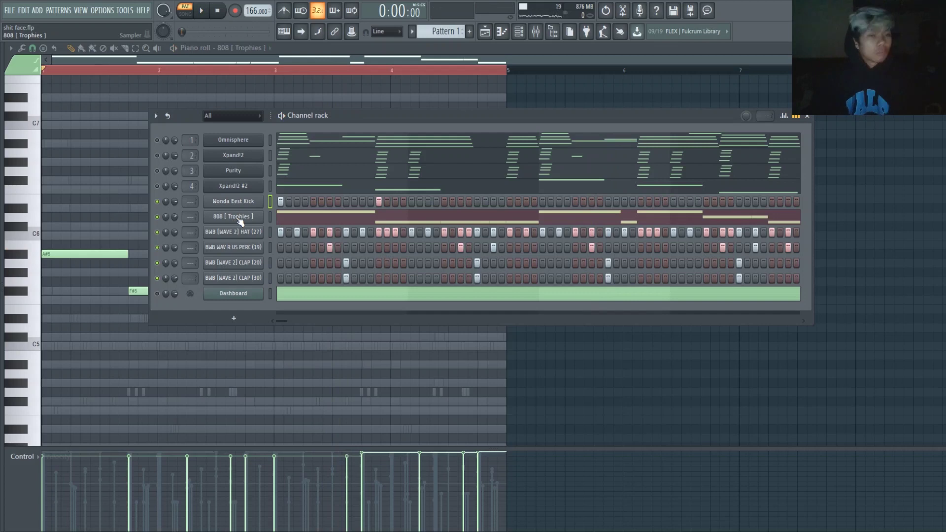
# Review the 808 [ Trophies ] channel's volume envelope while the pattern plays.
pyautogui.click(234, 220)
pyautogui.click(138, 207)
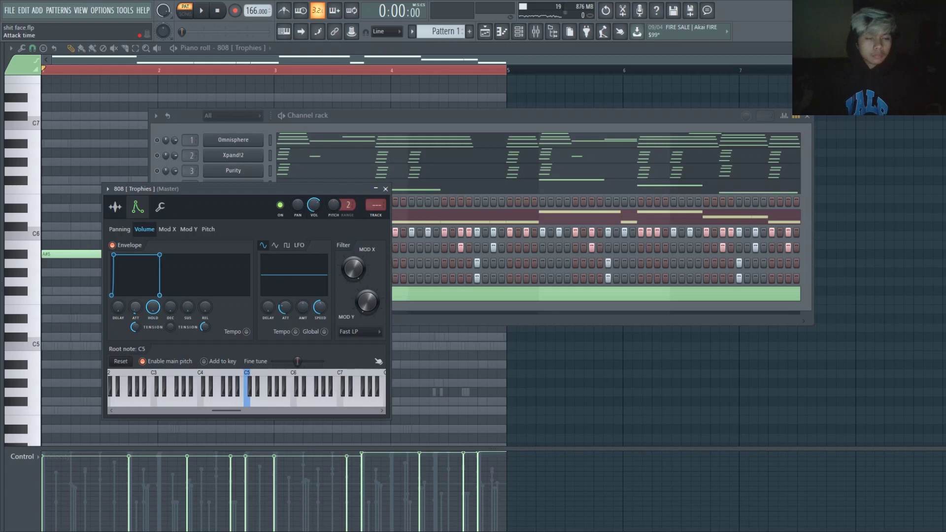
pyautogui.press('space')
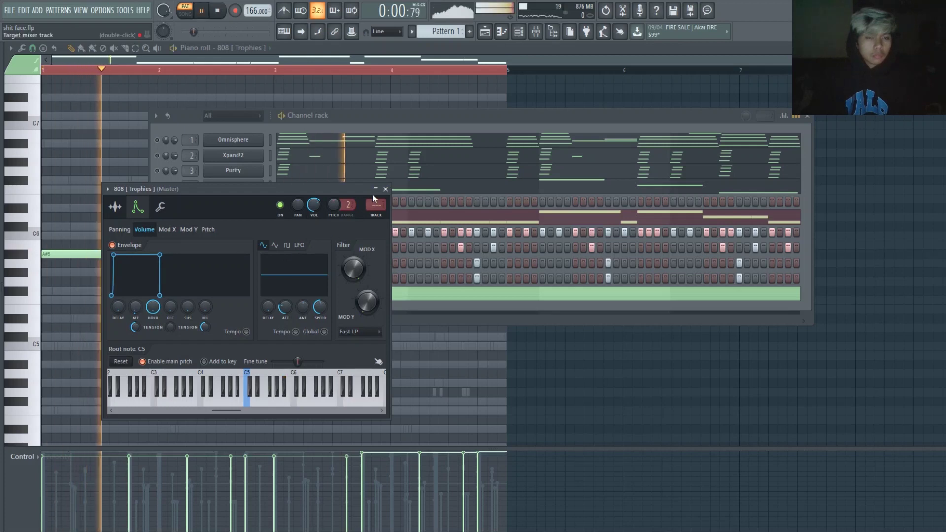
pyautogui.click(385, 188)
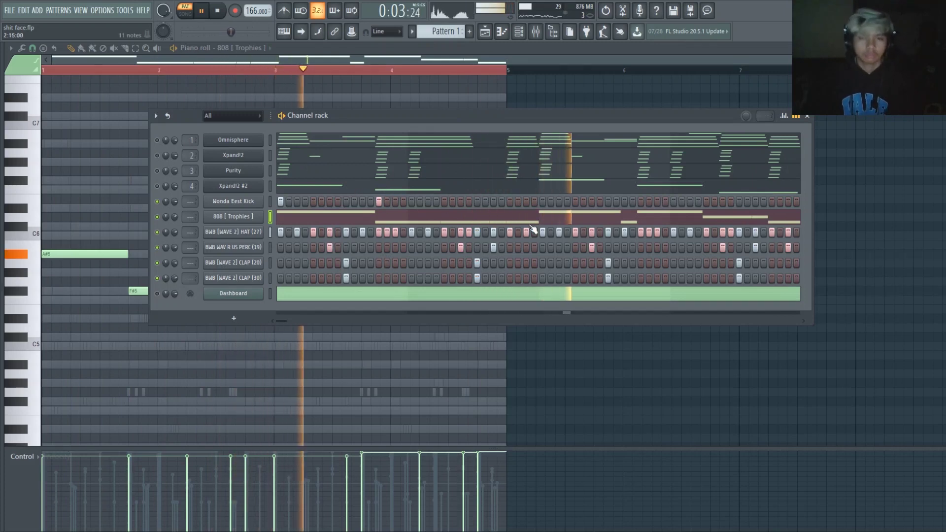
# Add Wonda Eest Kick hits at steps 5 and 13 of bars 2 and 4, and at steps 1 and 13 of bar 3.
pyautogui.click(445, 201)
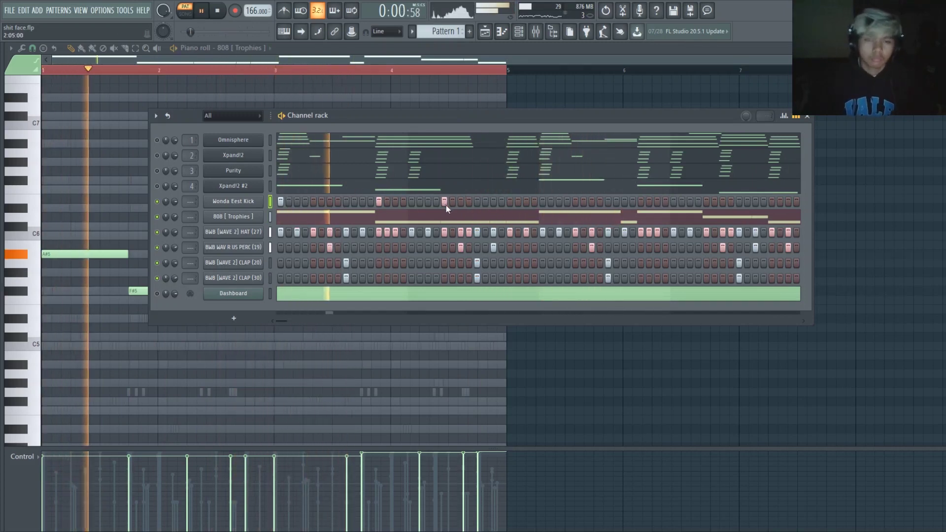
pyautogui.click(510, 201)
pyautogui.click(542, 201)
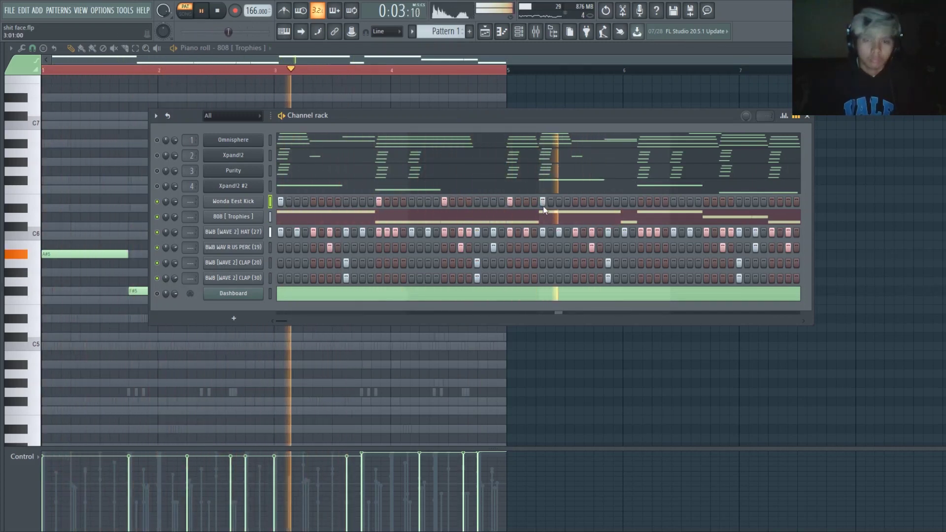
pyautogui.click(641, 201)
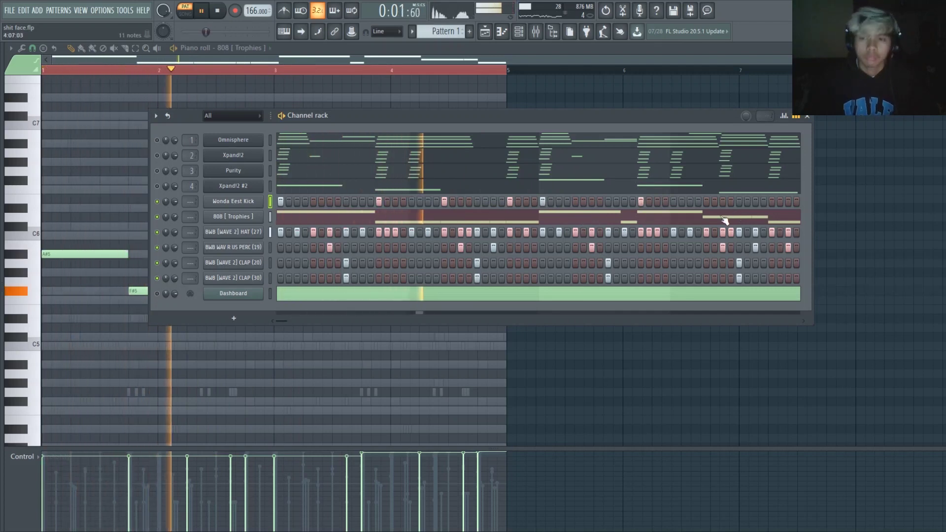
pyautogui.click(771, 202)
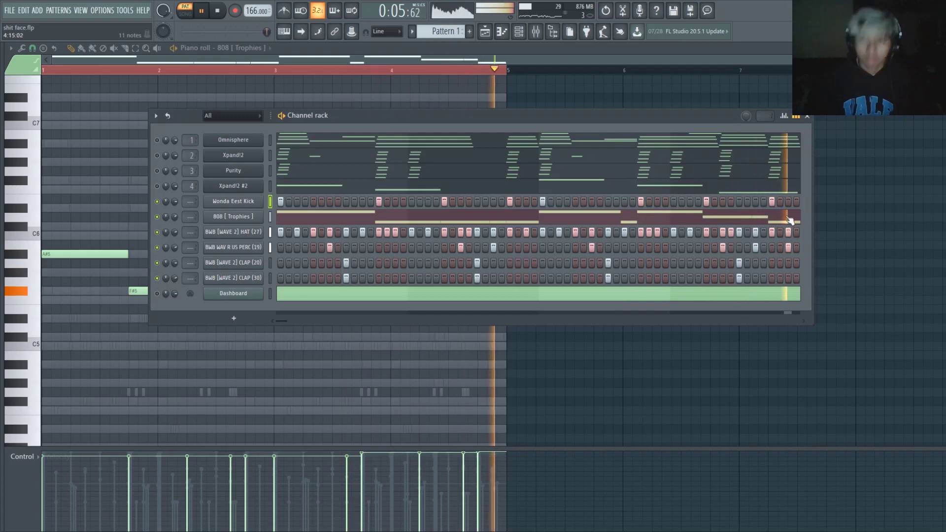
# Set the 808 [ Trophies ] channel's volume to about 59% in its channel settings.
pyautogui.click(244, 219)
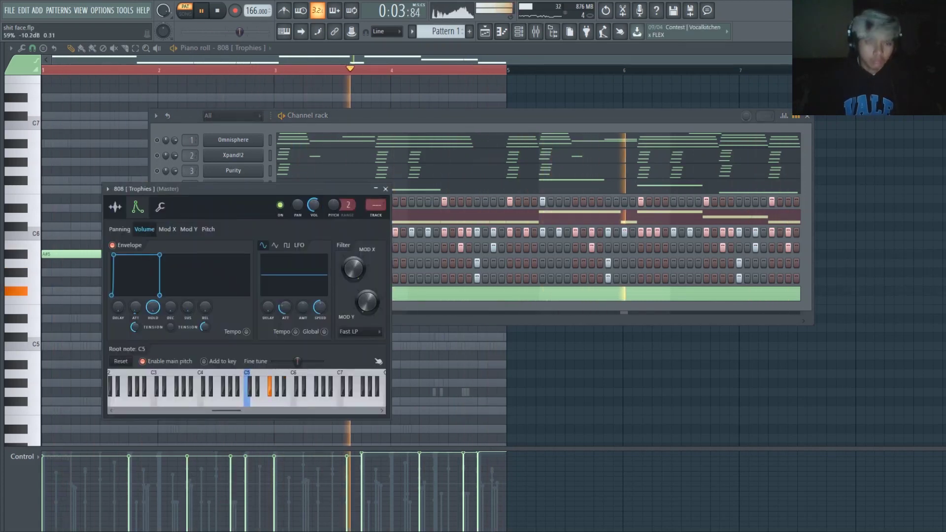
pyautogui.click(386, 189)
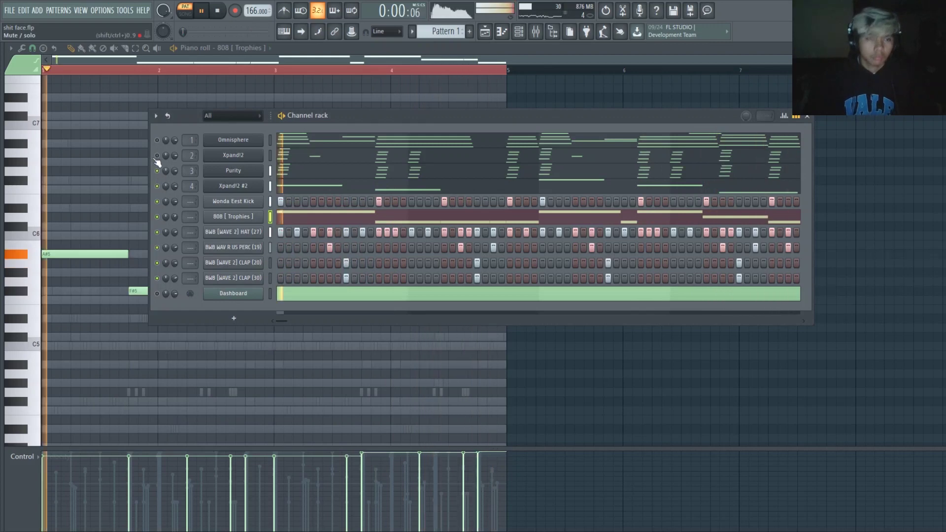
# Lower the Insert 3 mixer track's volume to about -2.1 dB.
pyautogui.click(536, 31)
pyautogui.moveTo(243, 281); pyautogui.dragTo(243, 294)
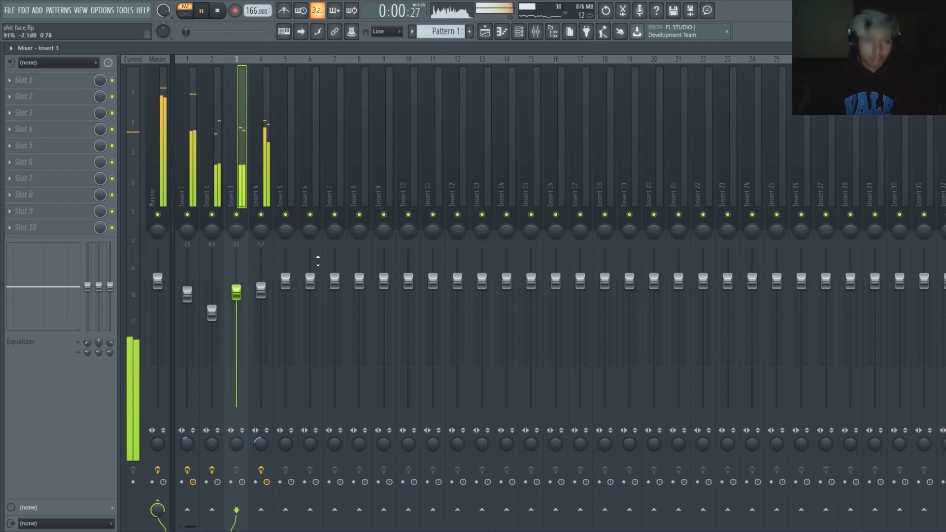
pyautogui.click(519, 31)
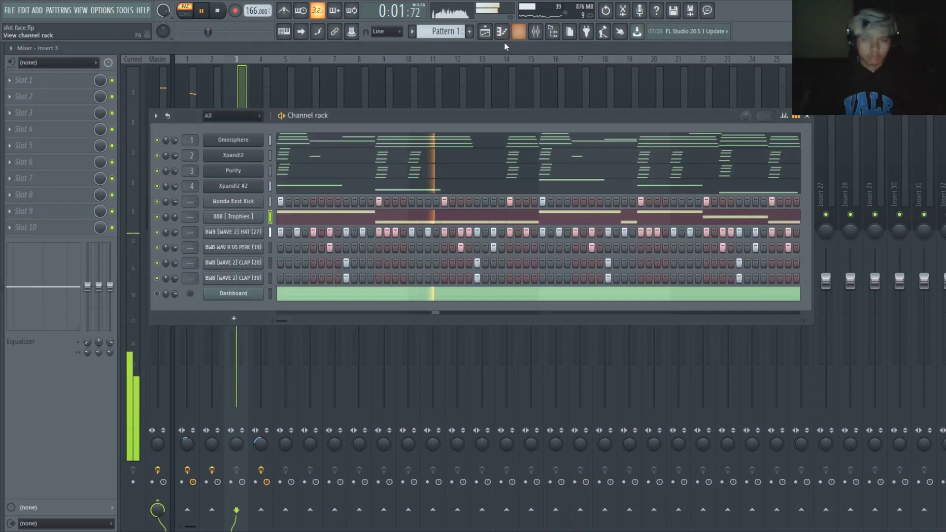
# Load iZotope Vinyl on Insert 3, with year 1960, a different warp model, slight warp depth and wear at about 15%.
pyautogui.click(242, 102)
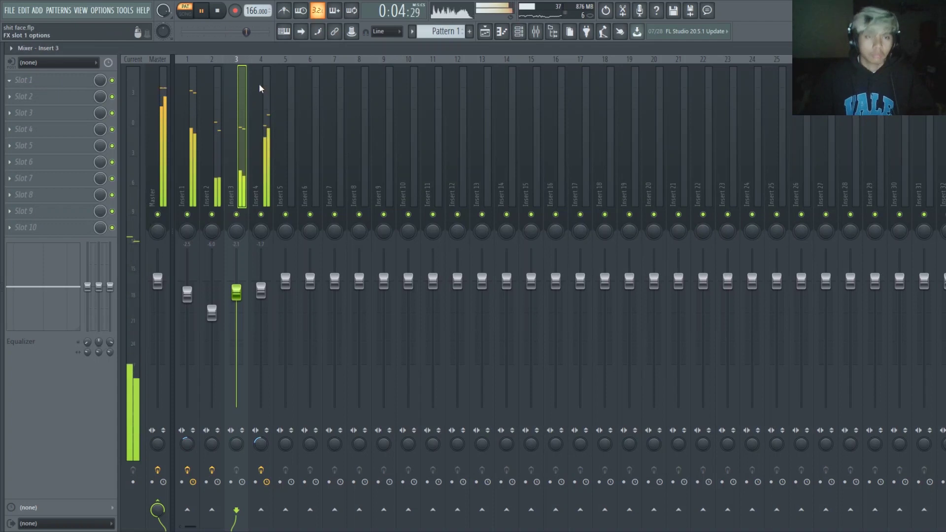
pyautogui.click(318, 188)
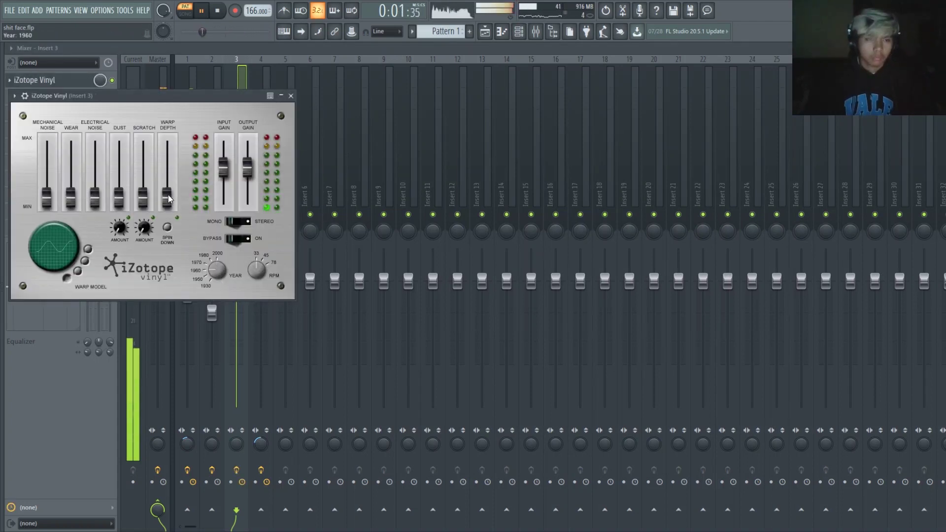
pyautogui.click(87, 266)
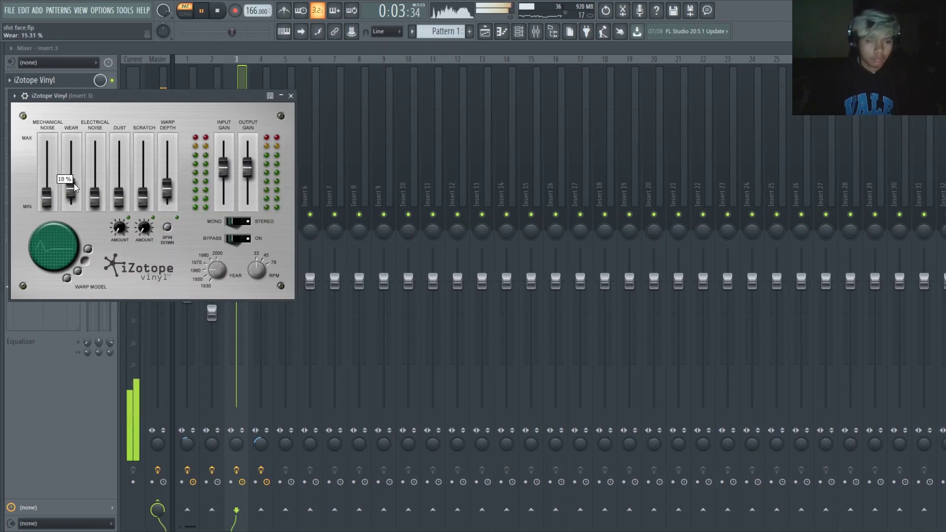
pyautogui.moveTo(74, 186); pyautogui.dragTo(75, 188)
pyautogui.click(291, 96)
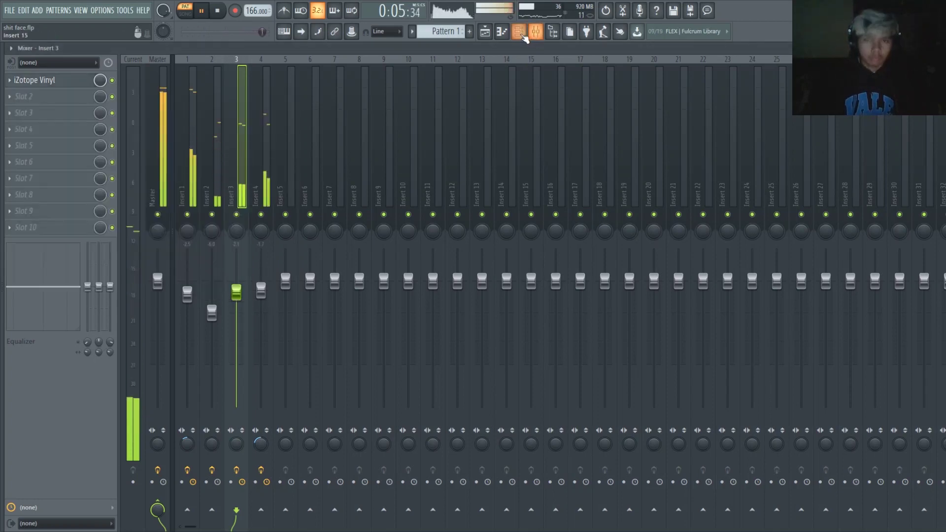
# Audition samples in the 1 MAI Kit 1 Percs folder and add Perc Snare as a channel below 808 [ Trophies ].
pyautogui.press('F6')
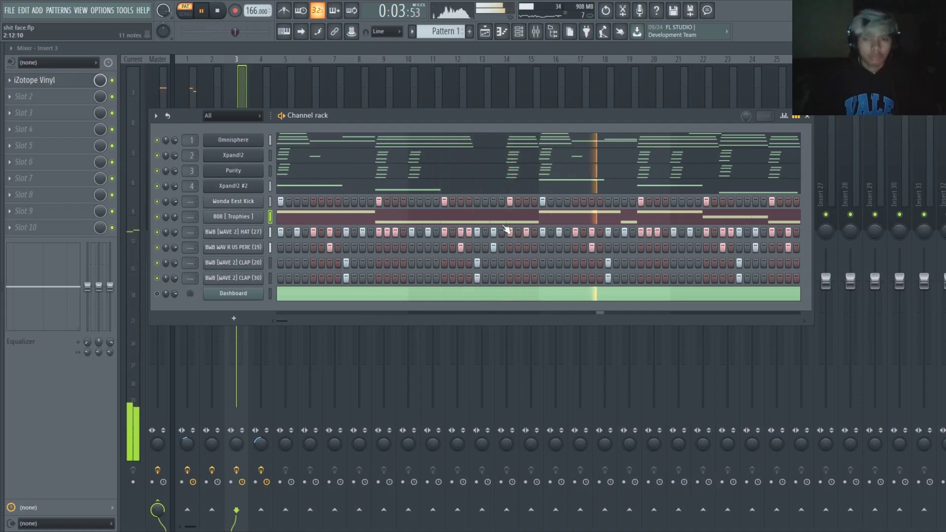
pyautogui.hotkey('alt', 'F8')
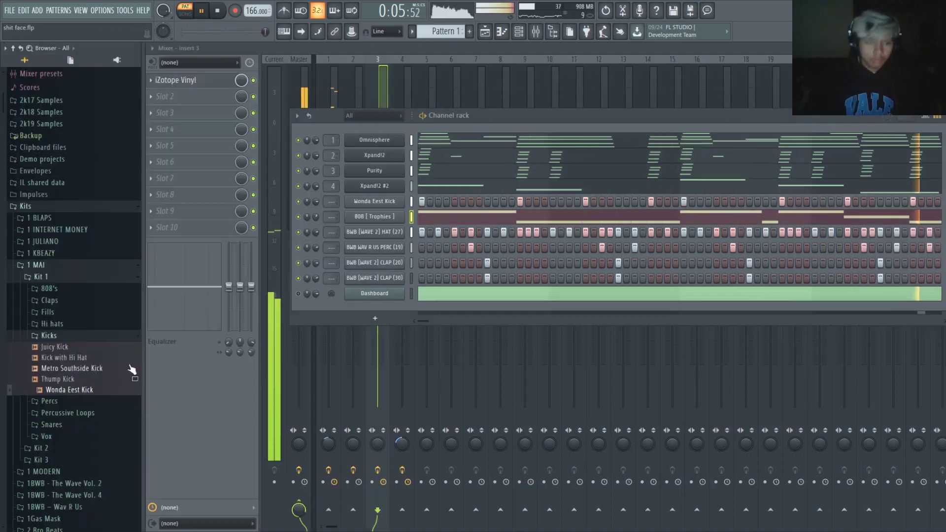
pyautogui.click(49, 401)
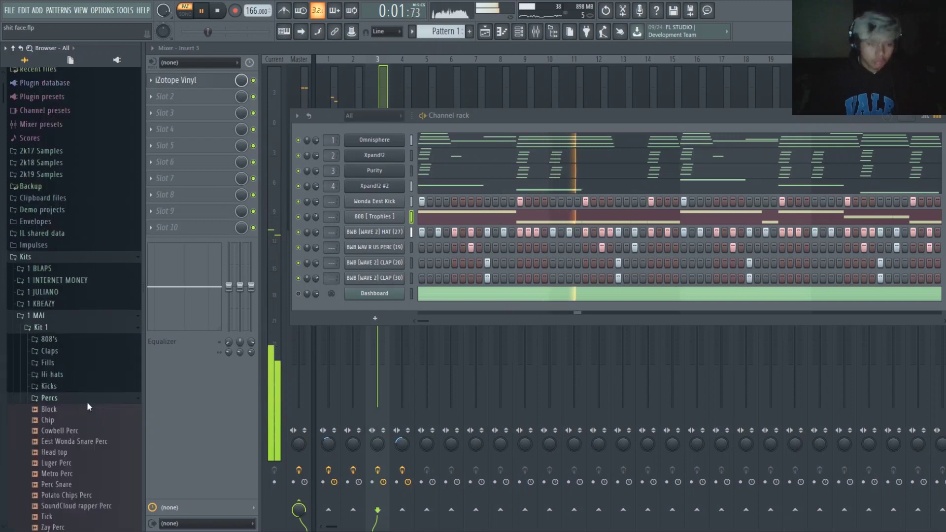
pyautogui.click(61, 472)
pyautogui.press('space')
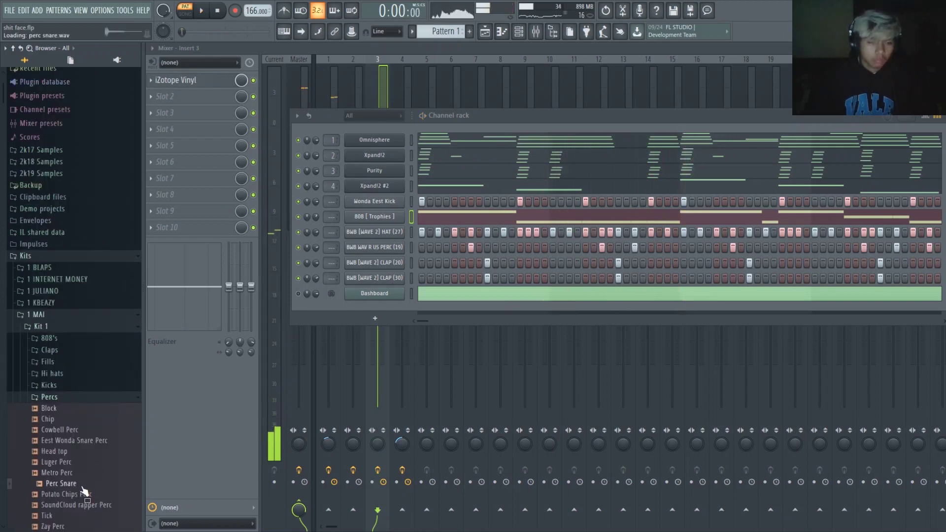
pyautogui.moveTo(82, 488); pyautogui.dragTo(252, 230)
# Shorten the Perc Snare sample's length and adjust its fade-out in the channel settings.
pyautogui.click(253, 230)
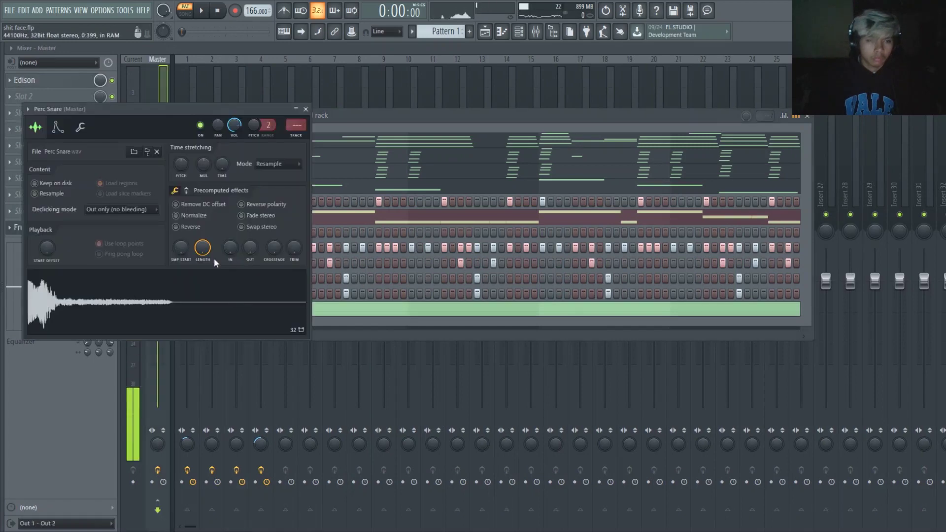
pyautogui.moveTo(202, 248)
pyautogui.mouseDown()
pyautogui.moveTo(202, 266)
pyautogui.moveTo(207, 252)
pyautogui.mouseUp()
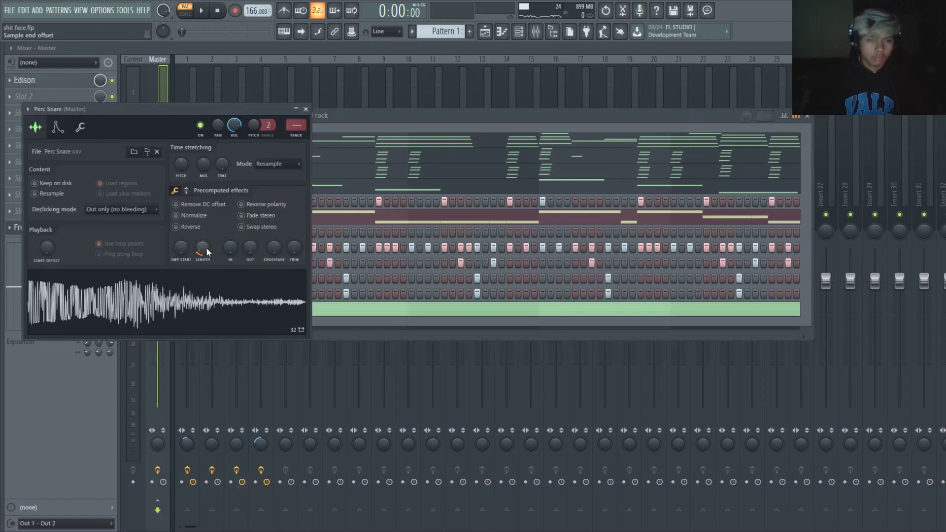
pyautogui.moveTo(236, 287); pyautogui.dragTo(234, 300)
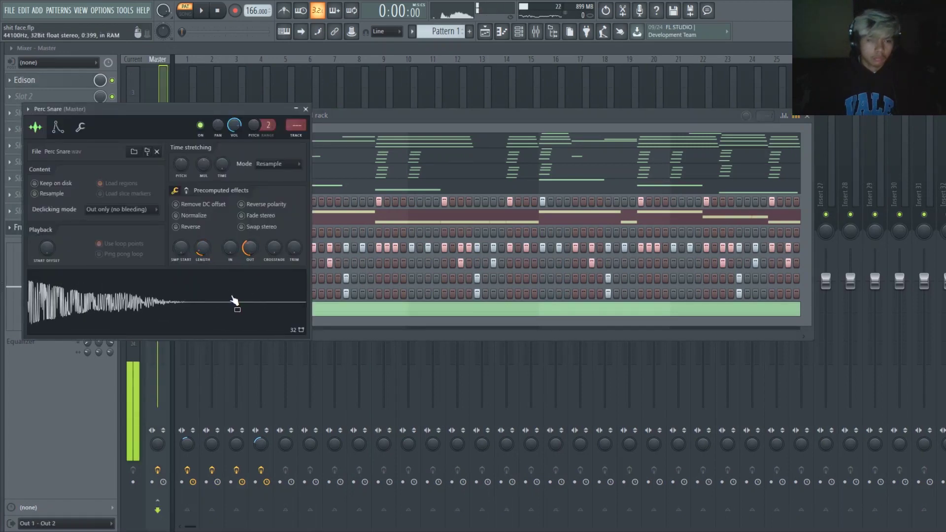
pyautogui.moveTo(250, 248); pyautogui.dragTo(249, 251)
pyautogui.click(212, 324)
# Enable Perc Snare's volume envelope with minimum decay, sustain and release, and make the channel cut itself with cut group 10.
pyautogui.click(57, 127)
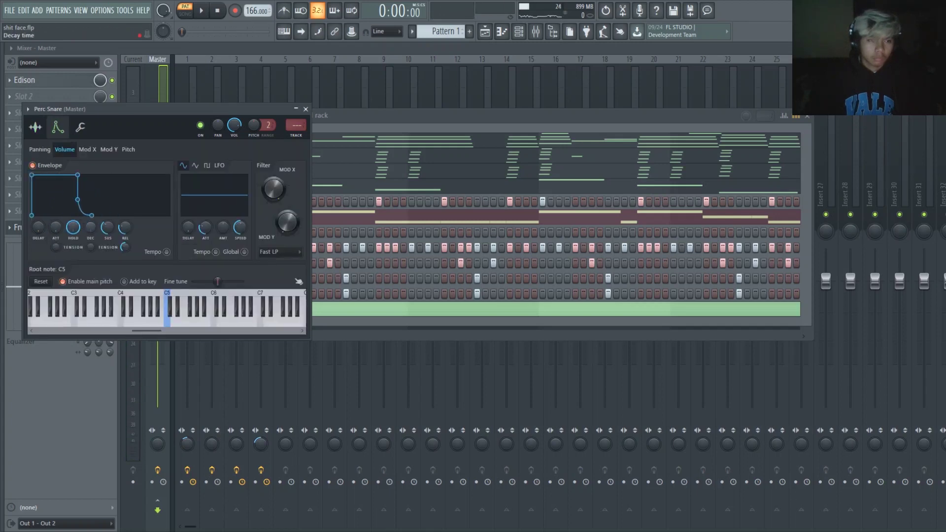
pyautogui.press('space')
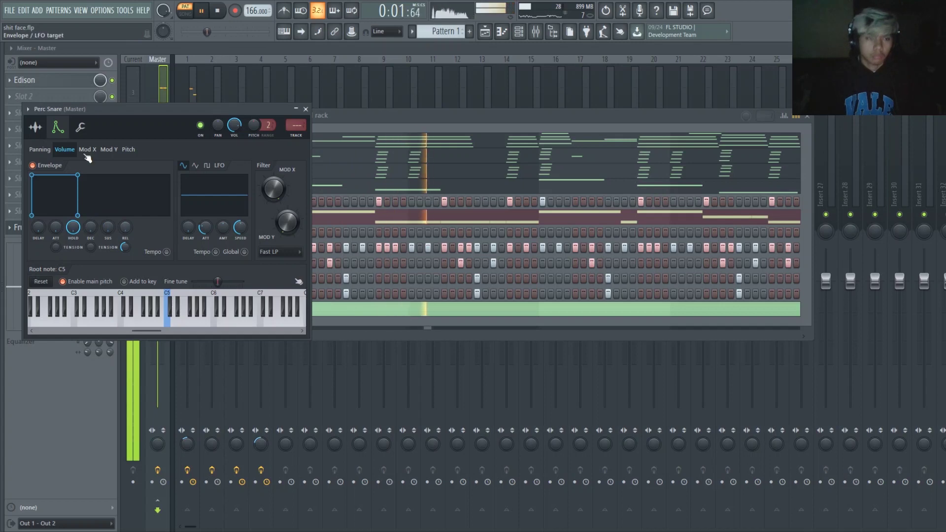
pyautogui.click(83, 129)
pyautogui.press('b')
pyautogui.click(42, 131)
pyautogui.click(58, 130)
pyautogui.click(80, 131)
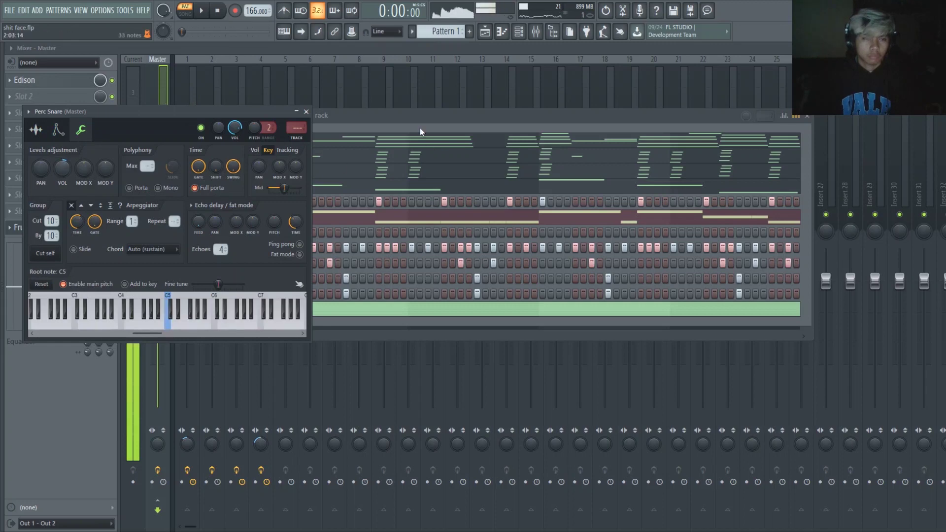
pyautogui.click(306, 112)
# Place Perc Snare hits at steps 3 and 15 of bars 1 and 3, and at step 3 of bars 2 and 4.
pyautogui.click(298, 232)
pyautogui.press('space')
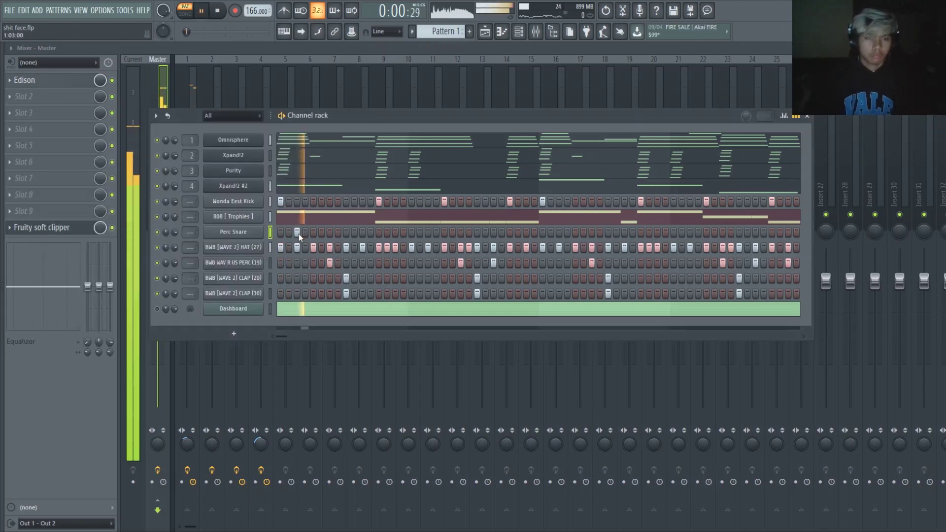
pyautogui.press('space')
pyautogui.press('space')
pyautogui.click(397, 232)
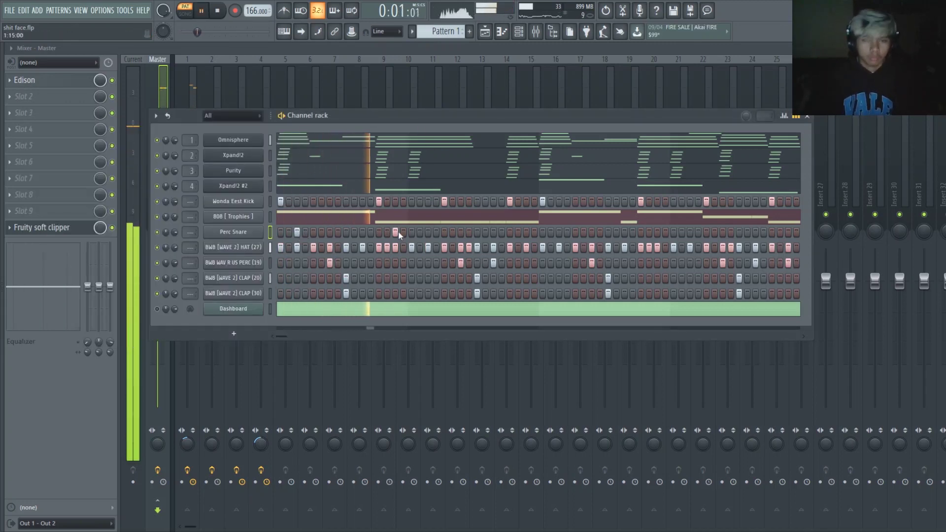
pyautogui.press('space')
pyautogui.press('space')
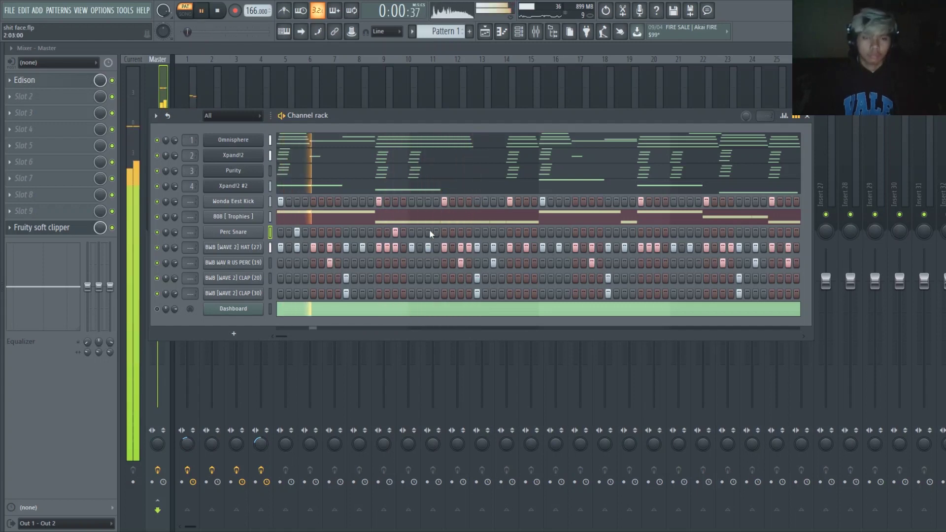
pyautogui.click(561, 232)
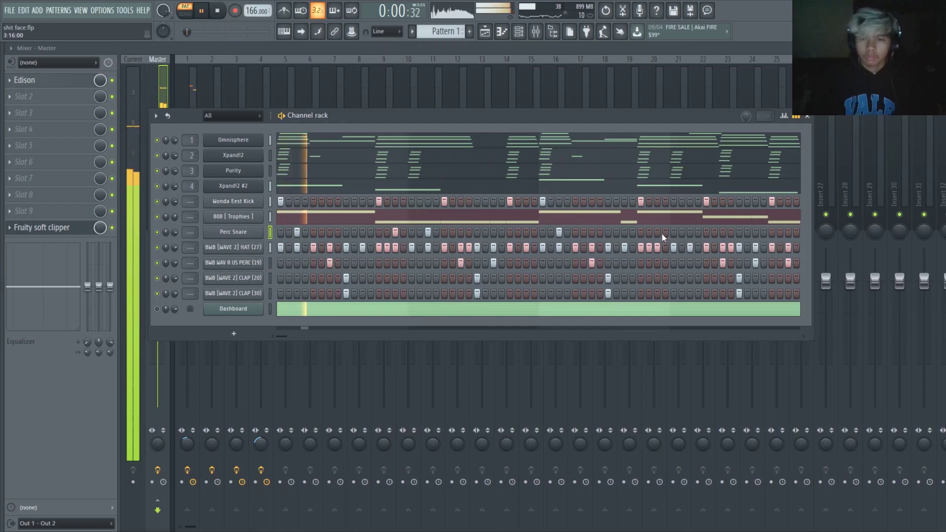
pyautogui.click(688, 232)
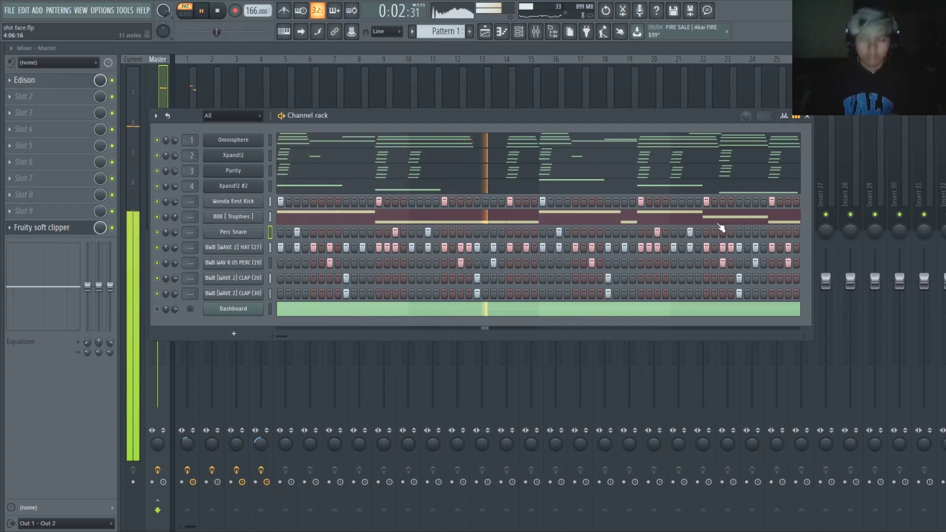
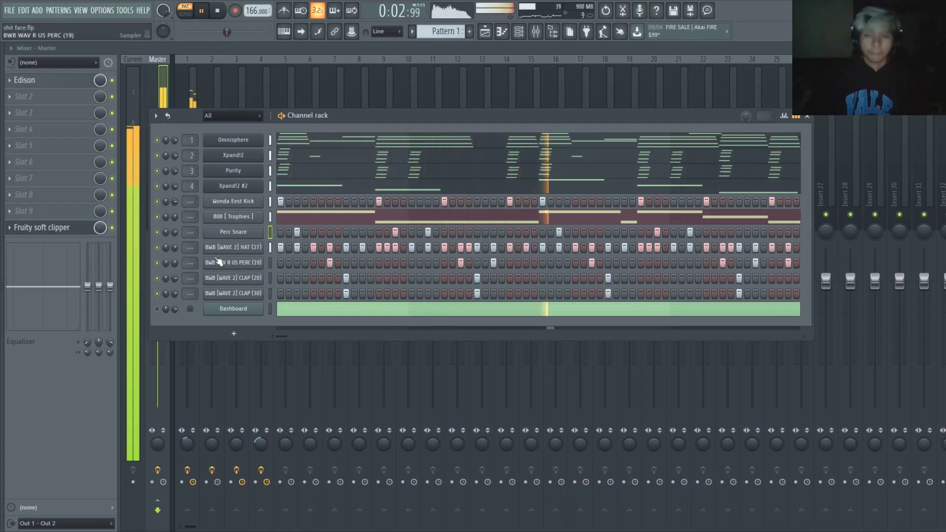
# Browse the 1 KBEAZY kits to the Open Hats folder of KBeaZy Trap Galaxy Vol. 1.
pyautogui.hotkey('alt', 'F8')
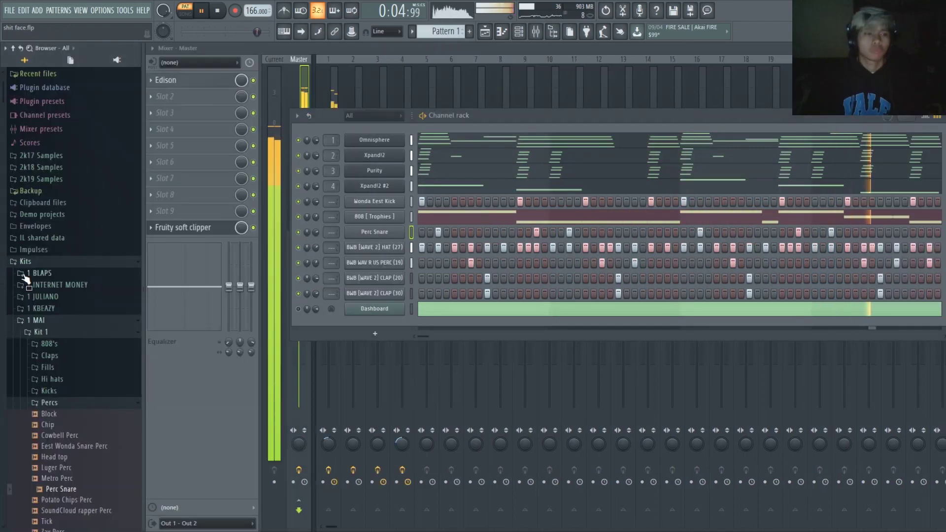
pyautogui.click(50, 332)
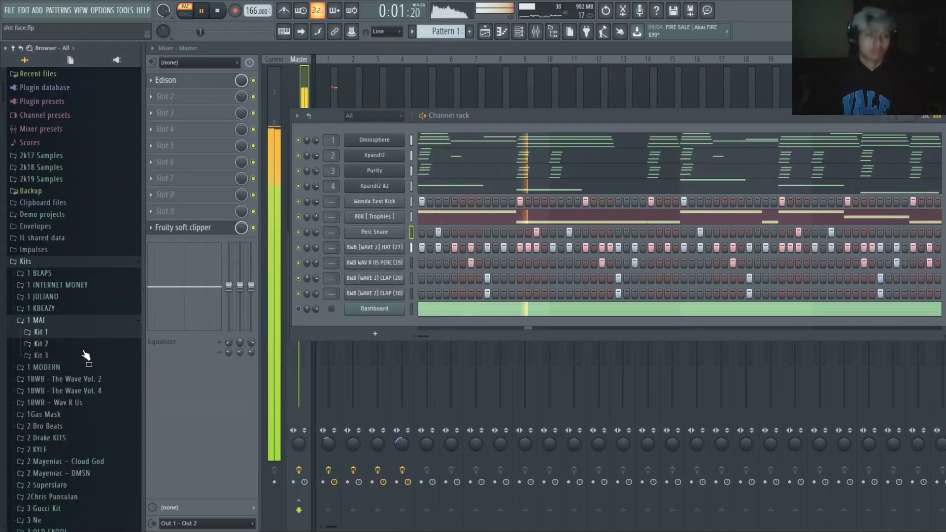
pyautogui.click(69, 320)
pyautogui.click(59, 308)
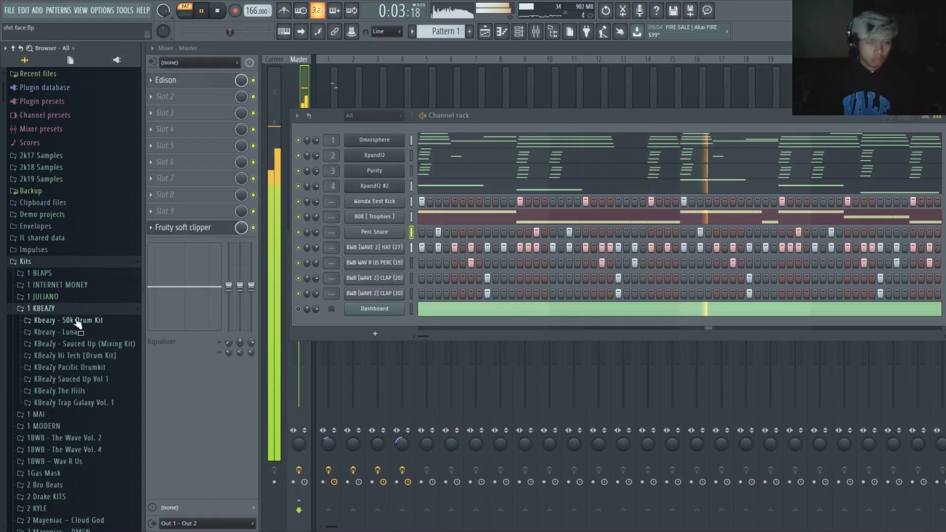
pyautogui.click(74, 402)
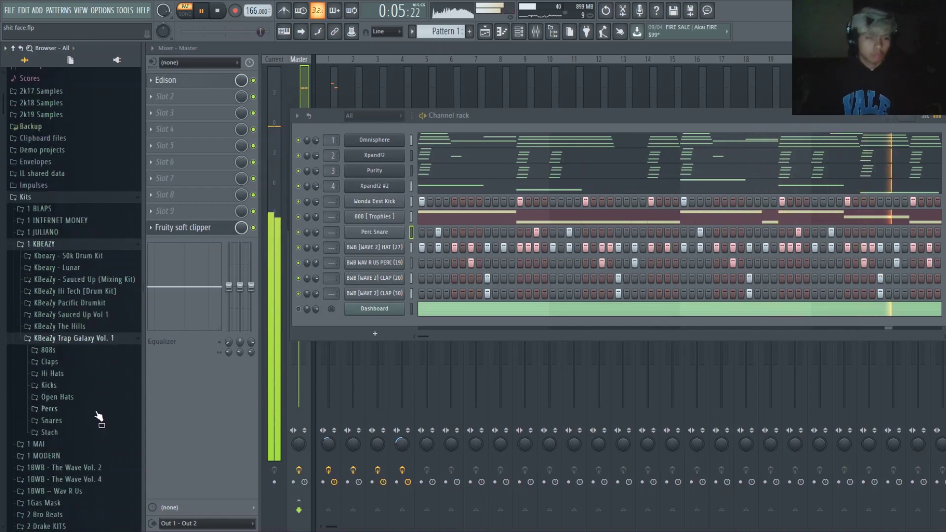
pyautogui.click(68, 398)
# Audition the open hat samples and add Open Hat [ Short ] as a channel above Perc Snare.
pyautogui.press('space')
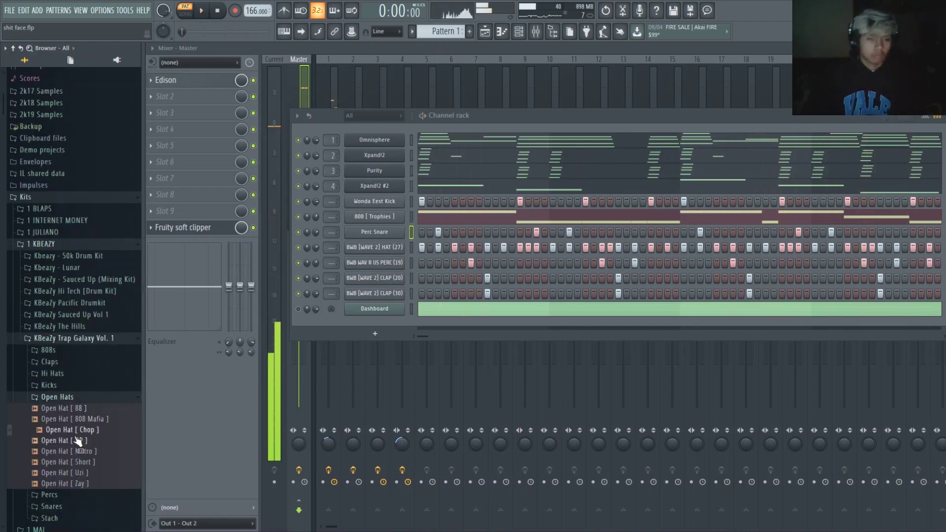
pyautogui.click(75, 451)
pyautogui.moveTo(74, 461); pyautogui.dragTo(316, 329)
pyautogui.moveTo(234, 238); pyautogui.dragTo(237, 225)
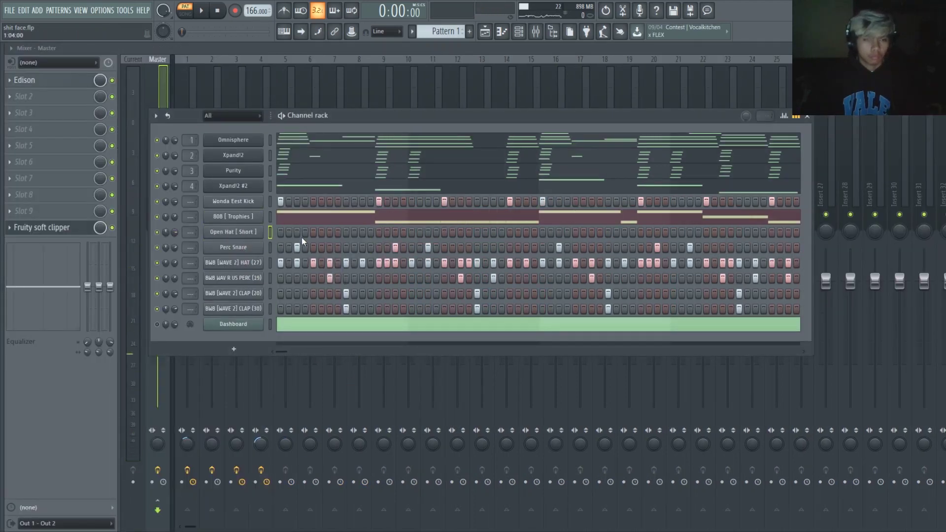
# Place Open Hat [ Short ] hits at step 5 of every bar and step 13 of bar 4, and lower the channel's volume slightly.
pyautogui.press('space')
pyautogui.click(313, 231)
pyautogui.click(445, 233)
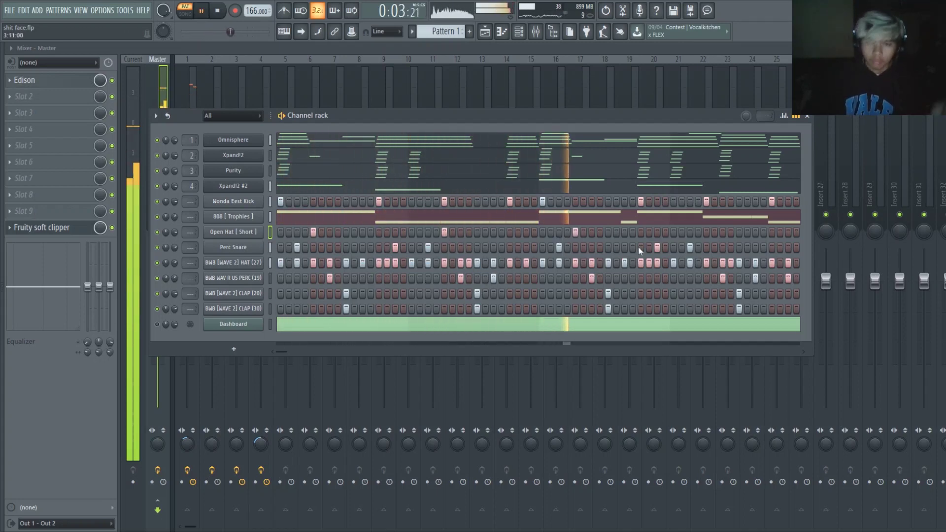
pyautogui.click(706, 232)
pyautogui.click(771, 232)
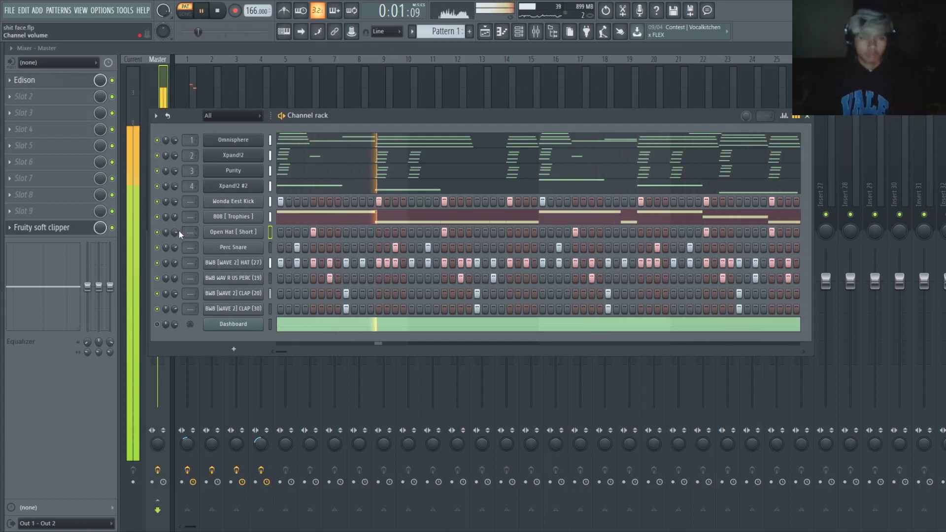
pyautogui.moveTo(176, 230); pyautogui.dragTo(176, 233)
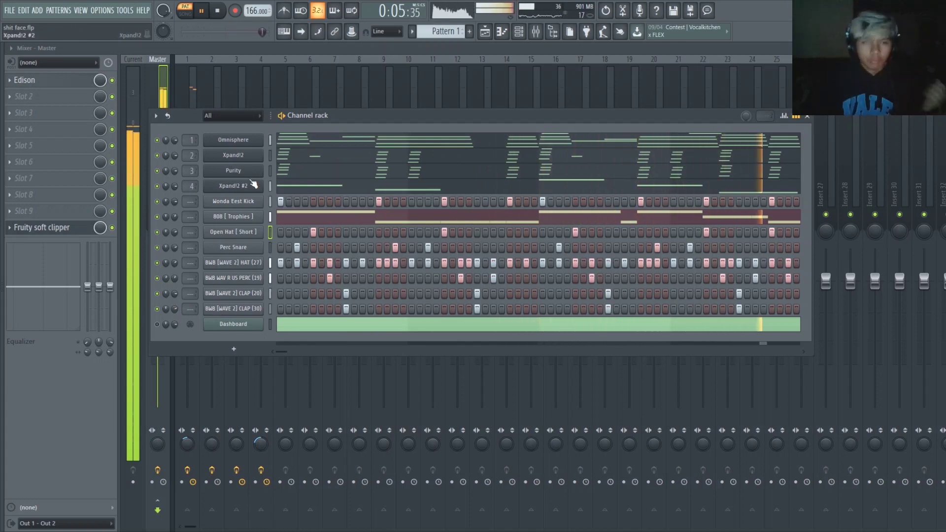
# Select every channel except Dashboard and route them to consecutive mixer tracks starting at Insert 1.
pyautogui.doubleClick(271, 138)
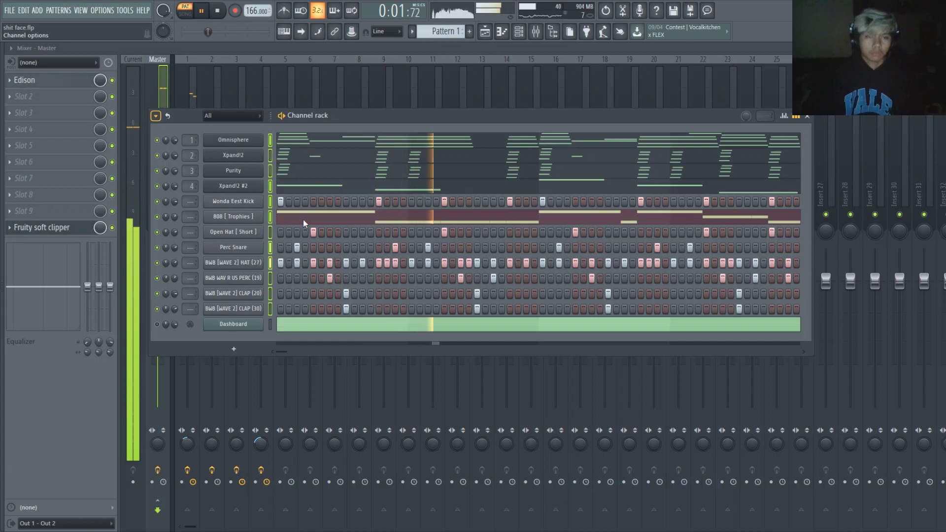
pyautogui.click(201, 97)
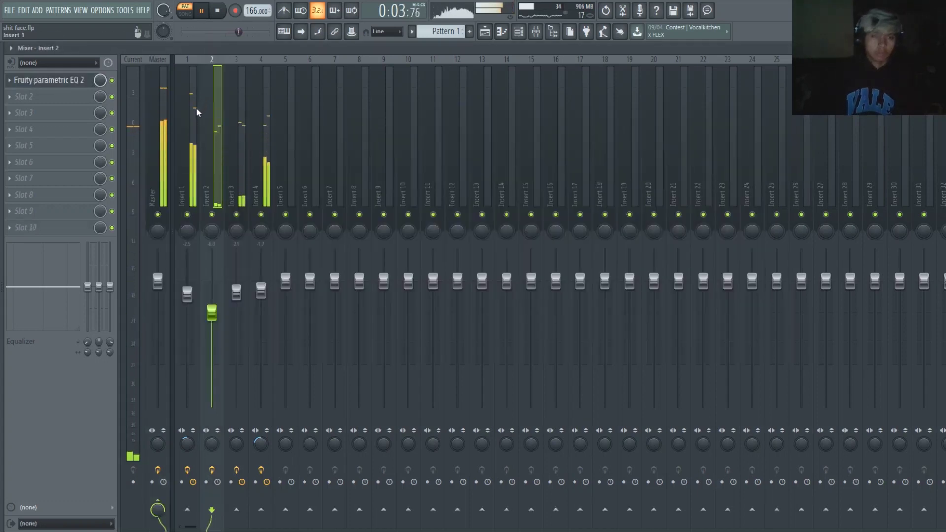
pyautogui.click(196, 110)
pyautogui.hotkey('ctrl', 'shift', 'l')
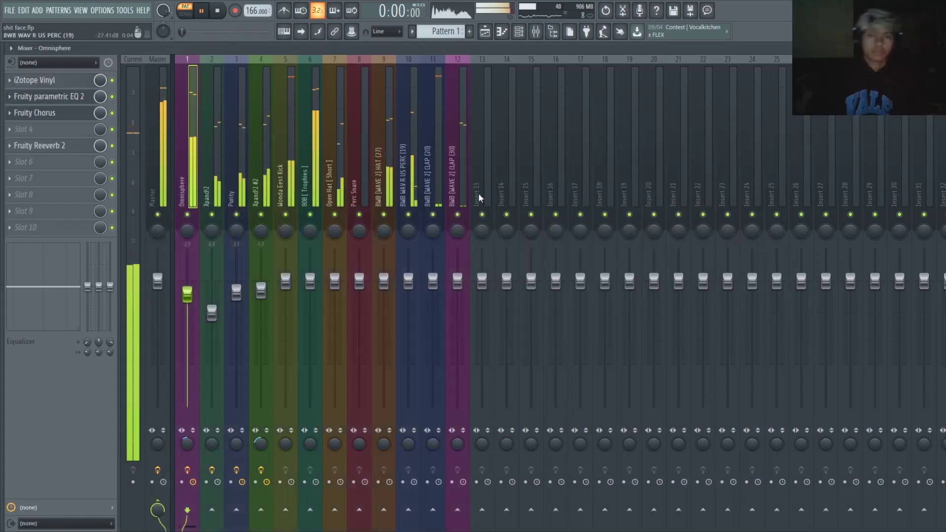
# Lower the Wonda Eest Kick mixer track slightly and mute the Omnisphere, Xpand!2, Purity and Xpand!2 #2 tracks.
pyautogui.click(289, 209)
pyautogui.moveTo(286, 257); pyautogui.dragTo(285, 262)
pyautogui.click(260, 214)
pyautogui.click(236, 214)
pyautogui.click(211, 214)
pyautogui.click(187, 214)
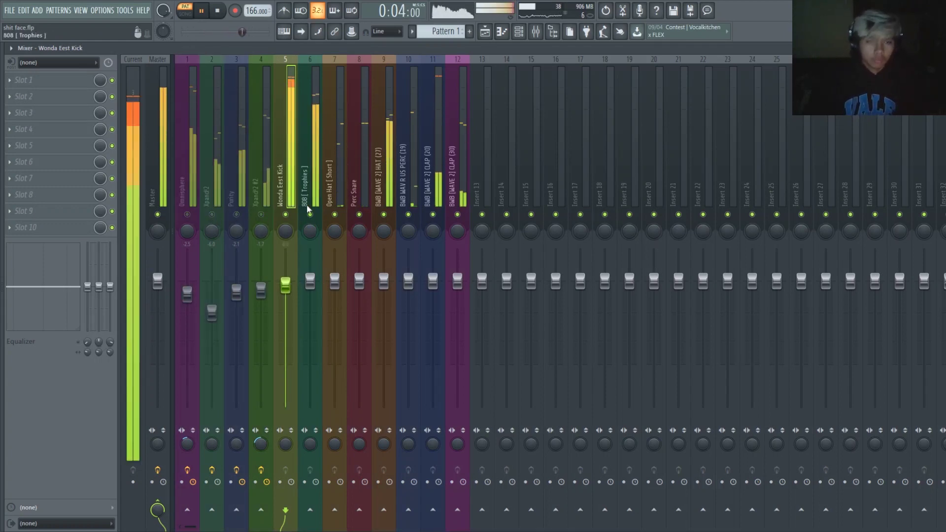
# Lower the 808 [ Trophies ] mixer track to -3.3 dB and add Fruity soft clipper to the BWB [WAVE 2] CLAP (20) track.
pyautogui.moveTo(310, 281); pyautogui.dragTo(331, 299)
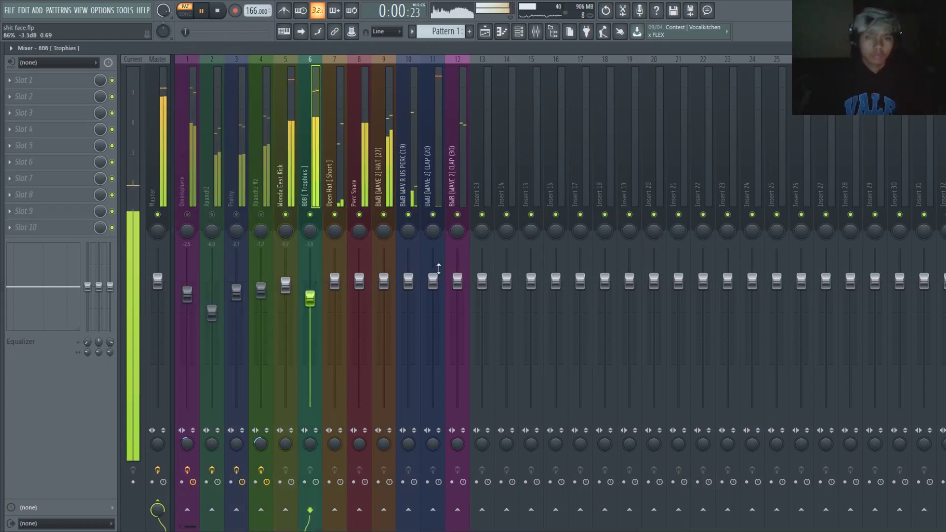
pyautogui.click(435, 282)
pyautogui.click(484, 175)
pyautogui.press('Escape')
pyautogui.moveTo(432, 443); pyautogui.dragTo(432, 424)
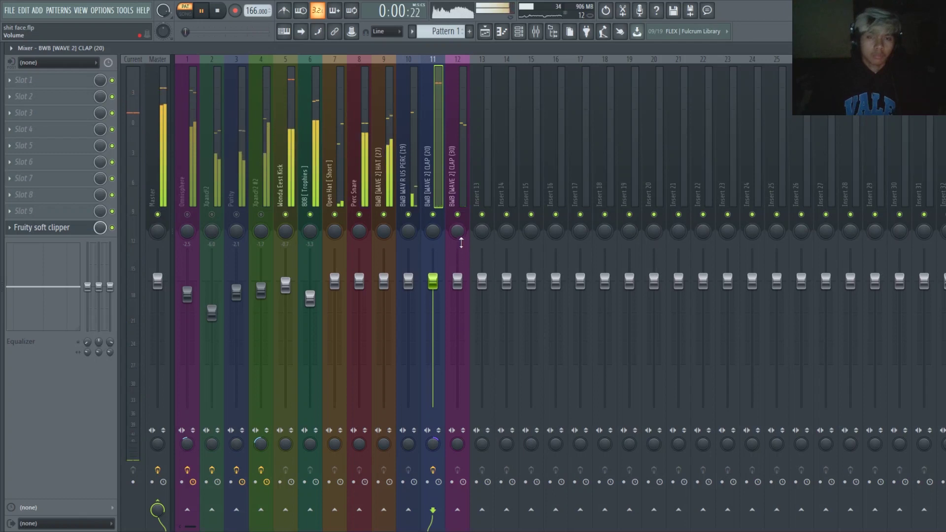
# Isolate the two clap mixer tracks, raise BWB [WAVE 2] CLAP (30) to 3.2 dB, and lower BWB [WAVE 2] CLAP (20) slightly.
pyautogui.rightClick(457, 214)
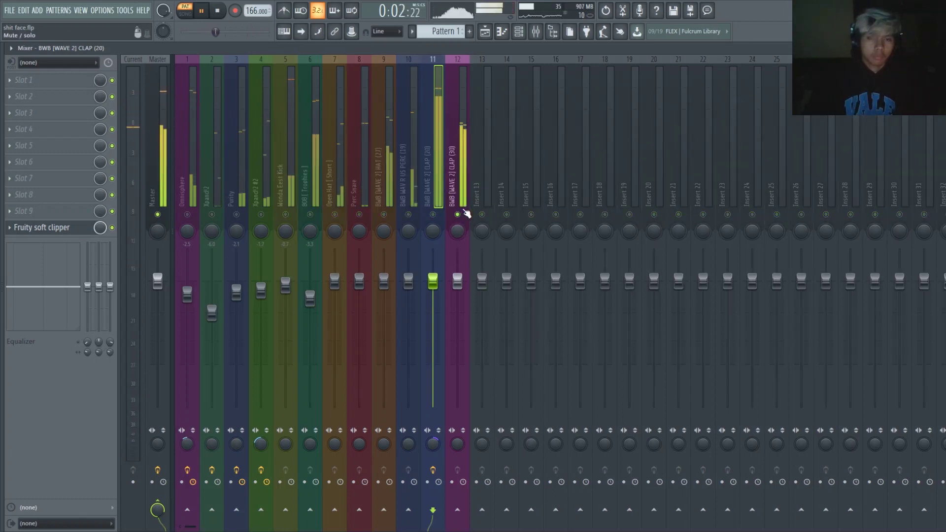
pyautogui.click(462, 201)
pyautogui.moveTo(457, 280); pyautogui.dragTo(433, 289)
pyautogui.click(433, 214)
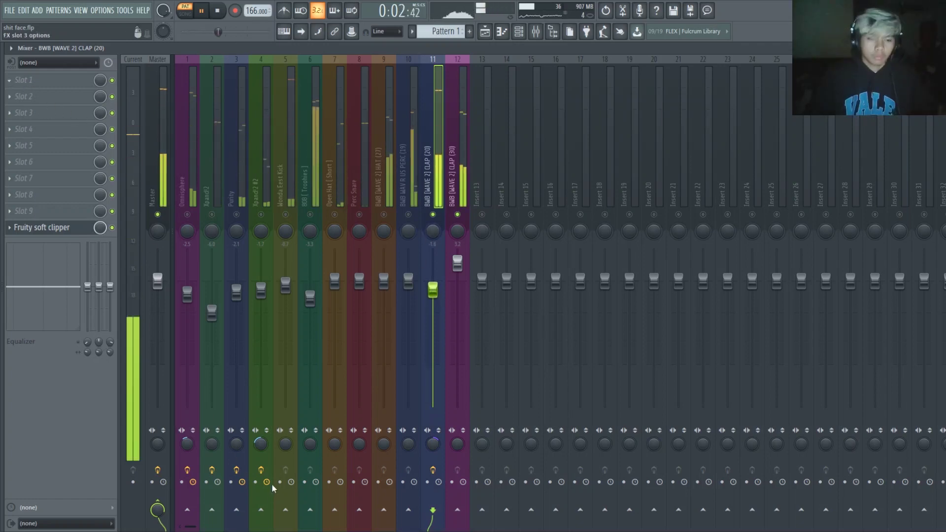
# Add Fruity parametric EQ 2 to CLAP (20) using the 20Hz + 18kHz cut preset, raising the low cut and lowering the high cut to about 8.3 kHz.
pyautogui.click(317, 269)
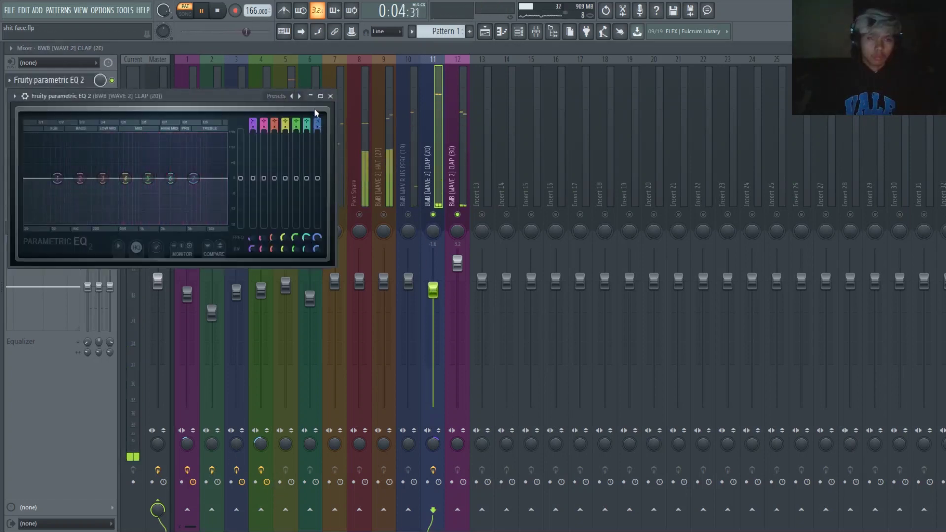
pyautogui.click(299, 96)
pyautogui.moveTo(24, 178); pyautogui.dragTo(99, 178)
pyautogui.moveTo(225, 178); pyautogui.dragTo(196, 178)
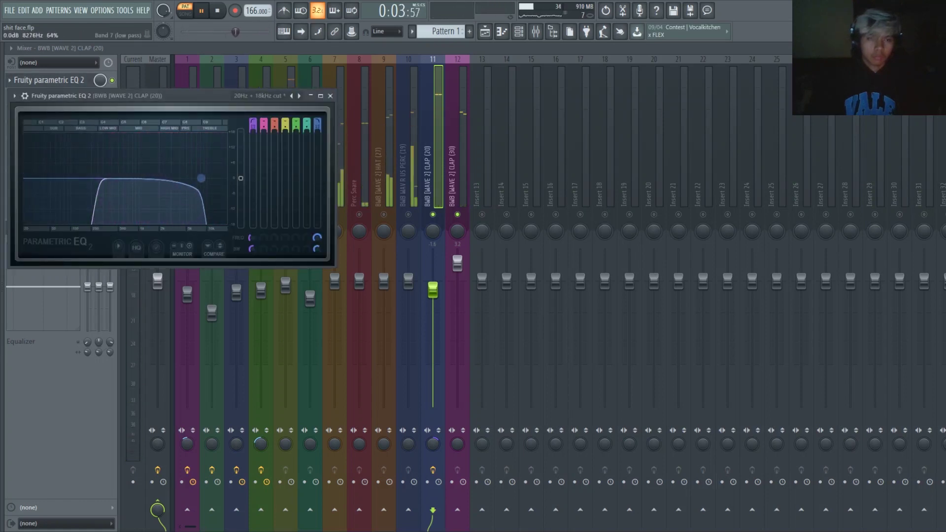
pyautogui.click(331, 95)
# Unmute the hat, percussion, Perc Snare, Open Hat and 808 mixer tracks, and raise BWB [WAVE 2] CLAP (20) to 1.2 dB.
pyautogui.click(384, 214)
pyautogui.click(359, 215)
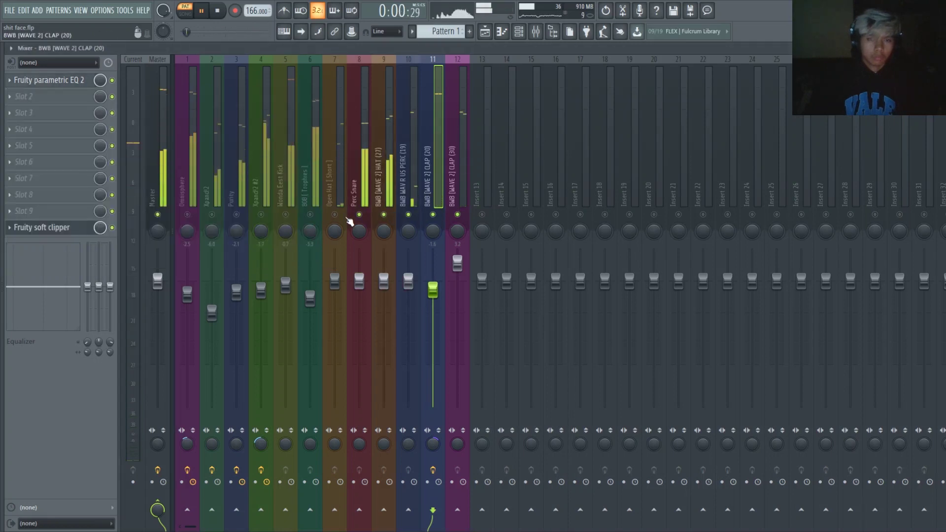
pyautogui.click(335, 214)
pyautogui.click(310, 214)
pyautogui.moveTo(430, 288); pyautogui.dragTo(427, 278)
pyautogui.scroll(1, 428, 280)
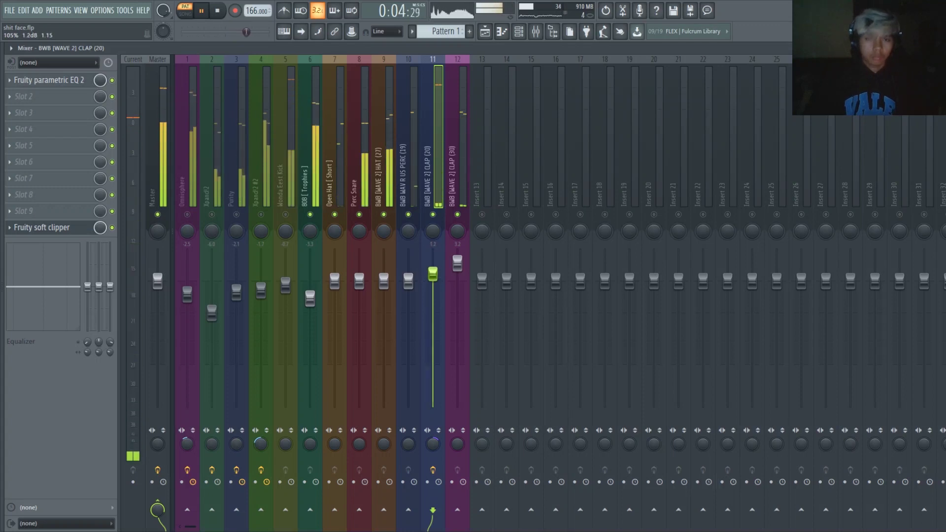
# Unmute Wonda Eest Kick, add Fruity soft clipper in its slot 9, and raise the kick slightly and the 808 to -2.8 dB.
pyautogui.click(285, 215)
pyautogui.click(53, 218)
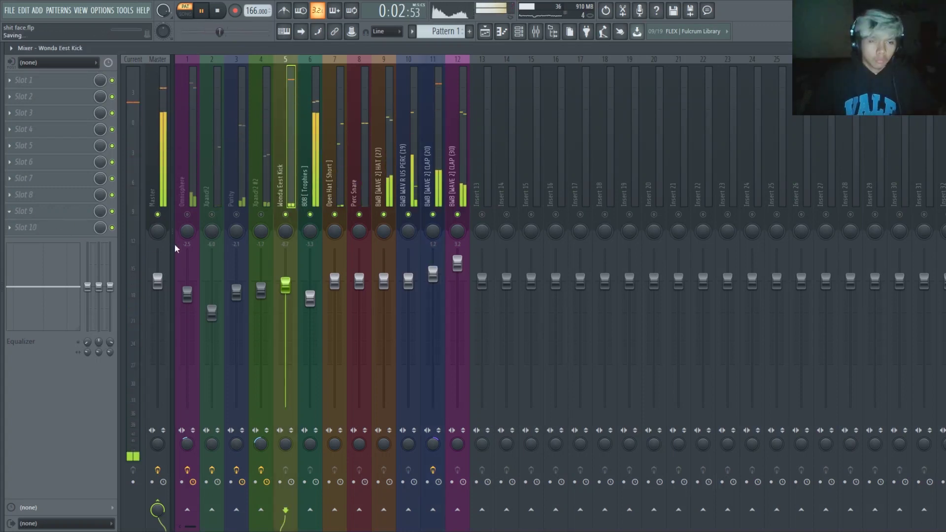
pyautogui.click(174, 243)
pyautogui.click(199, 149)
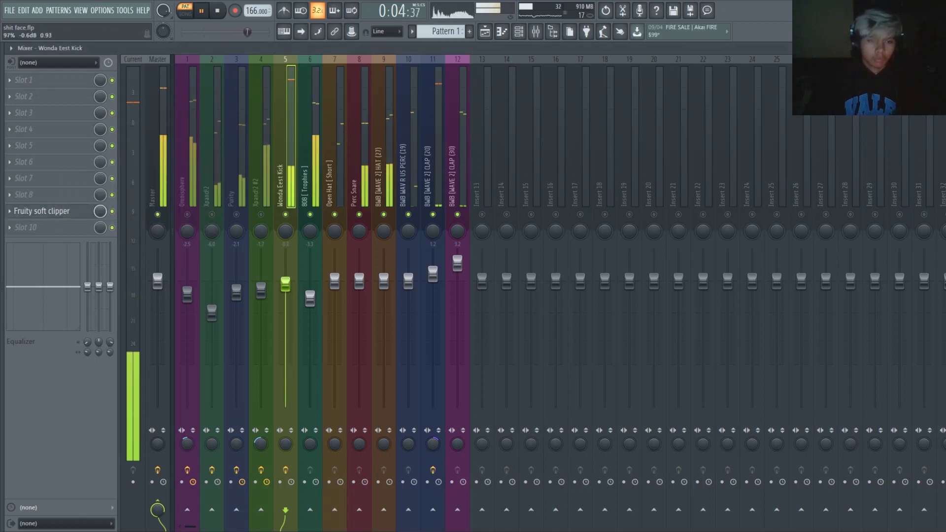
pyautogui.moveTo(287, 286); pyautogui.dragTo(310, 296)
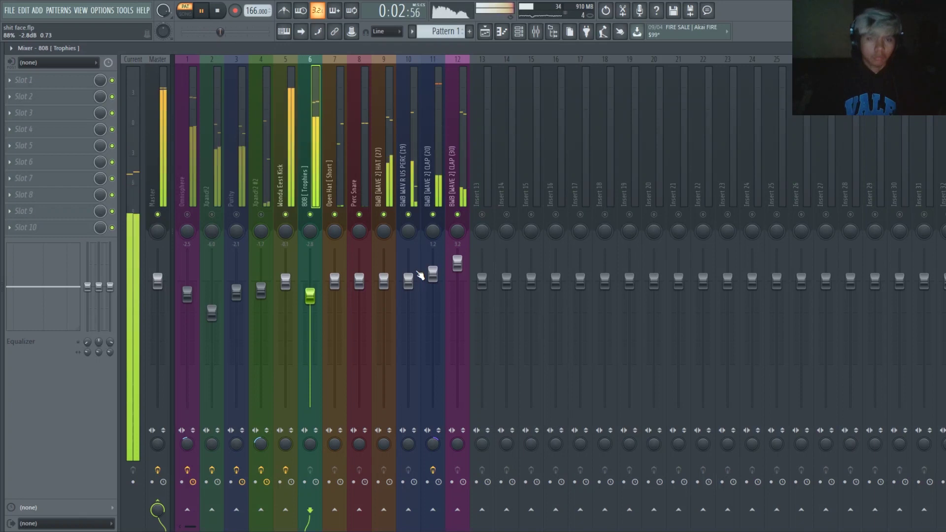
# Unmute the melody tracks, lower the Open Hat, Perc Snare, HAT (27), Xpand!2, Purity and CLAP (20) faders, and raise Xpand!2 #2 to -1.3 dB.
pyautogui.moveTo(335, 281); pyautogui.dragTo(383, 301)
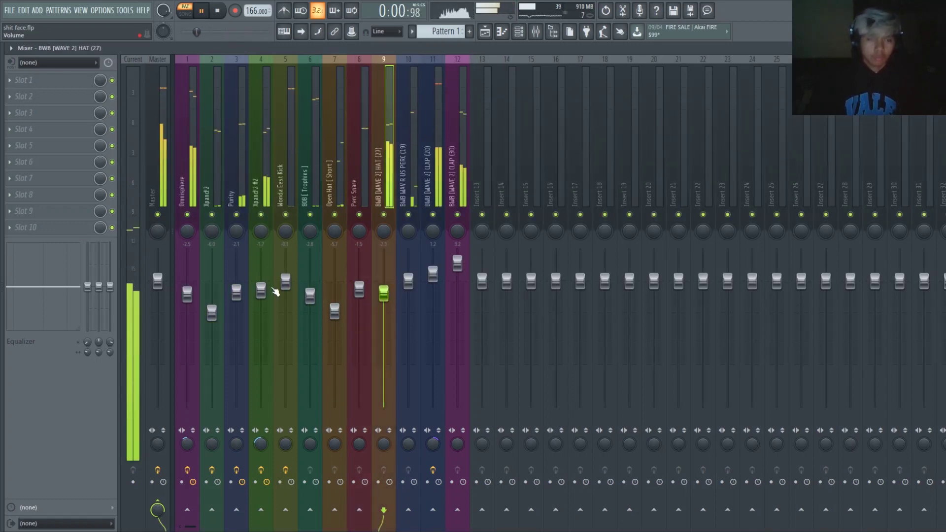
pyautogui.moveTo(236, 292)
pyautogui.mouseDown()
pyautogui.moveTo(236, 310)
pyautogui.moveTo(212, 322)
pyautogui.moveTo(236, 308)
pyautogui.mouseUp()
pyautogui.click(236, 310)
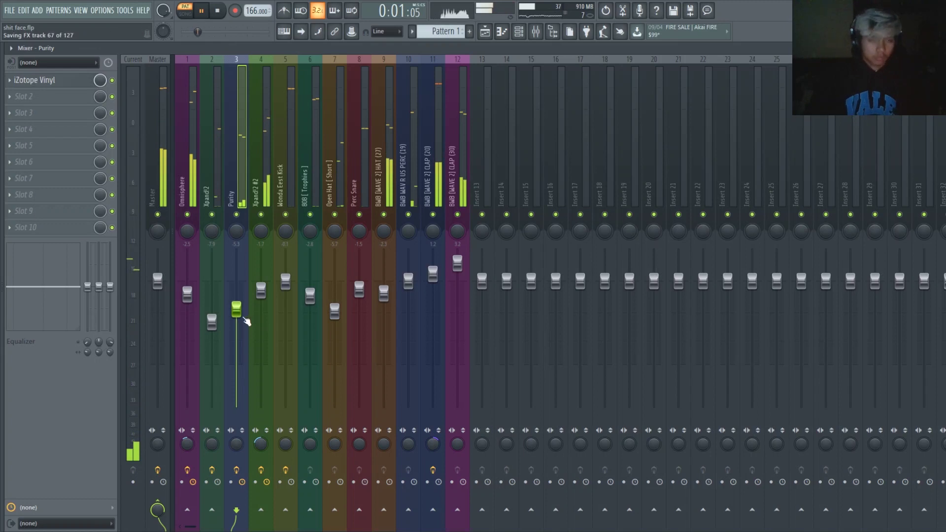
pyautogui.moveTo(261, 291); pyautogui.dragTo(260, 287)
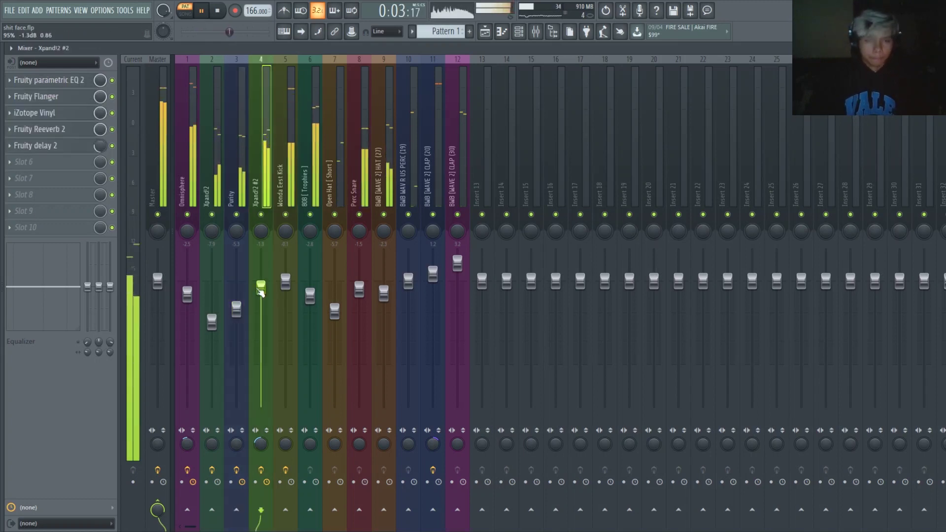
pyautogui.click(443, 145)
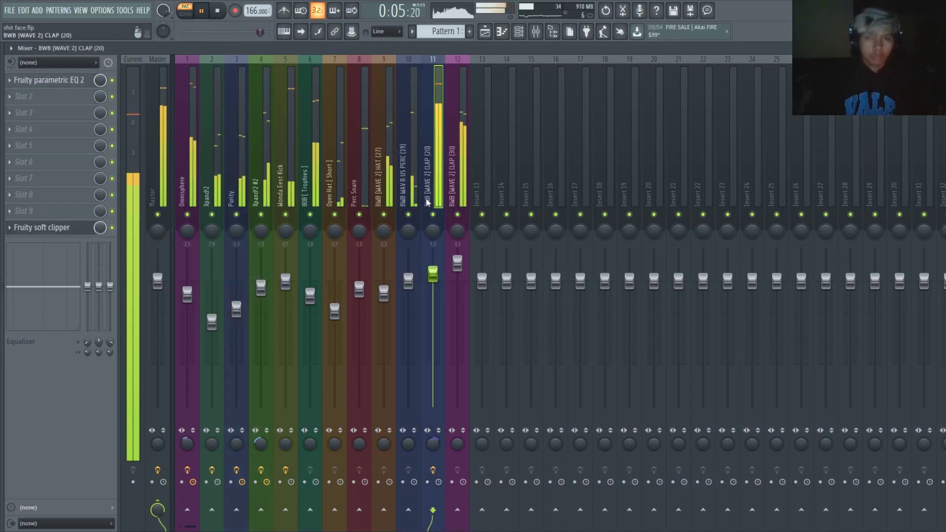
pyautogui.moveTo(433, 275); pyautogui.dragTo(433, 279)
# Show the playlist and delete the four Pattern 1 clips from Track 2.
pyautogui.click(521, 32)
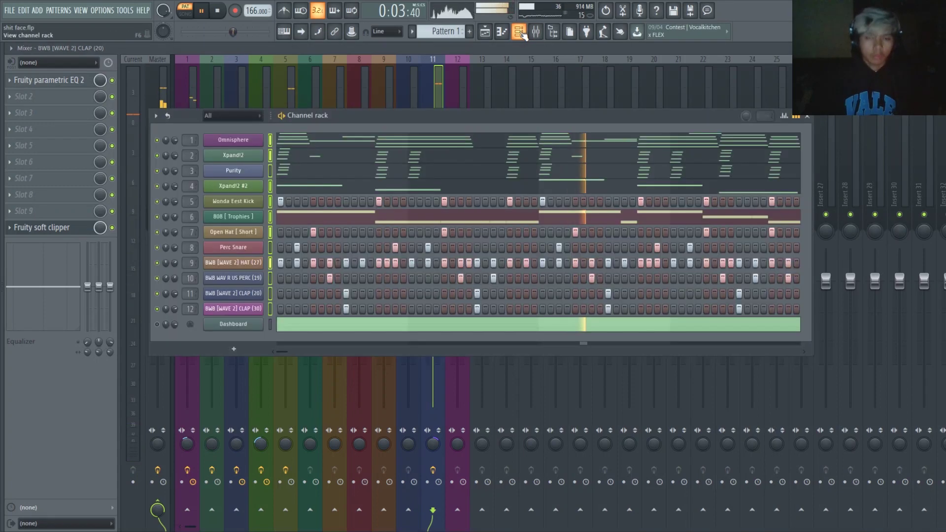
pyautogui.click(521, 32)
pyautogui.click(485, 31)
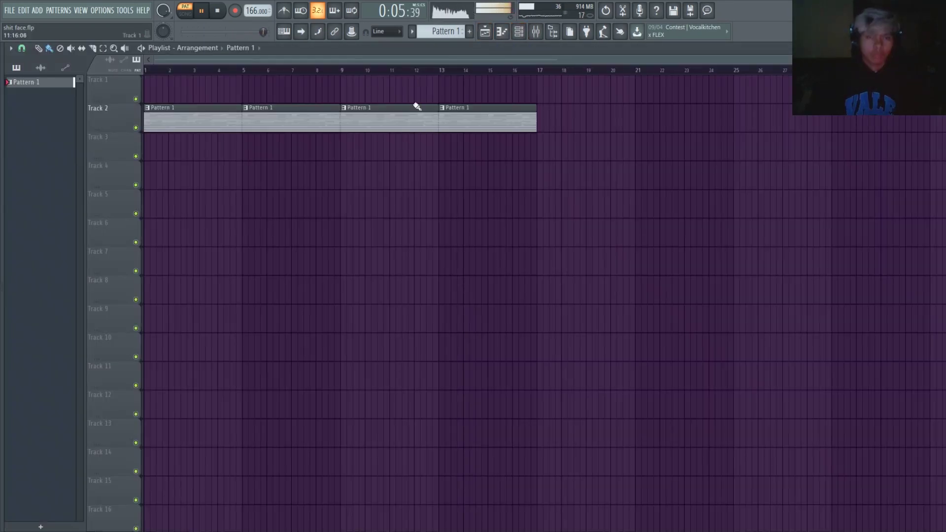
pyautogui.rightClick(454, 118)
pyautogui.rightClick(389, 119)
pyautogui.rightClick(291, 120)
pyautogui.rightClick(231, 118)
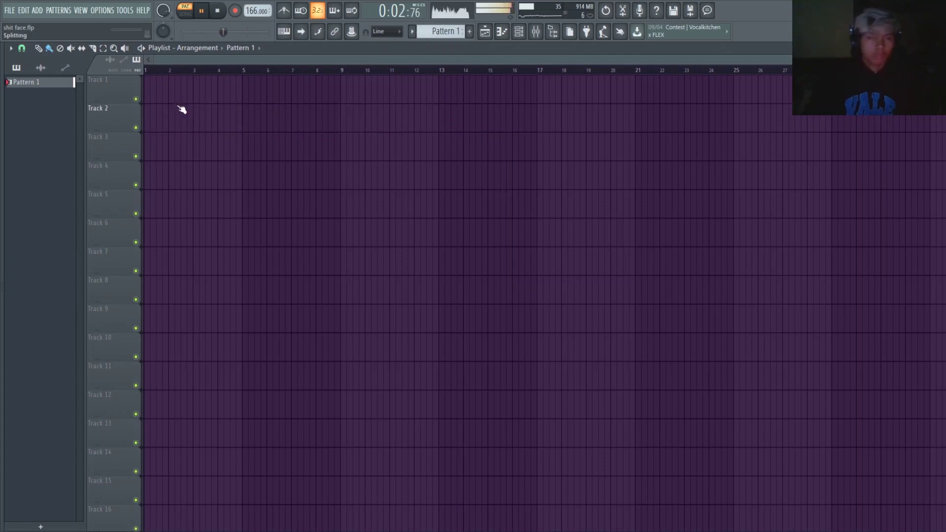
# Split Pattern 1 by channel and arrange the separate instrument patterns across playlist tracks 1 to 12.
pyautogui.press('F7')
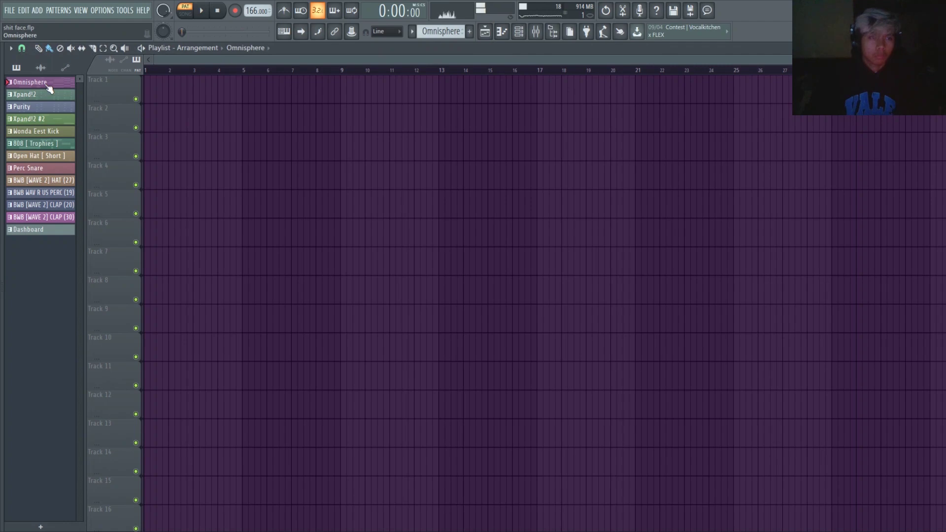
pyautogui.click(40, 217)
pyautogui.moveTo(182, 105); pyautogui.dragTo(151, 101)
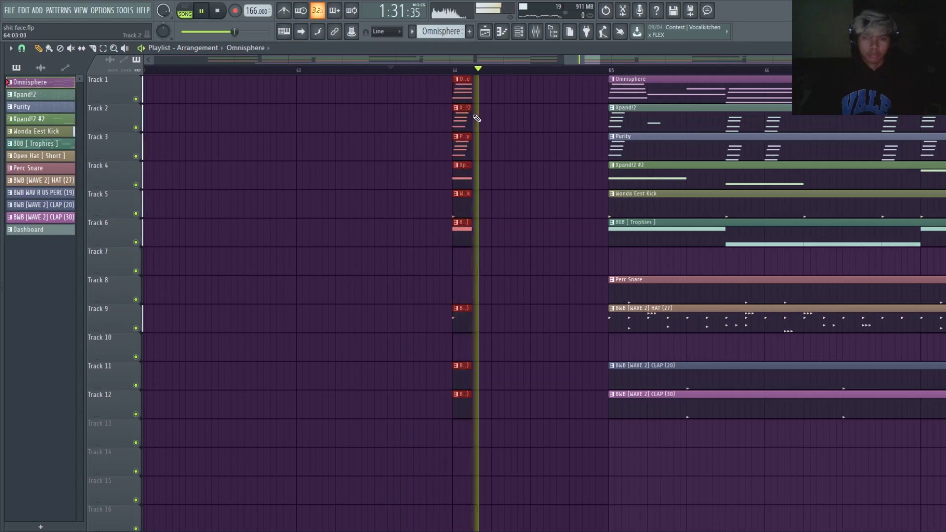
# Lengthen the short clip group at bar 64 to four steps and copy it to step 7, leaving out the Xpand!2 #2 clip.
pyautogui.moveTo(477, 118)
pyautogui.mouseDown()
pyautogui.moveTo(473, 111)
pyautogui.moveTo(501, 124)
pyautogui.moveTo(491, 126)
pyautogui.mouseUp()
pyautogui.press('space')
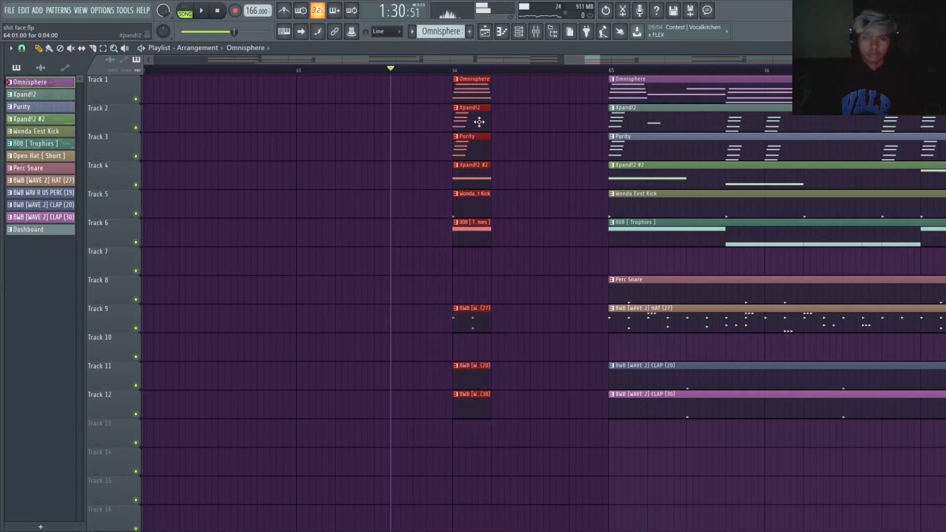
pyautogui.press('space')
pyautogui.press('space')
pyautogui.moveTo(477, 156); pyautogui.dragTo(536, 157)
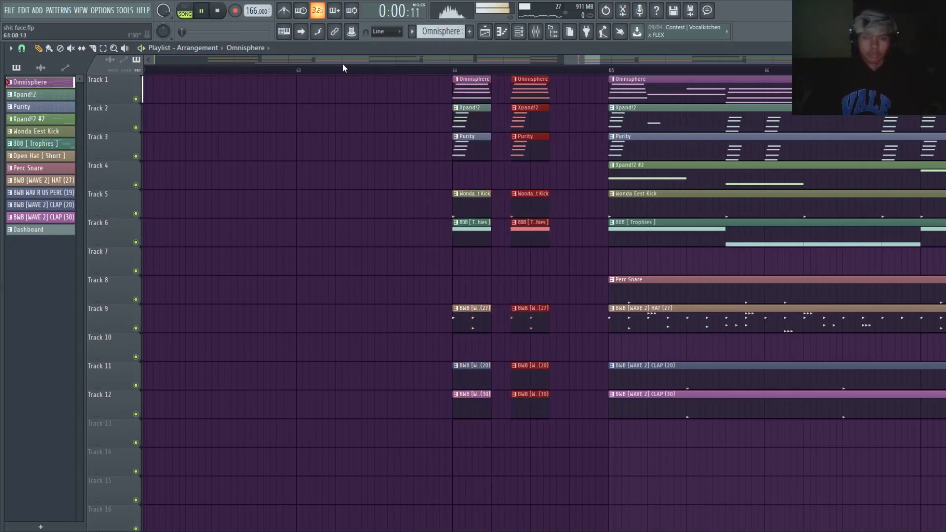
# Copy the four-step clip group to step 13 of bar 64 and play back the stutter into bar 65.
pyautogui.click(305, 72)
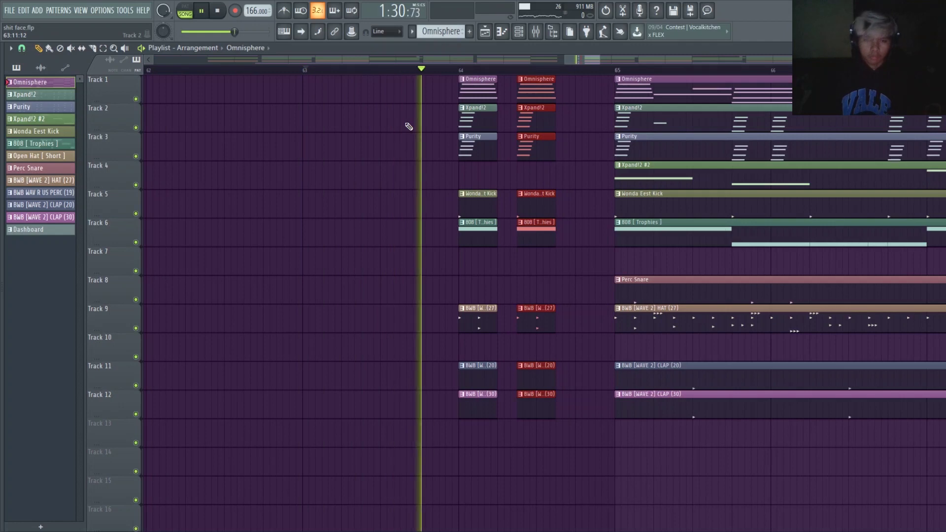
pyautogui.press('space')
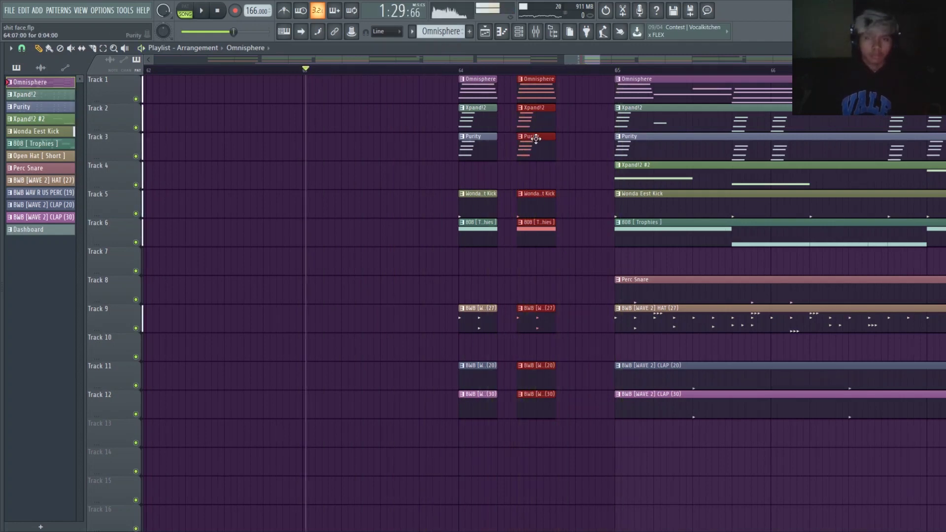
pyautogui.scroll(3, 536, 139)
pyautogui.moveTo(565, 138); pyautogui.dragTo(651, 139)
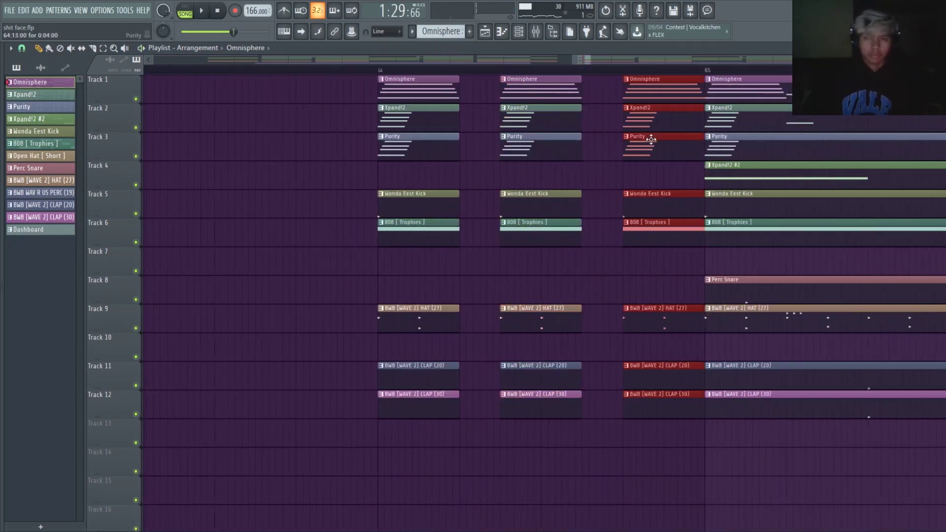
pyautogui.scroll(-3, 651, 140)
pyautogui.press('space')
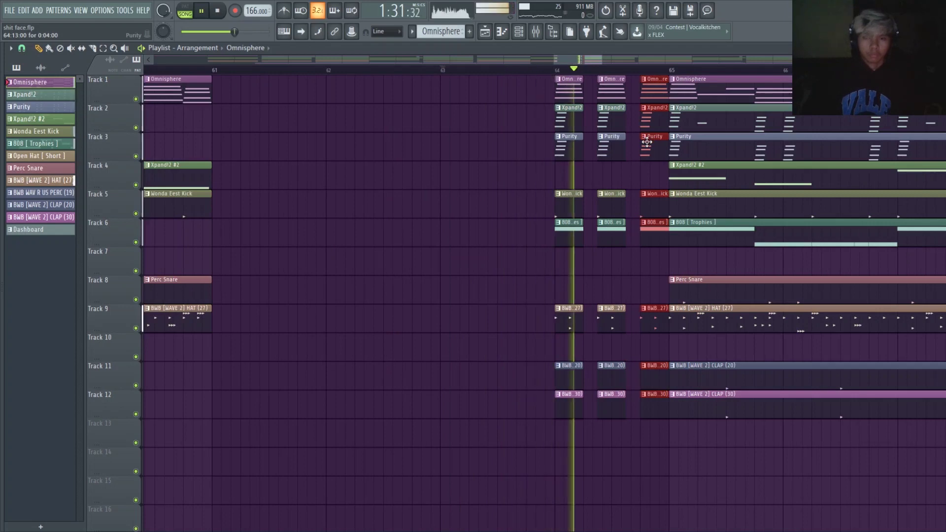
pyautogui.scroll(-3, 445, 142)
pyautogui.press('space')
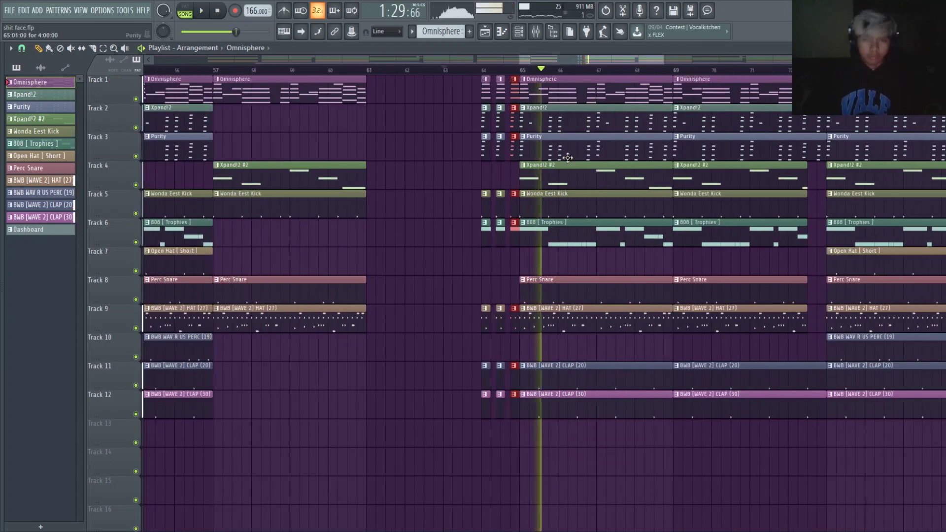
# Duplicate the Omnisphere, Xpand!2 #2, kick, Perc Snare and hat clips from bar 57 to bar 61, trimming the copies to end just before bar 64.
pyautogui.moveTo(381, 75); pyautogui.dragTo(314, 332)
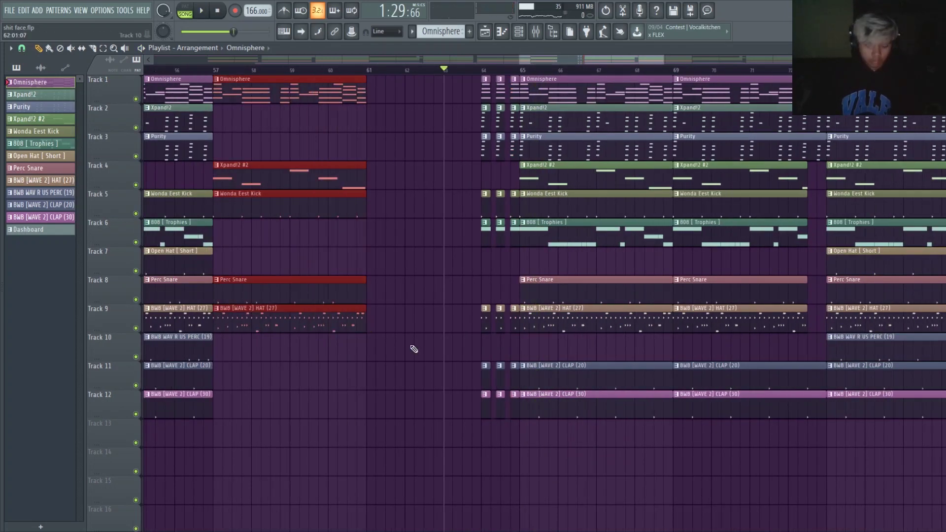
pyautogui.hotkey('ctrl', 'b')
pyautogui.press('space')
pyautogui.moveTo(475, 312); pyautogui.dragTo(478, 314)
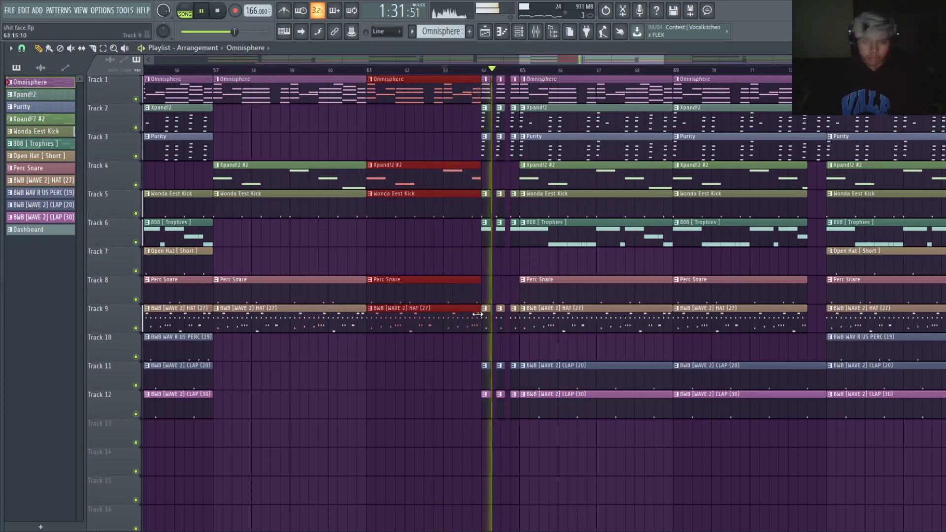
pyautogui.click(570, 262)
pyautogui.rightClick(570, 262)
pyautogui.press('space')
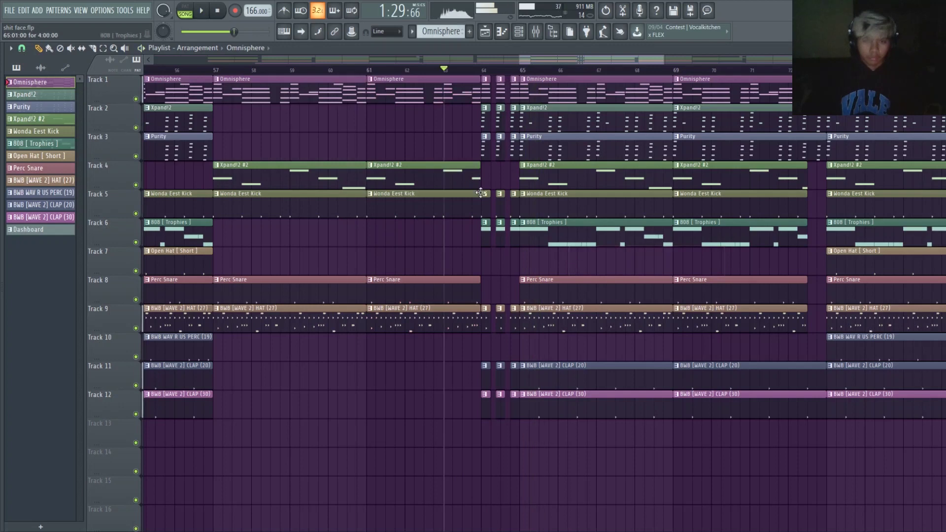
pyautogui.press('space')
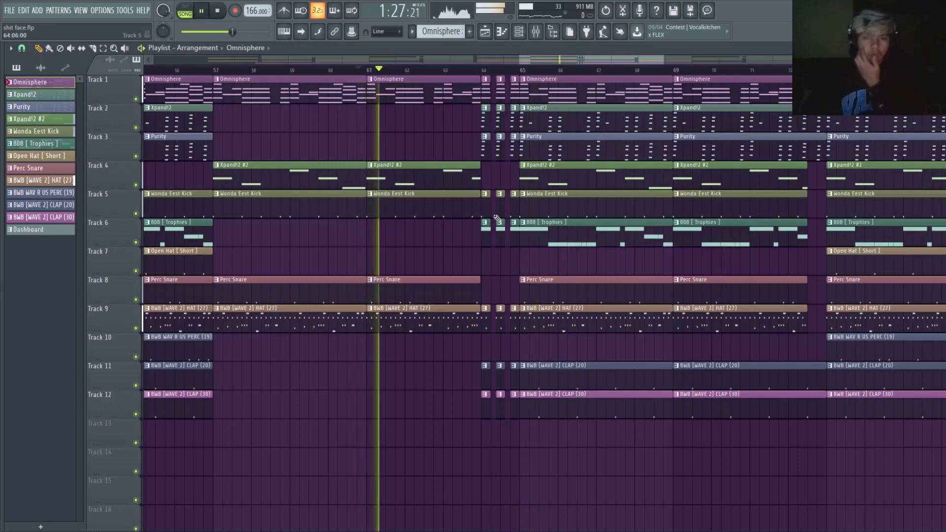
# Delete the three short 808 [ Trophies ] clips and the three short BWB [WAVE 2] HAT (27) clips in bar 64.
pyautogui.scroll(3, 489, 245)
pyautogui.rightClick(485, 241)
pyautogui.rightClick(510, 241)
pyautogui.rightClick(538, 241)
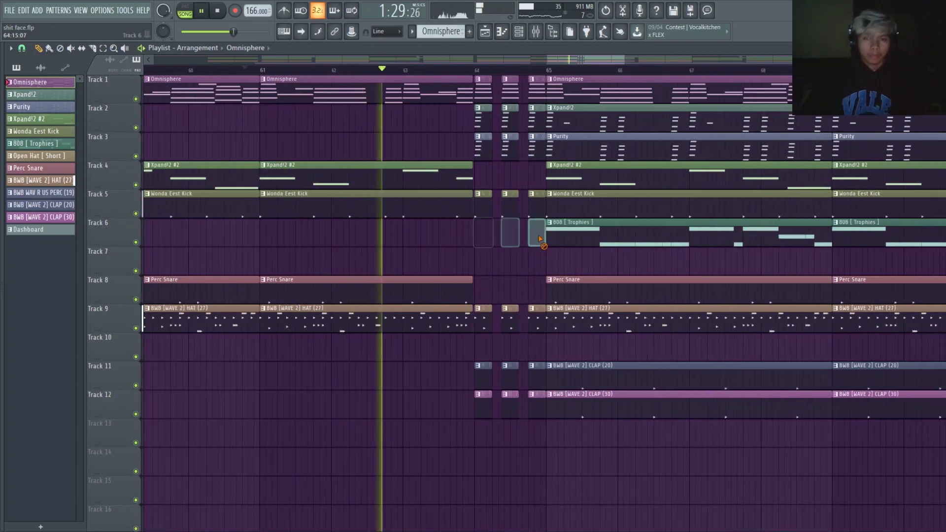
pyautogui.rightClick(532, 311)
pyautogui.rightClick(508, 310)
pyautogui.rightClick(482, 311)
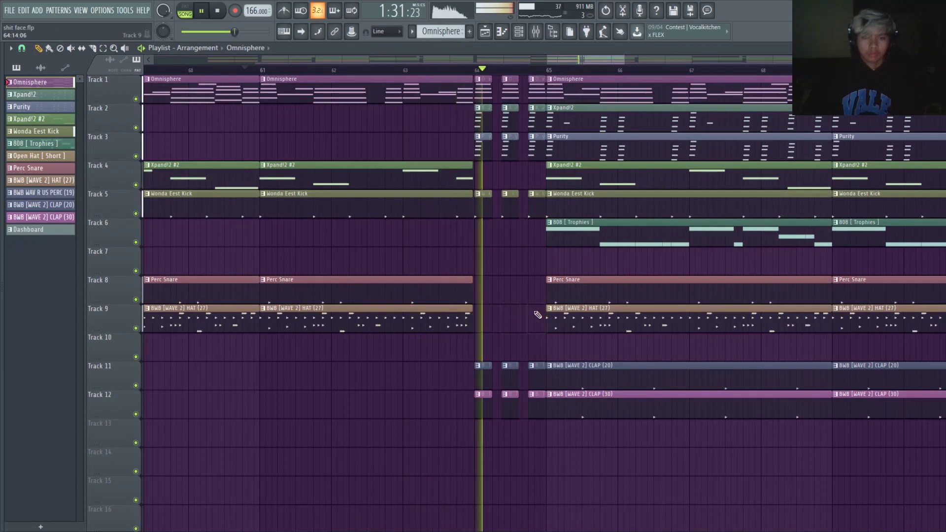
# Delete the three short CLAP (20) clips and the three short CLAP (30) clips in bar 64.
pyautogui.rightClick(483, 370)
pyautogui.rightClick(486, 401)
pyautogui.rightClick(510, 374)
pyautogui.rightClick(510, 401)
pyautogui.rightClick(537, 374)
pyautogui.rightClick(537, 400)
# Add CLAP (20) and CLAP (30) clips in bar 64 leading into bar 65, and play back the transition.
pyautogui.scroll(-3, 525, 388)
pyautogui.moveTo(571, 366); pyautogui.dragTo(567, 440)
pyautogui.moveTo(564, 403); pyautogui.dragTo(630, 438)
pyautogui.press('space')
pyautogui.press('space')
pyautogui.scroll(5, 387, 403)
pyautogui.press('space')
pyautogui.scroll(-4, 364, 406)
pyautogui.press('space')
pyautogui.scroll(3, 662, 282)
pyautogui.click(661, 280)
pyautogui.rightClick(665, 299)
pyautogui.scroll(-2, 644, 245)
# Extend the Omnisphere, Xpand!2 #2, kick, Perc Snare and hat clips from bar 61 to end exactly at the start of bar 64.
pyautogui.scroll(4, 595, 252)
pyautogui.moveTo(496, 80); pyautogui.dragTo(489, 421)
pyautogui.moveTo(502, 323); pyautogui.dragTo(510, 331)
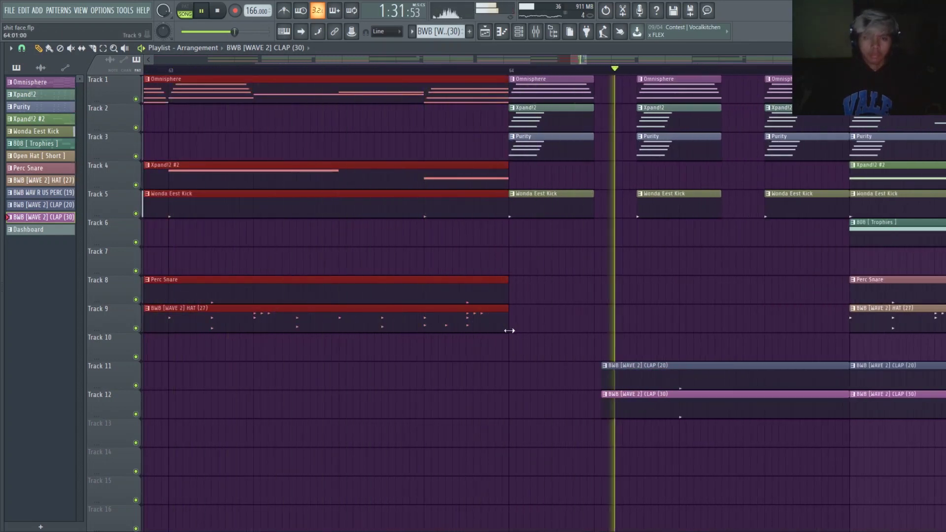
pyautogui.scroll(-3, 619, 321)
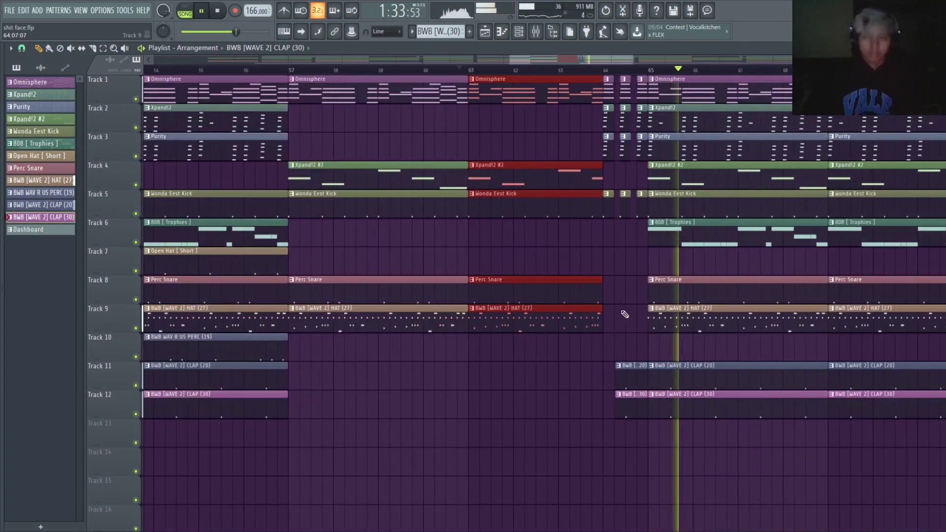
# Delete the short Xpand!2 and Purity clips in bar 64 and replay the section leading into bar 65.
pyautogui.scroll(-3, 618, 311)
pyautogui.scroll(4, 602, 197)
pyautogui.press('space')
pyautogui.rightClick(657, 129)
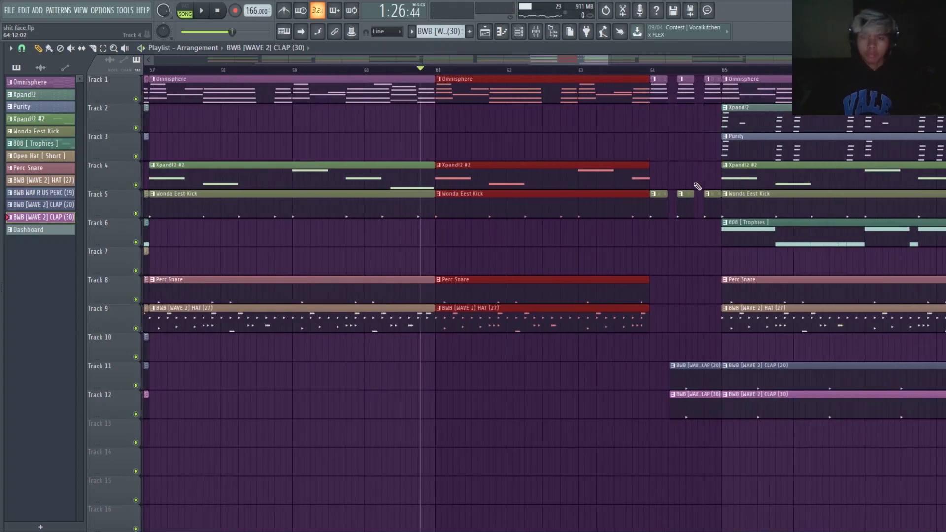
pyautogui.press('space')
# Try an 808 [ Trophies ] clip in bar 64 leading into bar 65.
pyautogui.click(755, 232)
pyautogui.moveTo(622, 236); pyautogui.dragTo(649, 241)
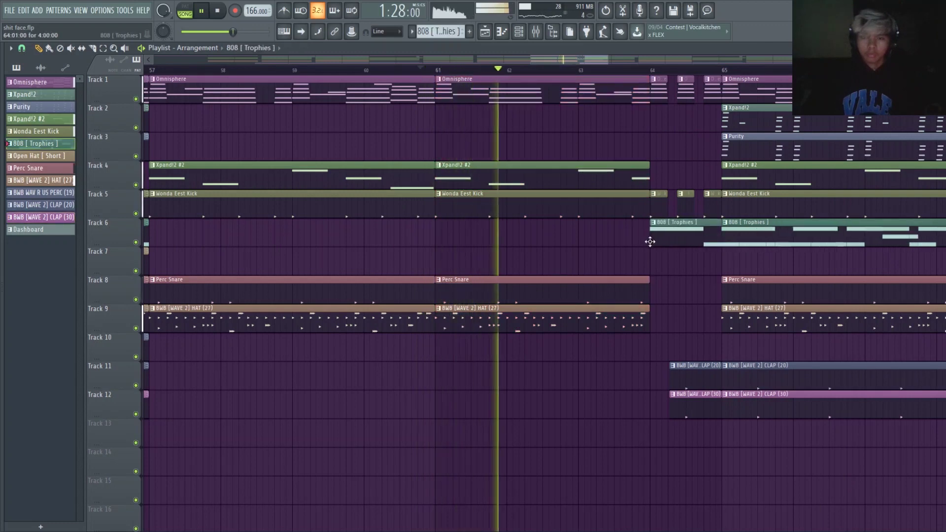
pyautogui.scroll(1, 704, 239)
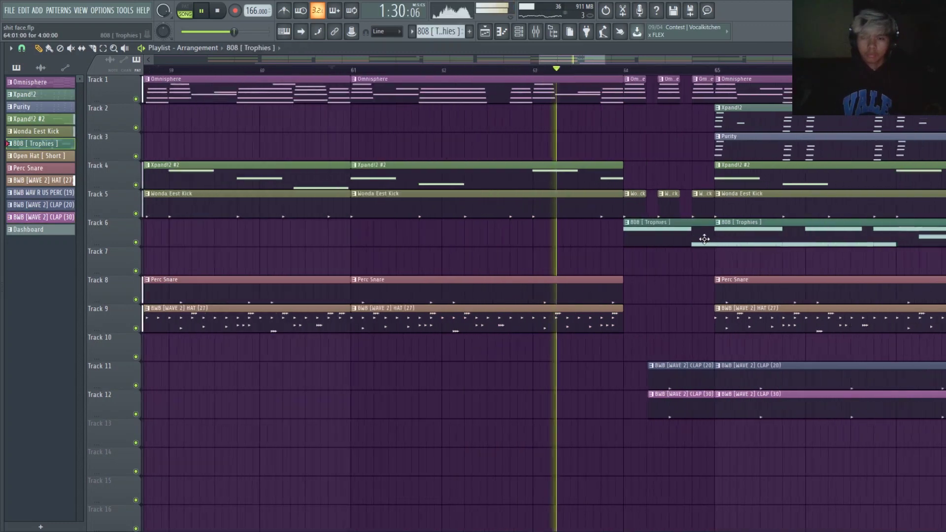
pyautogui.scroll(-1, 705, 239)
pyautogui.rightClick(704, 240)
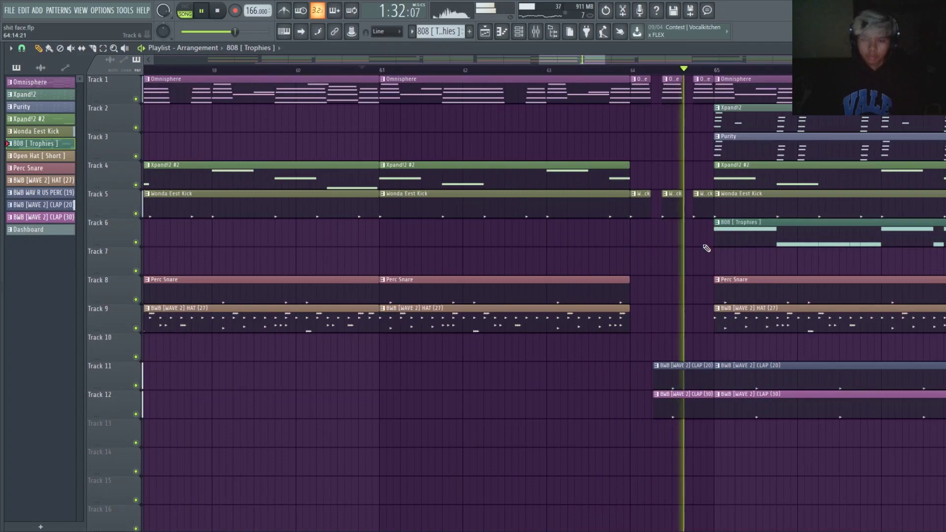
# Restart song playback and open the BWB WAVE 4 CRASHES folder inside the 1BWB - The Wave Vol. 4 kit.
pyautogui.scroll(-8, 706, 248)
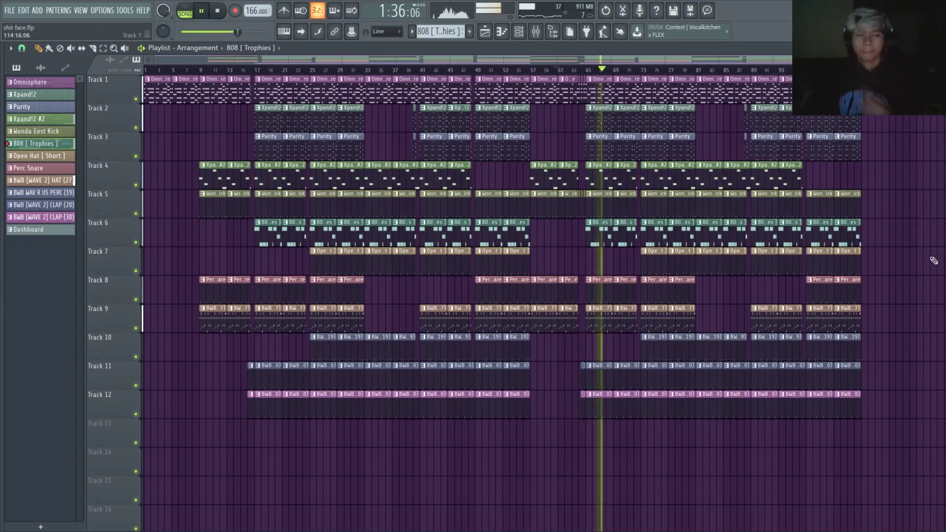
pyautogui.press('space')
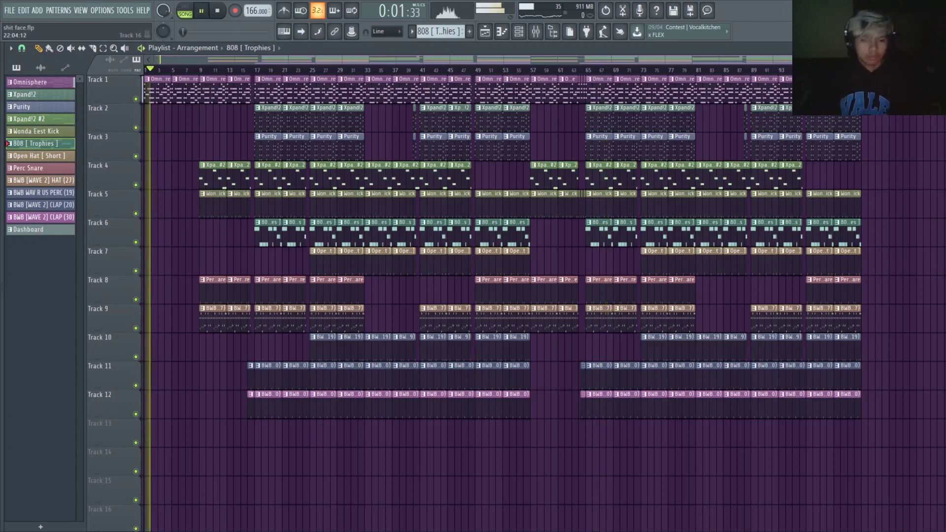
pyautogui.hotkey('alt', 'F8')
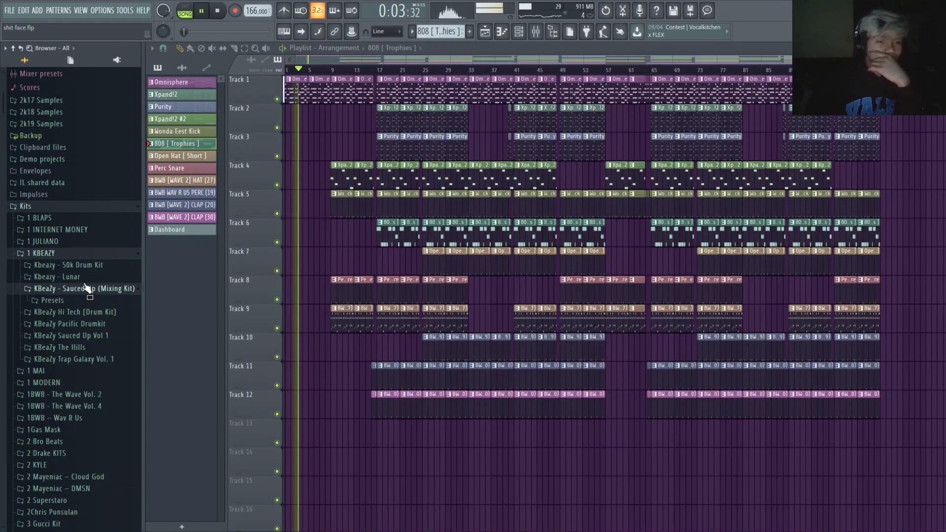
pyautogui.click(69, 253)
pyautogui.click(74, 241)
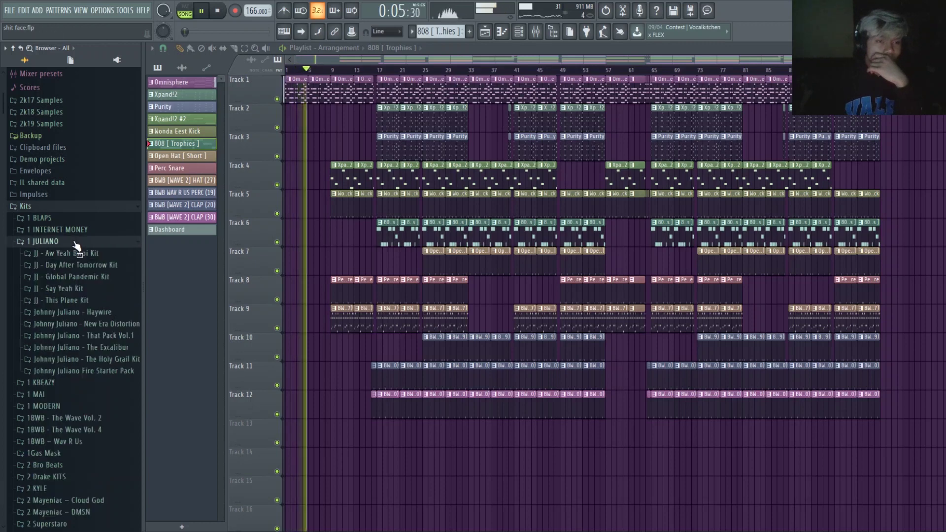
pyautogui.click(82, 429)
pyautogui.click(102, 405)
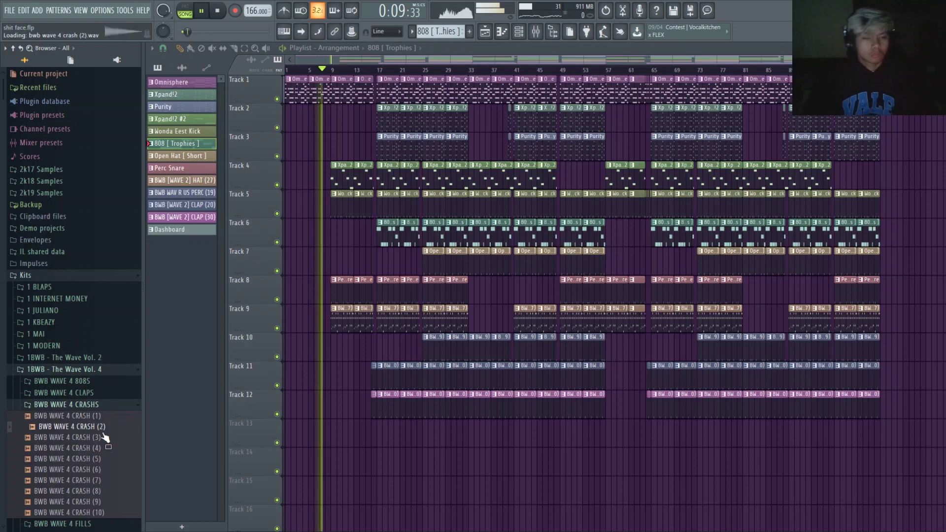
# Audition BWB WAVE 4 CRASH (4) and add it to the playlist on Track 13 at bar 1.
pyautogui.click(96, 448)
pyautogui.moveTo(97, 456); pyautogui.dragTo(104, 459)
pyautogui.moveTo(333, 456); pyautogui.dragTo(170, 433)
pyautogui.press('space')
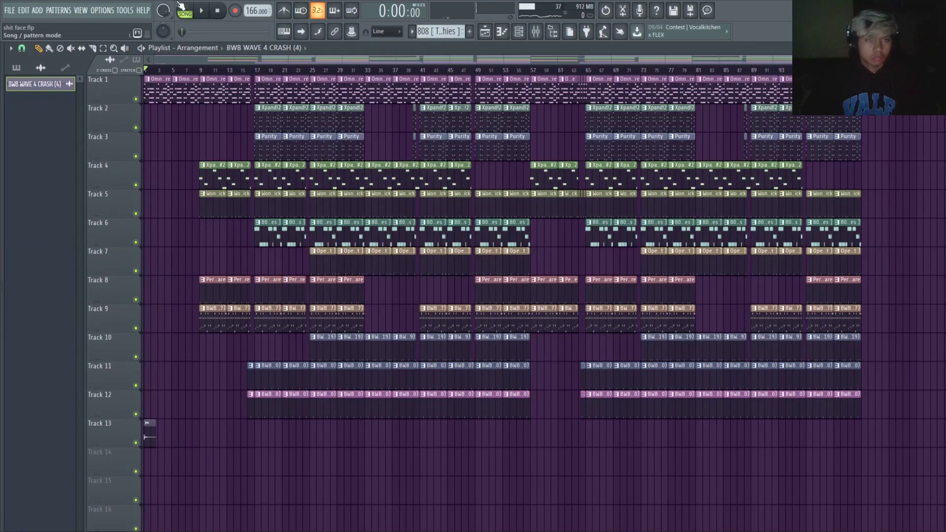
# Place BWB WAVE 4 CRASH (4) clips on Track 13 at bars 9 and 17, and delete the one at bar 1.
pyautogui.scroll(5, 169, 469)
pyautogui.click(302, 444)
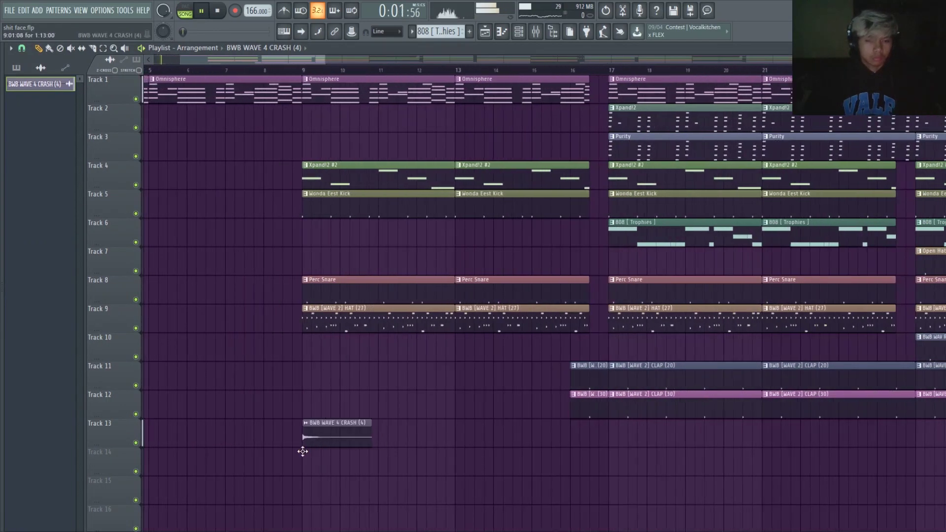
pyautogui.scroll(1, 304, 449)
pyautogui.scroll(-6, 306, 448)
pyautogui.press('space')
pyautogui.rightClick(151, 436)
pyautogui.press('space')
pyautogui.scroll(4, 252, 448)
pyautogui.click(254, 446)
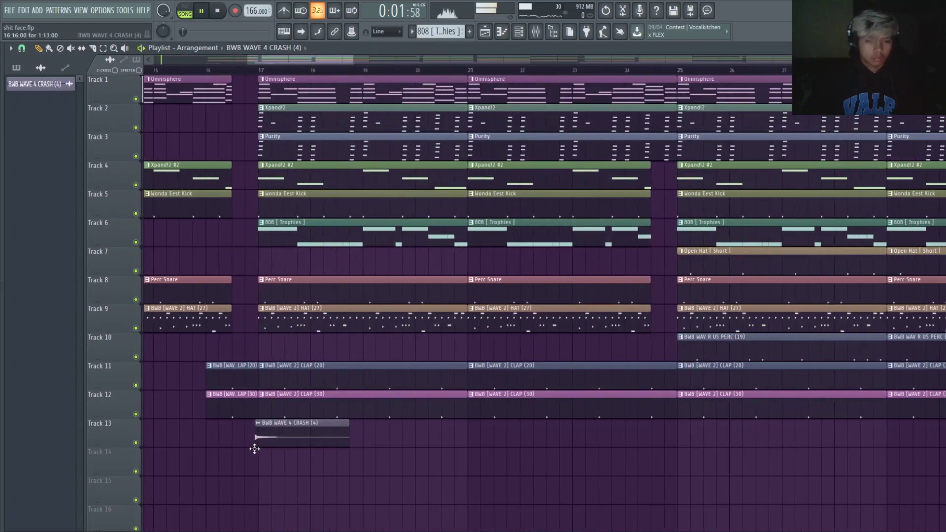
# Duplicate the two crash clips and align the copies to bars 25 and 33.
pyautogui.scroll(-5, 259, 450)
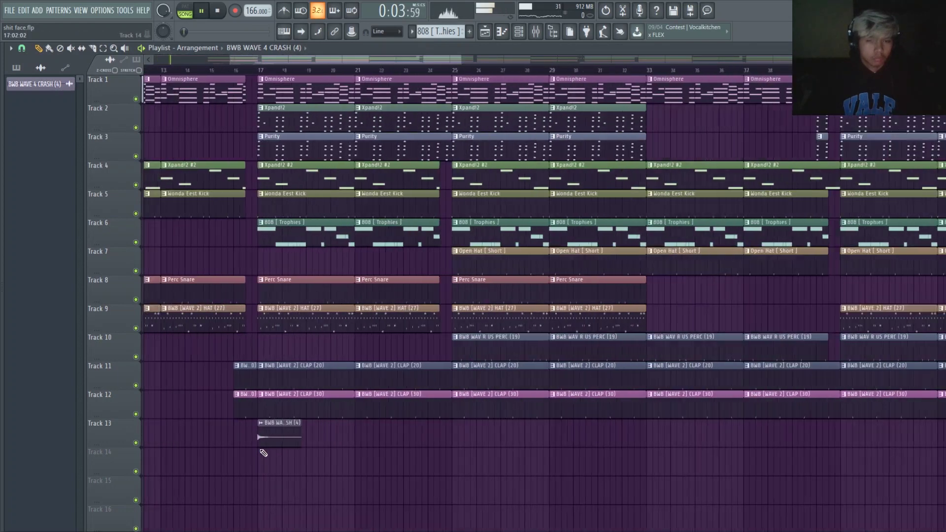
pyautogui.moveTo(318, 418); pyautogui.dragTo(199, 449)
pyautogui.hotkey('ctrl', 'b')
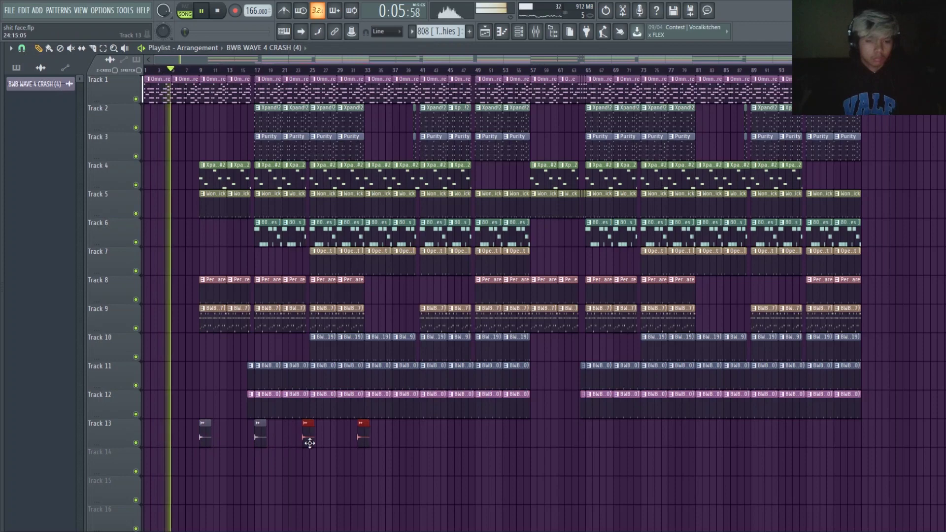
pyautogui.scroll(6, 319, 441)
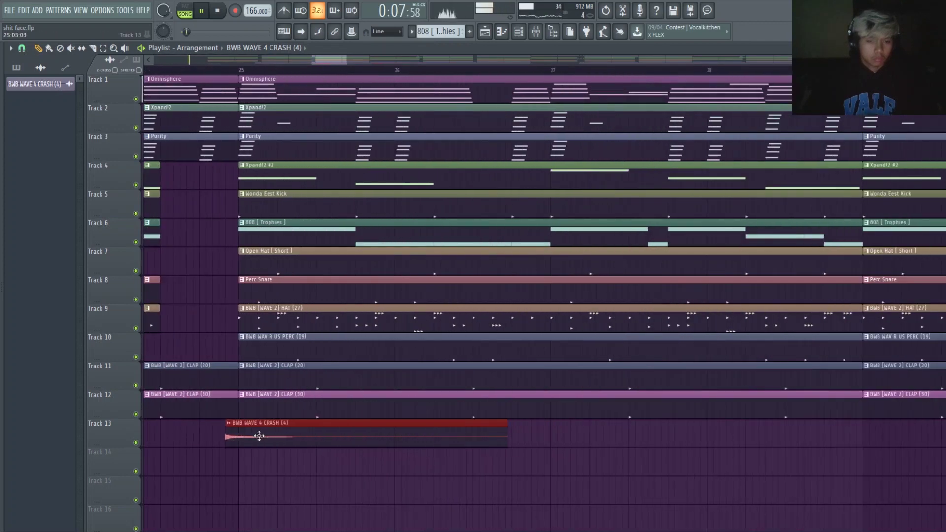
pyautogui.scroll(-6, 273, 441)
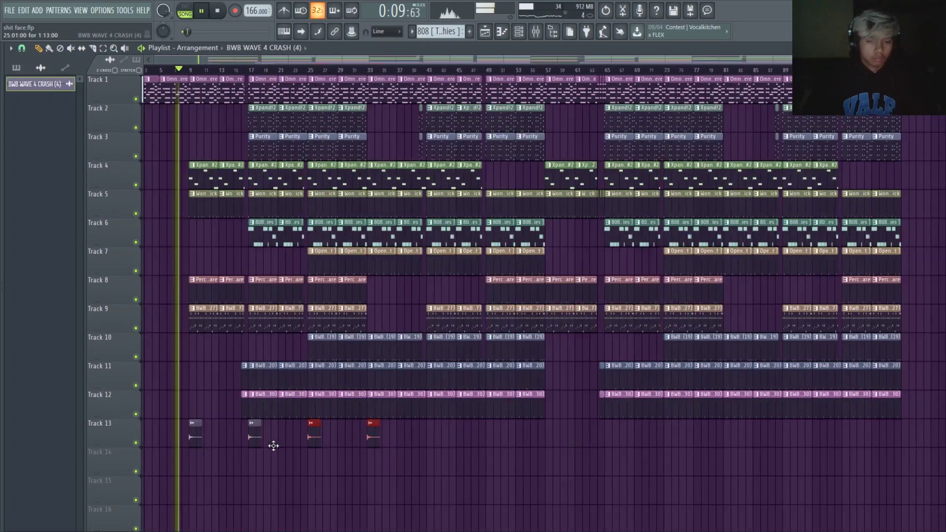
# Copy the four crash clips on Track 13 and align the copies to bars 41, 49, 57 and 65.
pyautogui.moveTo(418, 443); pyautogui.dragTo(429, 419)
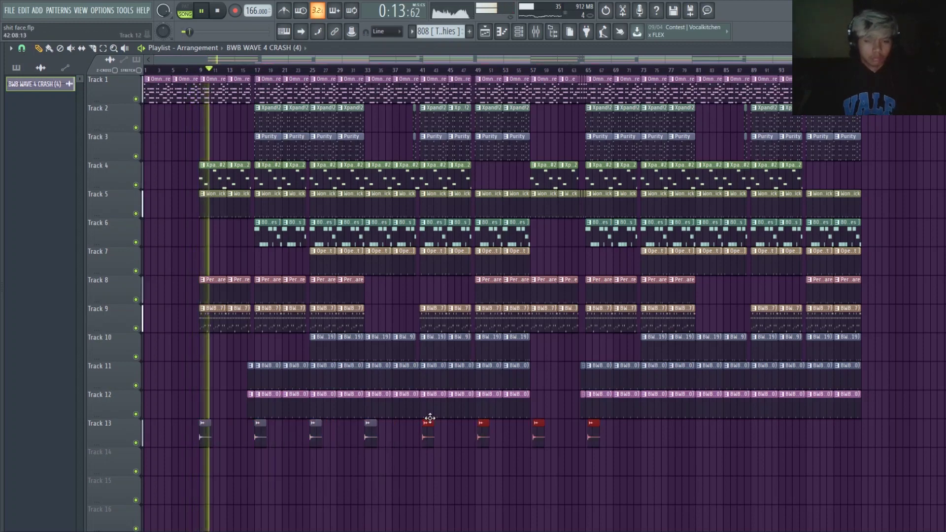
pyautogui.scroll(6, 427, 437)
pyautogui.scroll(3, 415, 438)
pyautogui.scroll(-2, 402, 438)
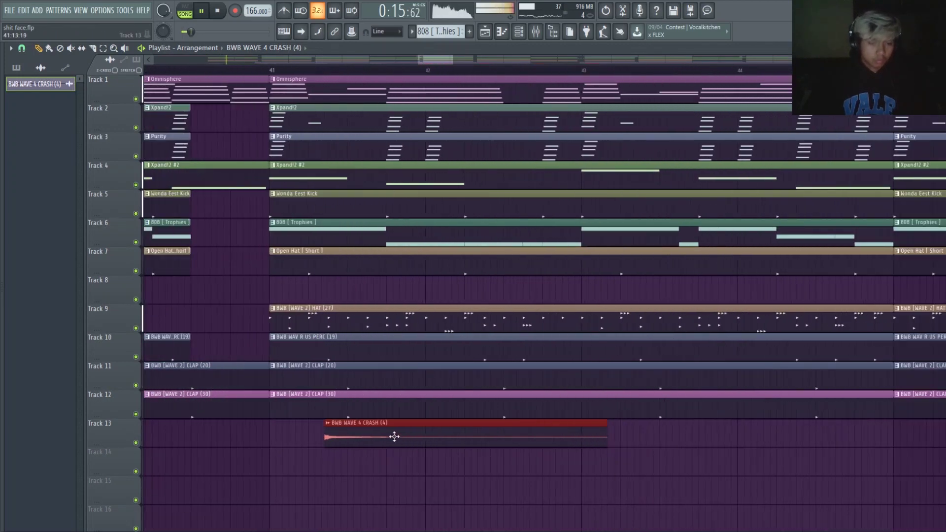
pyautogui.scroll(-8, 340, 436)
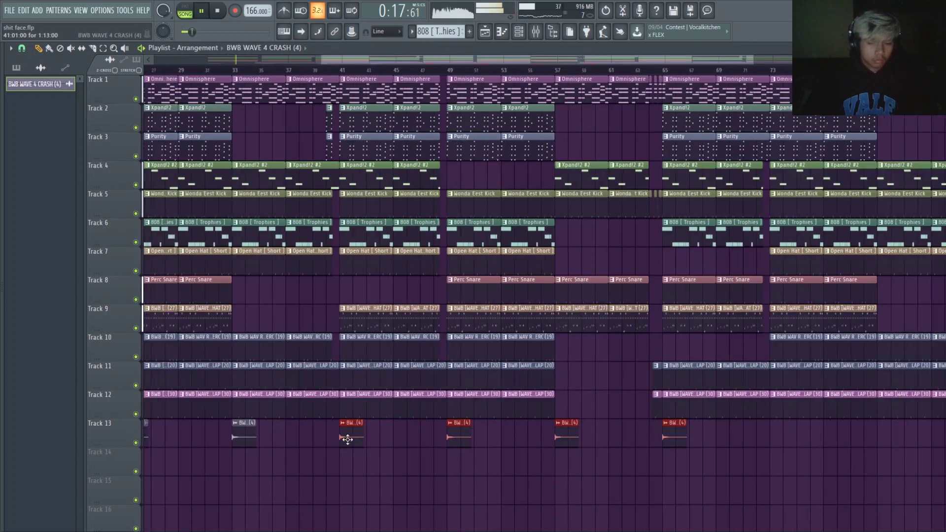
# Duplicate all eight crash clips on Track 13 and align the copies every eight bars starting at bar 73.
pyautogui.moveTo(617, 439); pyautogui.dragTo(202, 439)
pyautogui.hotkey('ctrl', 'b')
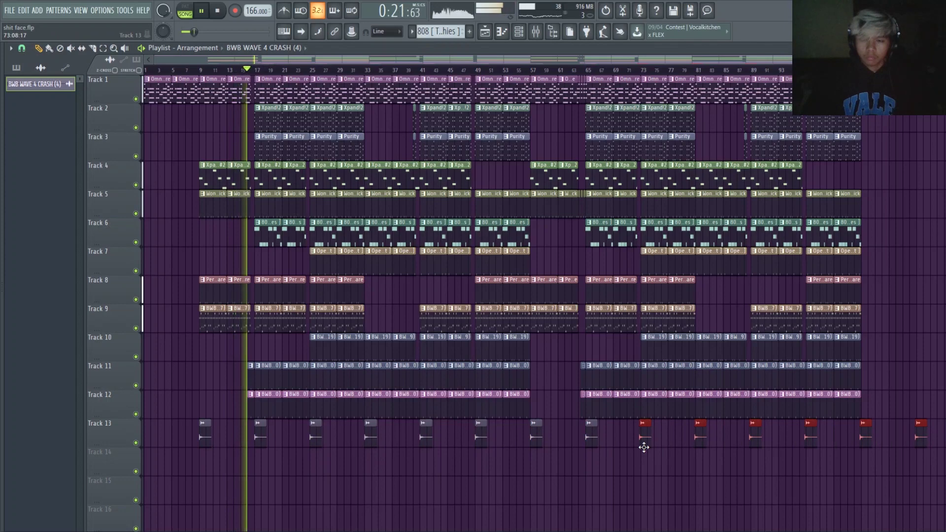
pyautogui.scroll(10, 641, 446)
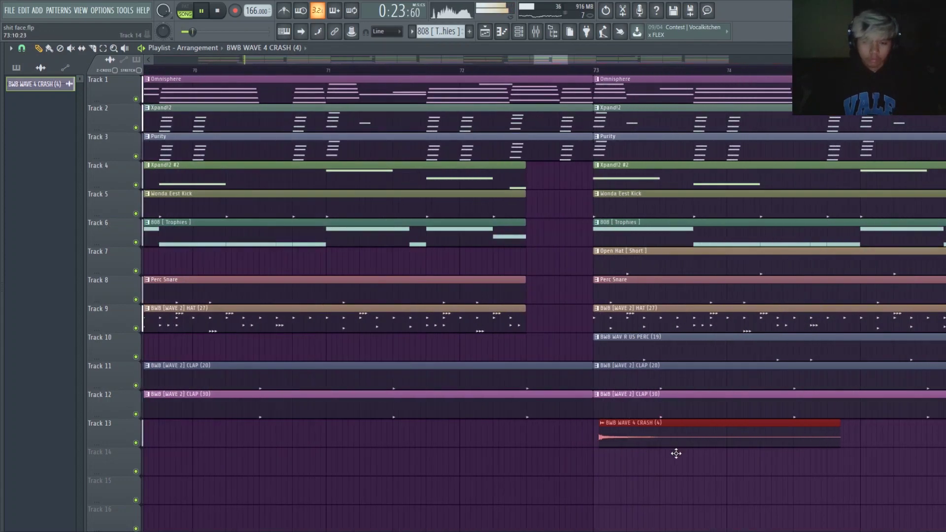
pyautogui.scroll(-10, 670, 453)
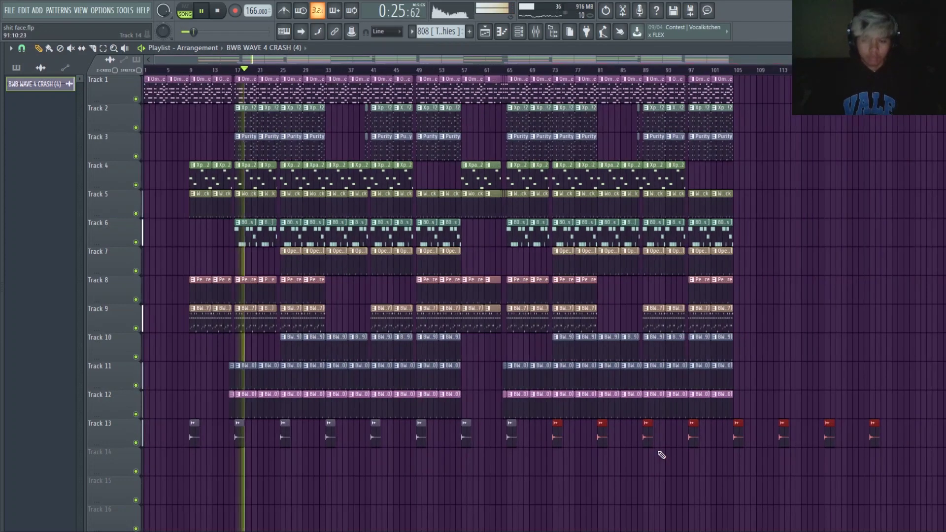
# Delete the last three crash clips on Track 13, at bars 113, 121 and 129.
pyautogui.rightClick(874, 441)
pyautogui.rightClick(829, 440)
pyautogui.rightClick(783, 437)
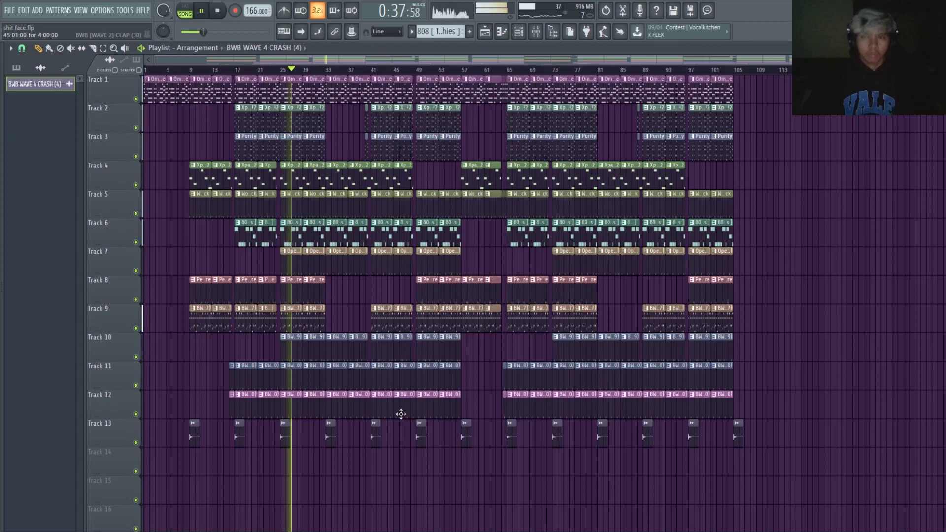
# Copy the clips of bars 9 through 32 to the end of the arrangement, starting exactly at bar 105.
pyautogui.scroll(3, 634, 506)
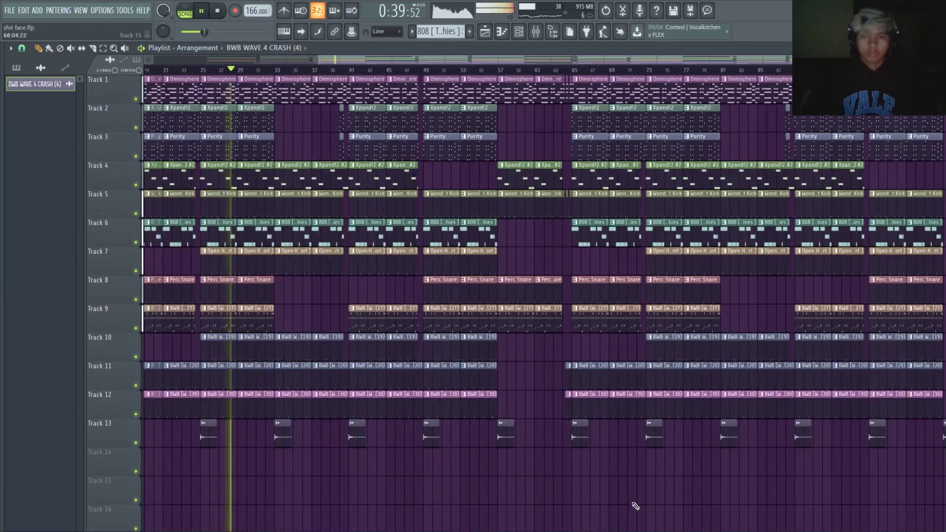
pyautogui.scroll(-2, 685, 504)
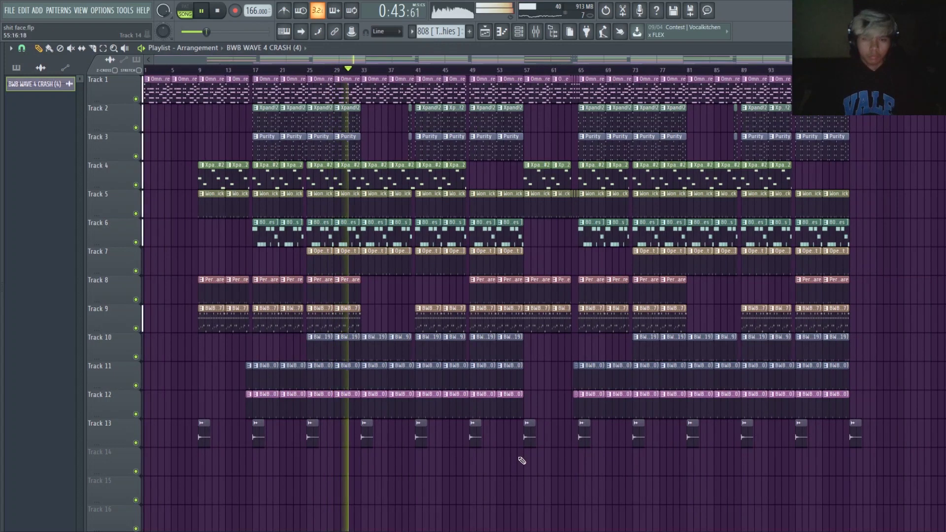
pyautogui.moveTo(355, 474); pyautogui.dragTo(838, 97)
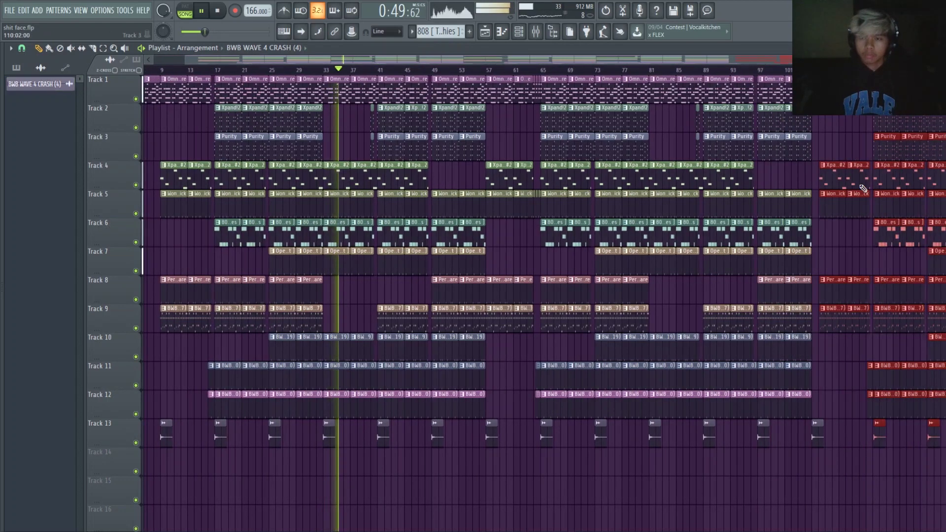
pyautogui.scroll(6, 847, 149)
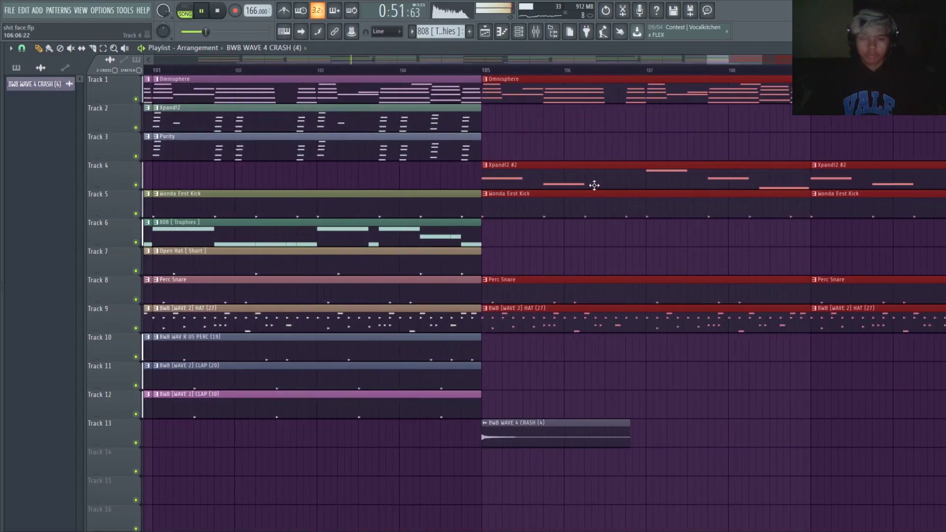
pyautogui.scroll(-8, 599, 191)
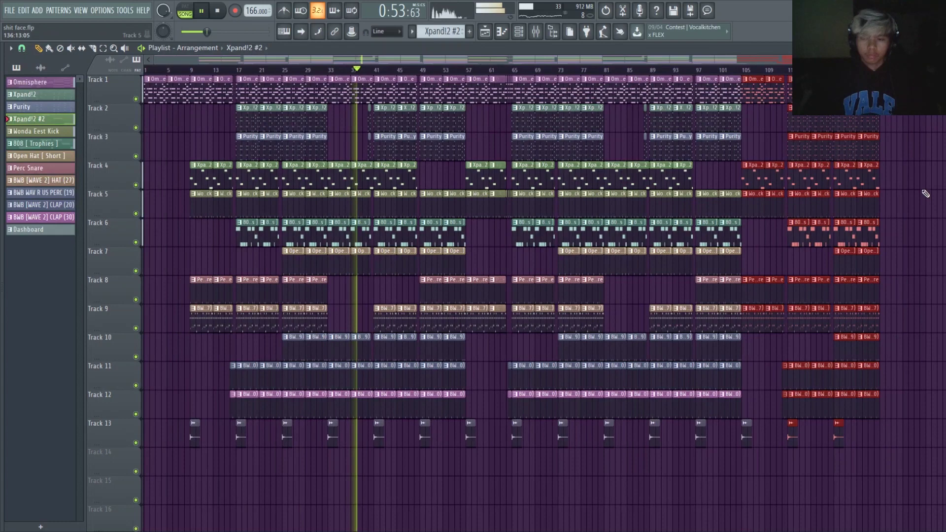
pyautogui.click(926, 195)
pyautogui.moveTo(219, 444); pyautogui.dragTo(143, 131)
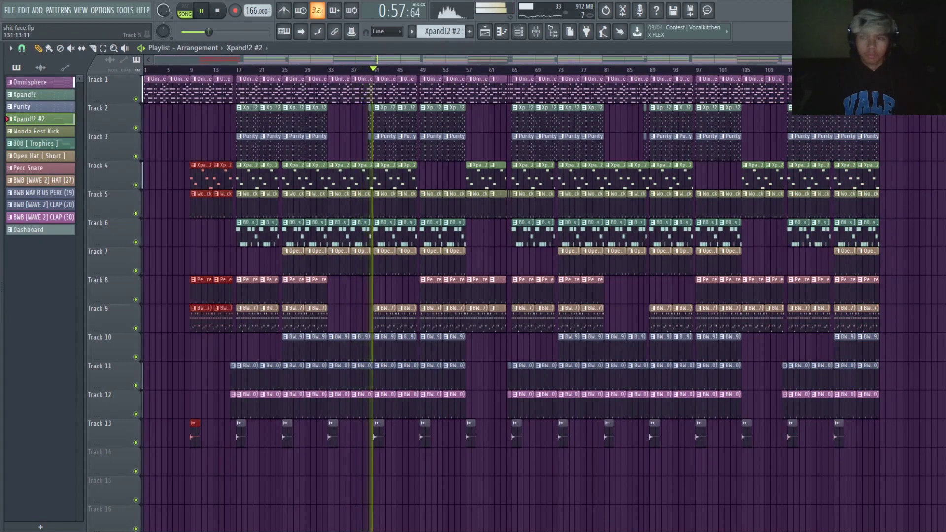
pyautogui.hotkey('ctrl', 'd')
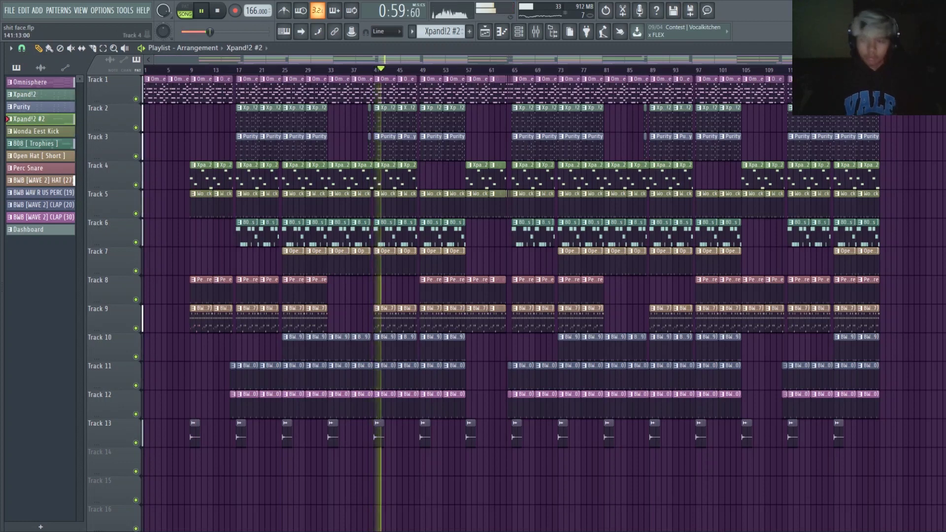
# Duplicate the bars 121 to 128 Xpand!2 #2, PERC (19), Perc Snare and CLAP (30) clips into an outro starting at bar 129.
pyautogui.moveTo(883, 162); pyautogui.dragTo(848, 185)
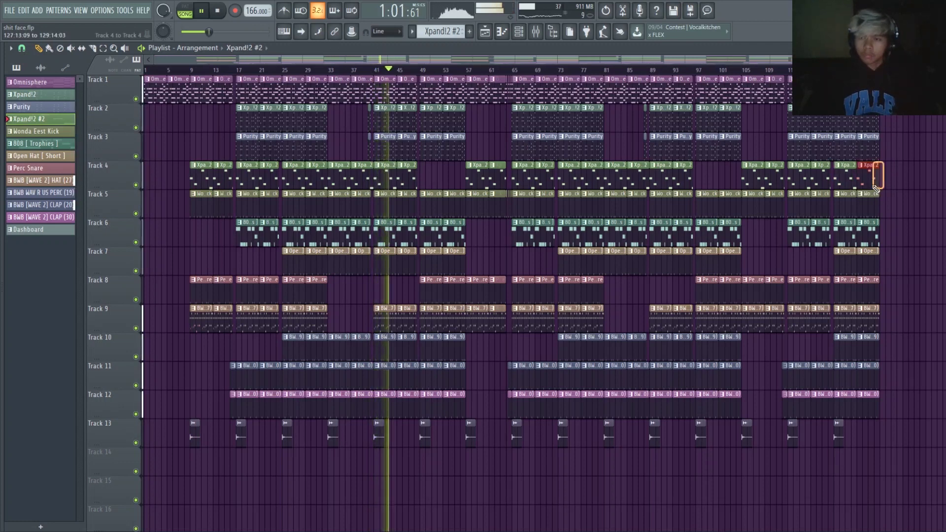
pyautogui.hotkey('ctrl', 'b')
pyautogui.hotkey('ctrl', 'b')
pyautogui.moveTo(882, 359); pyautogui.dragTo(844, 332)
pyautogui.hotkey('ctrl', 'b')
pyautogui.moveTo(872, 301); pyautogui.dragTo(844, 294)
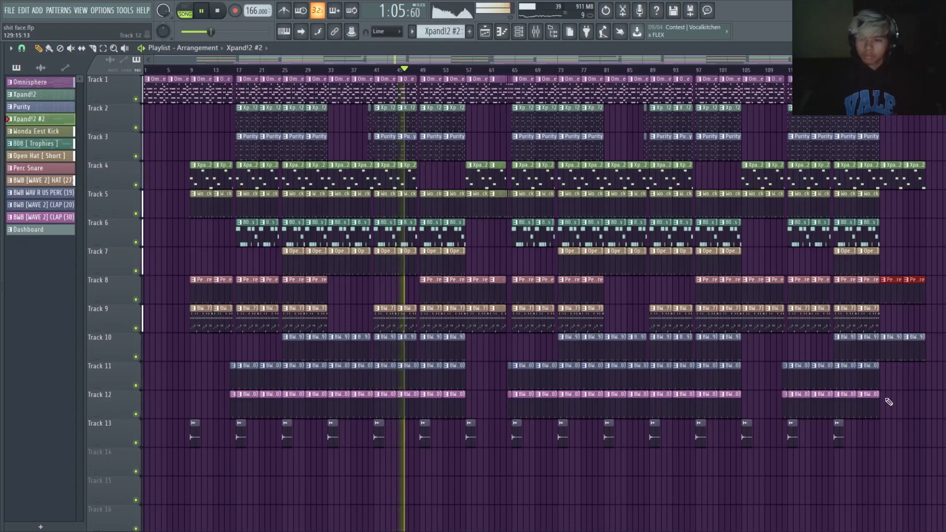
pyautogui.moveTo(881, 406); pyautogui.dragTo(846, 417)
pyautogui.hotkey('ctrl', 'b')
# Place a BWB WAVE 4 CRASH (4) clip on Track 13 at bar 129.
pyautogui.click(840, 435)
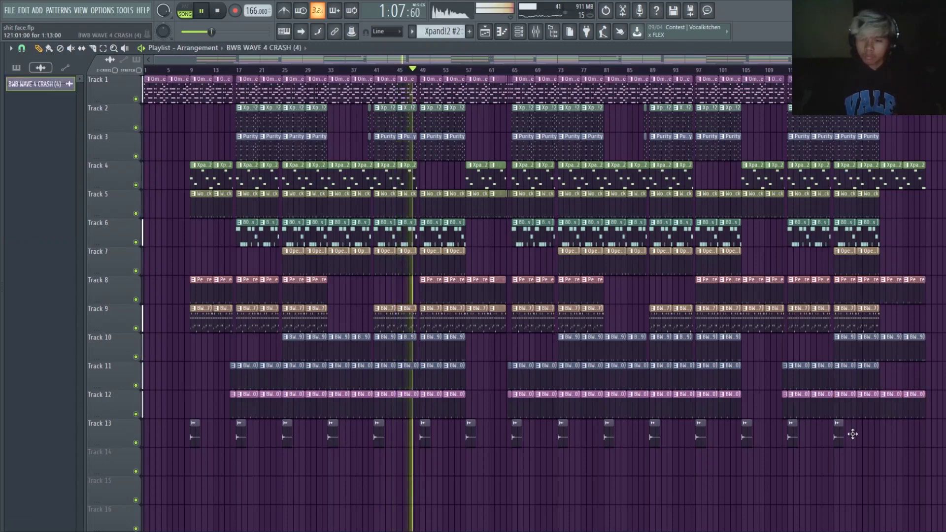
pyautogui.scroll(3, 882, 436)
pyautogui.scroll(3, 865, 444)
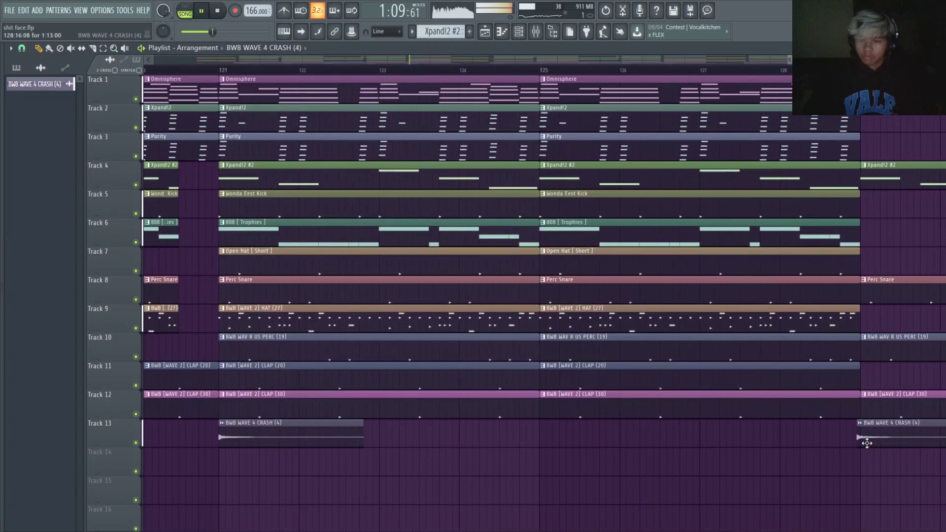
pyautogui.scroll(-5, 873, 442)
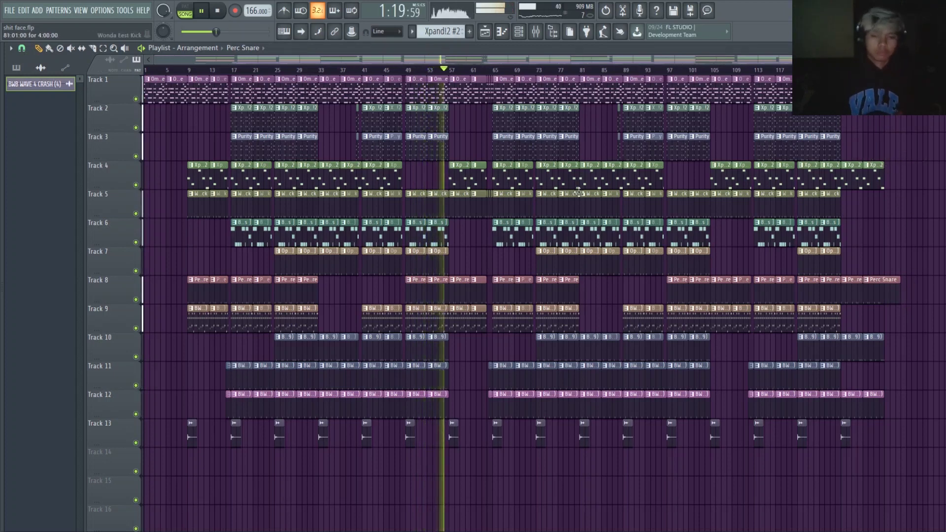
pyautogui.click(520, 33)
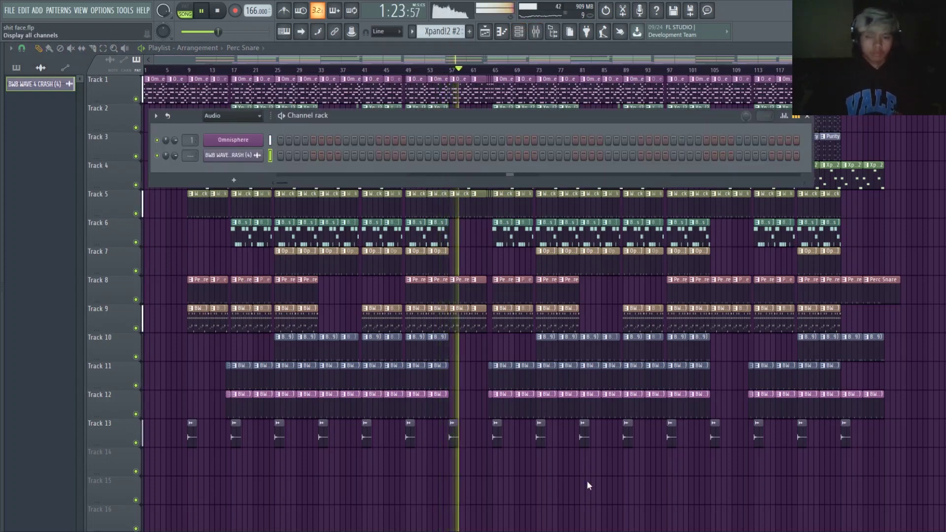
pyautogui.press('F6')
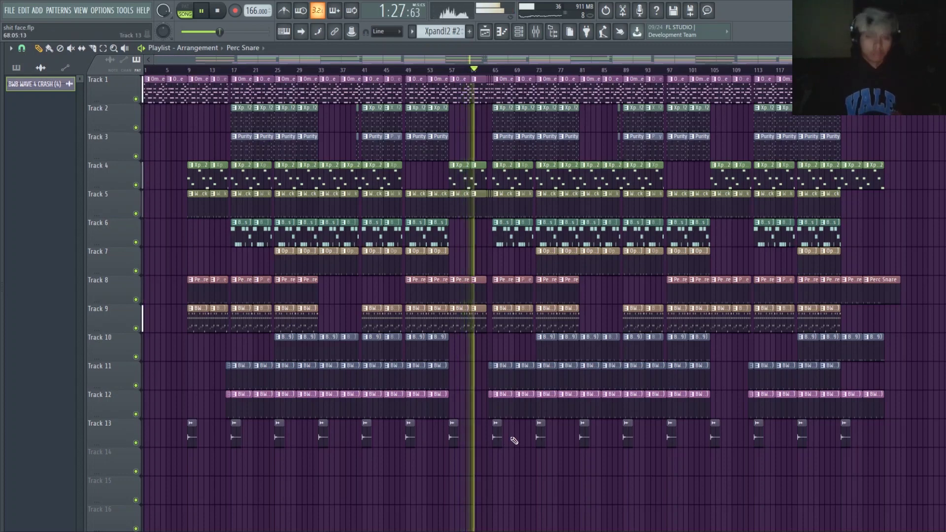
pyautogui.scroll(5, 469, 370)
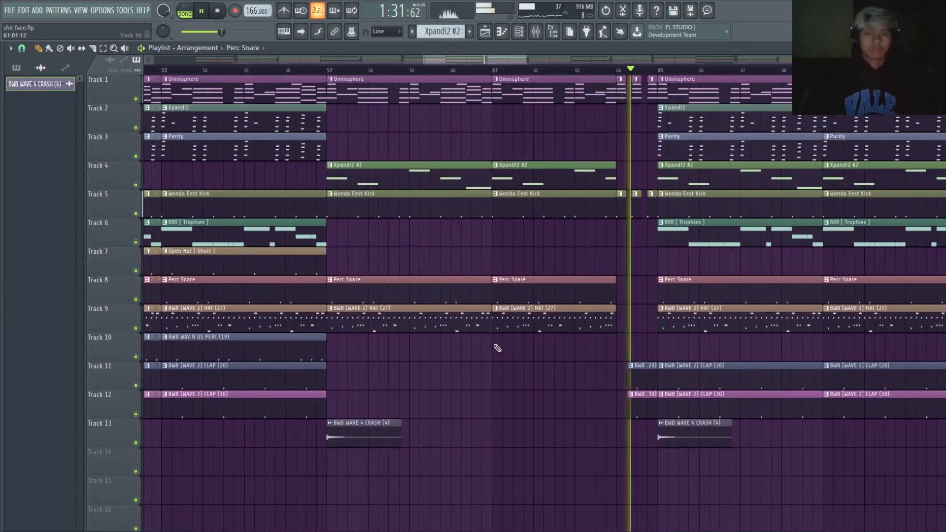
pyautogui.scroll(-5, 509, 363)
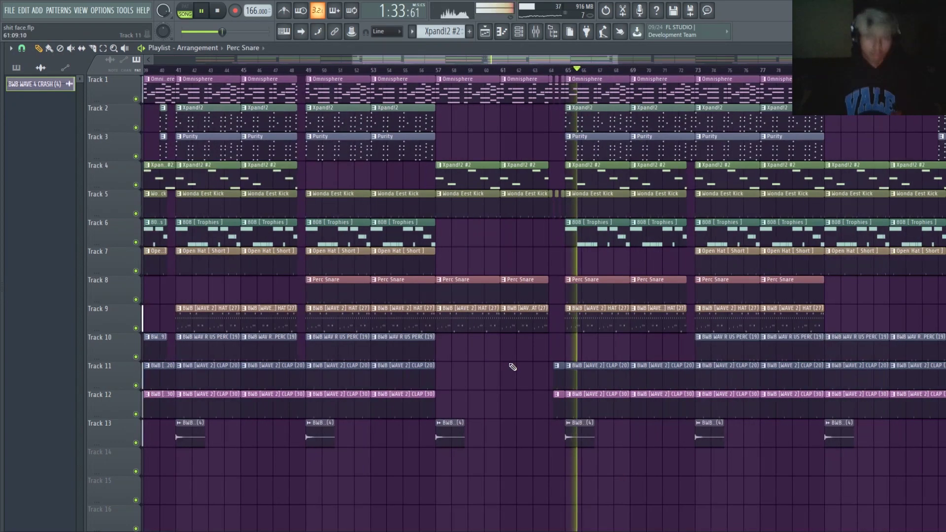